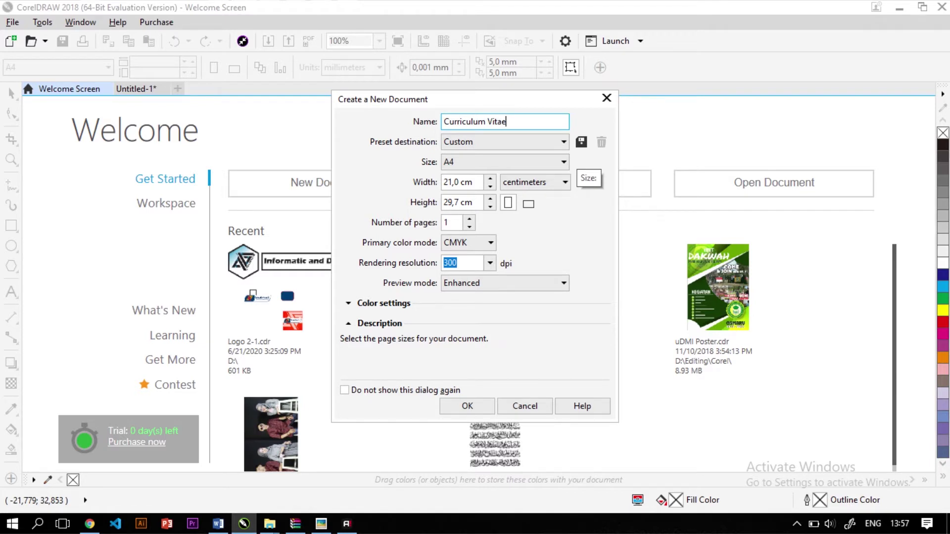
Keep A4, centimetres, CMYK and 300 dpi, and create the Curriculum Vitae document
click(489, 162)
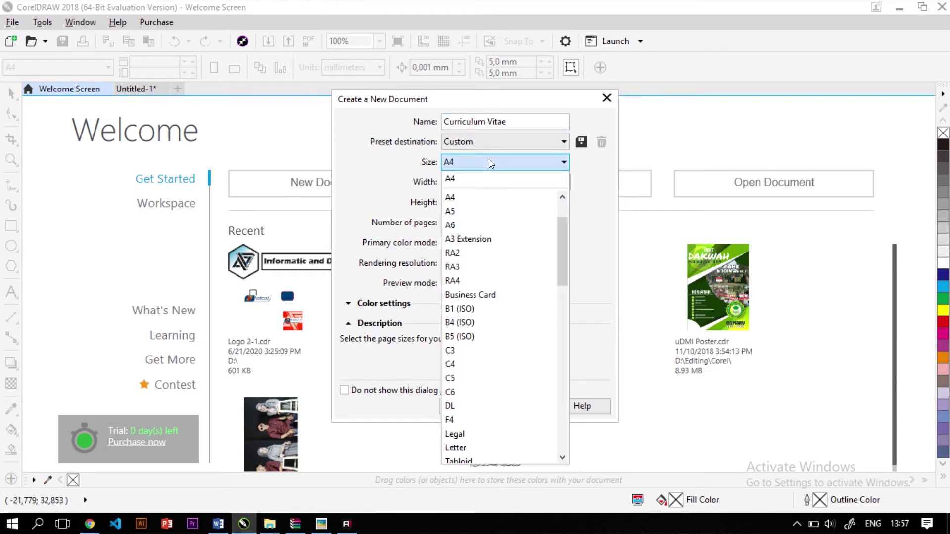
click(489, 162)
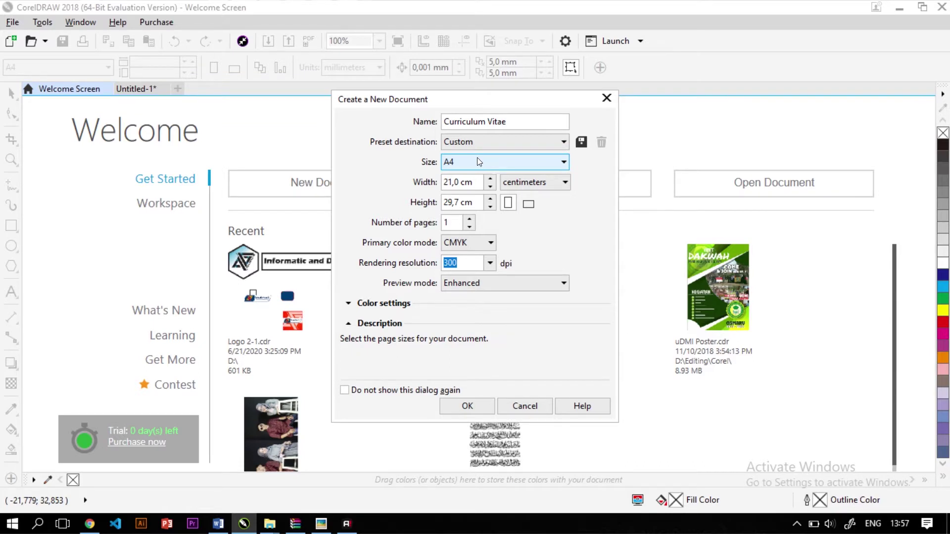
click(517, 183)
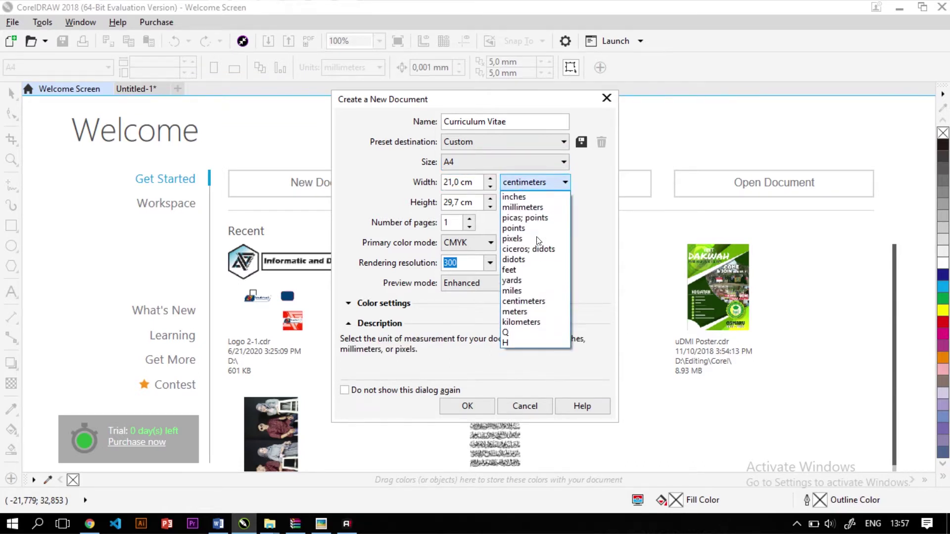
click(554, 302)
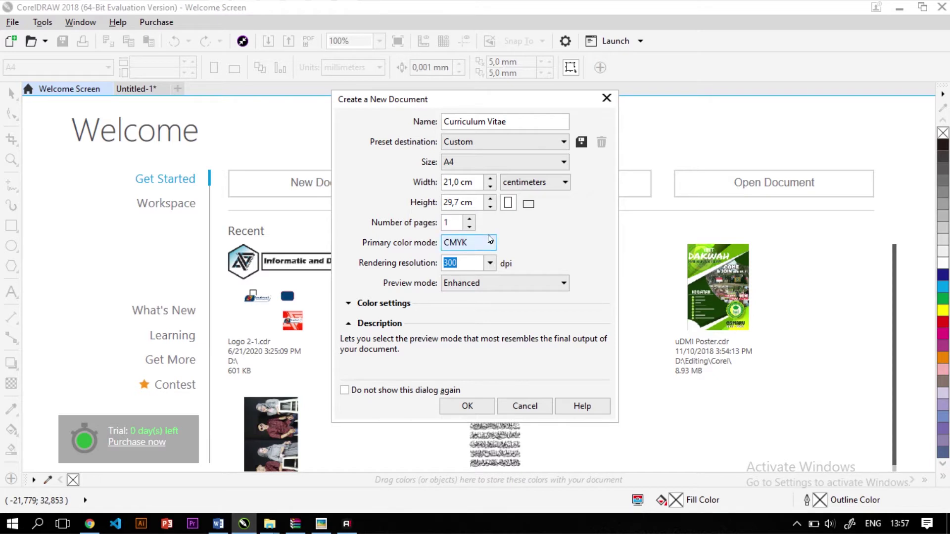
click(466, 243)
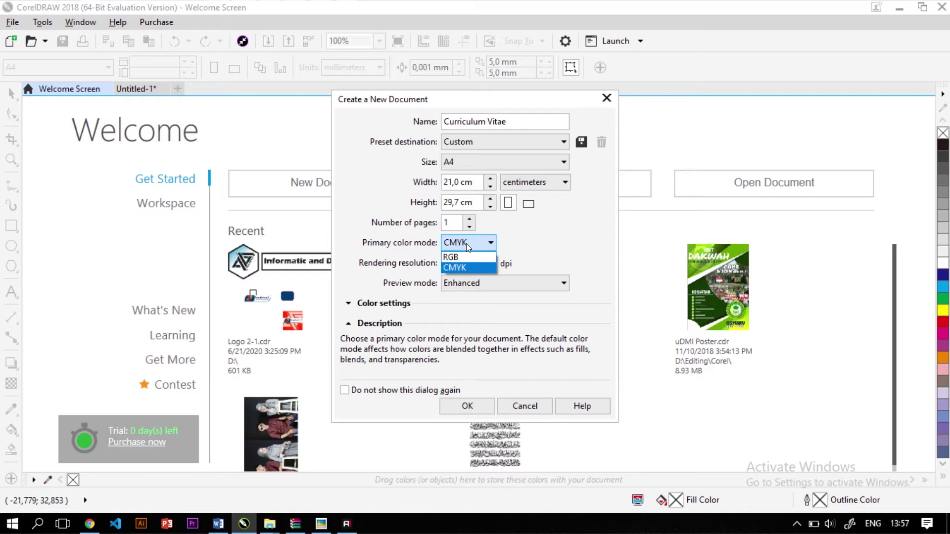
key(Tab)
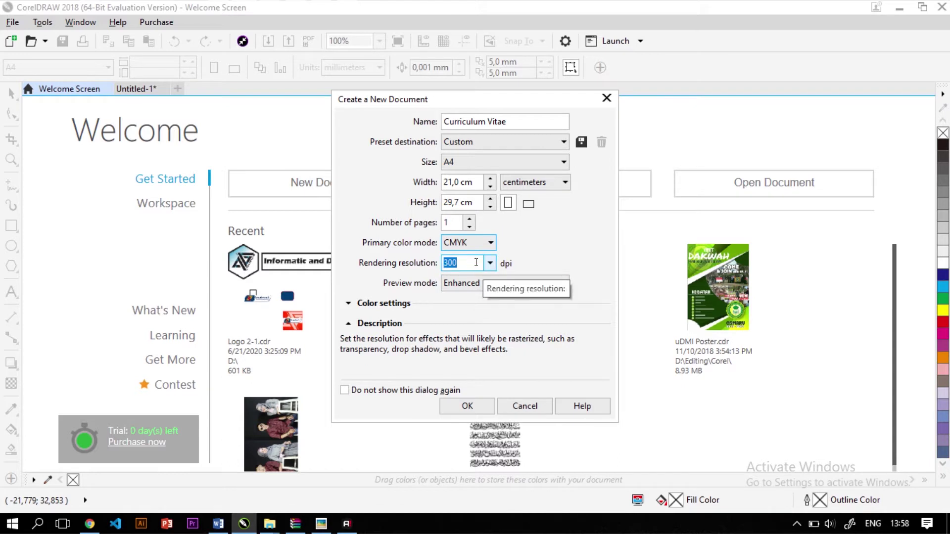
click(468, 405)
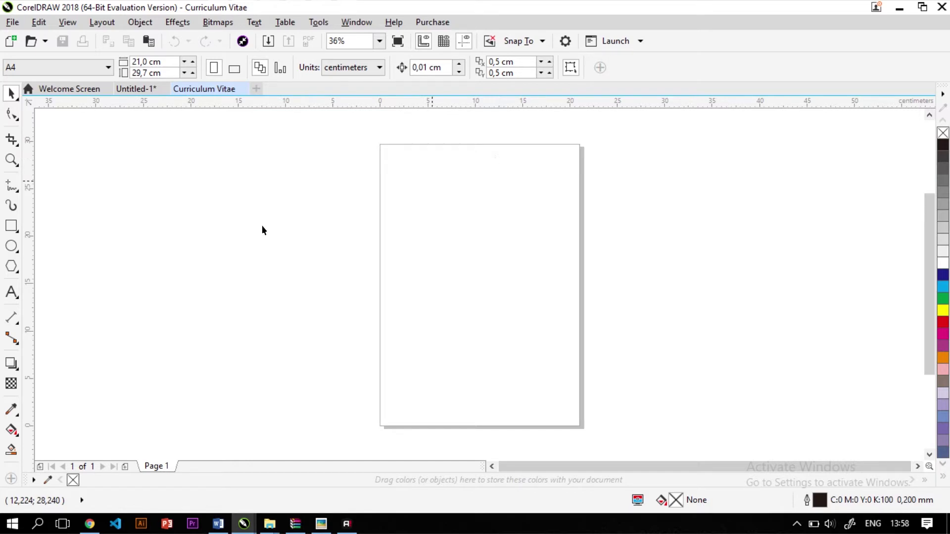
Add a page-sized rectangle and reduce its width and height by 1,5 cm each
double_click(12, 226)
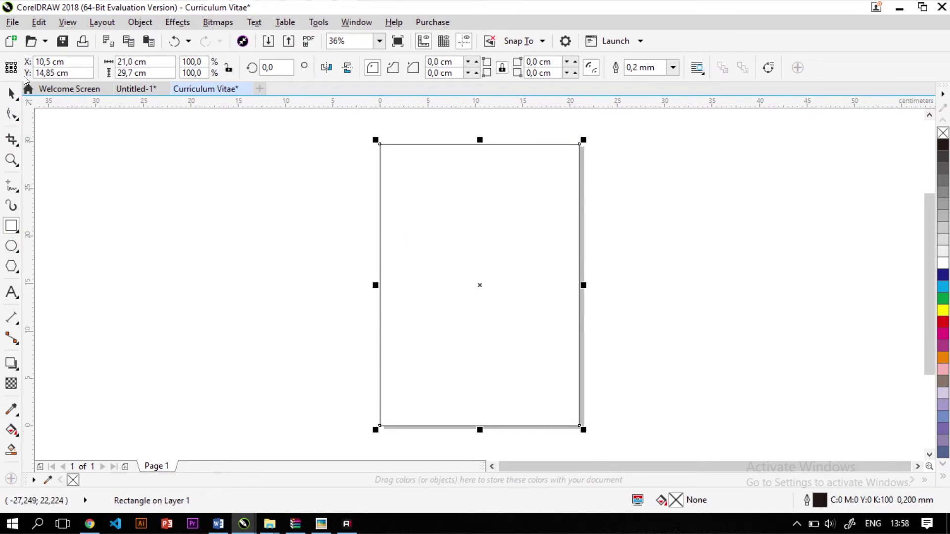
key(space)
click(287, 257)
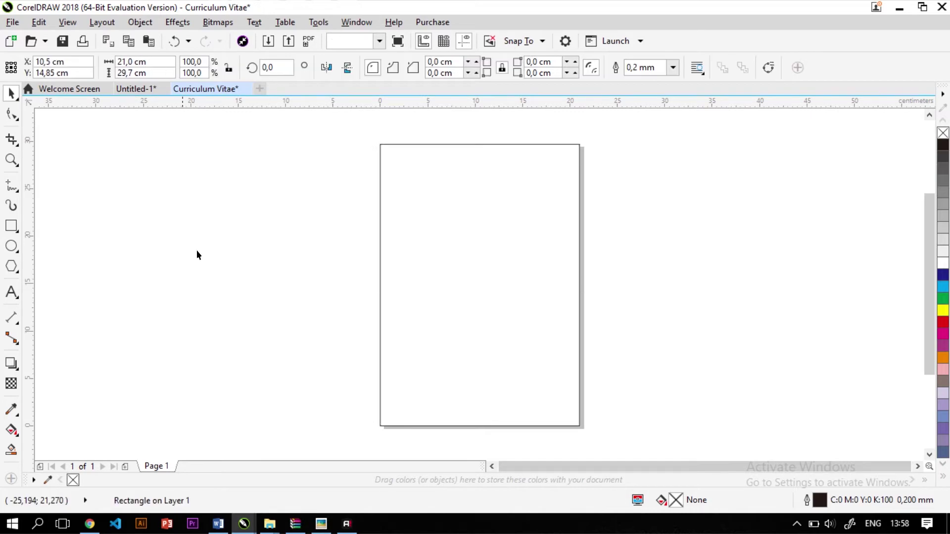
click(449, 260)
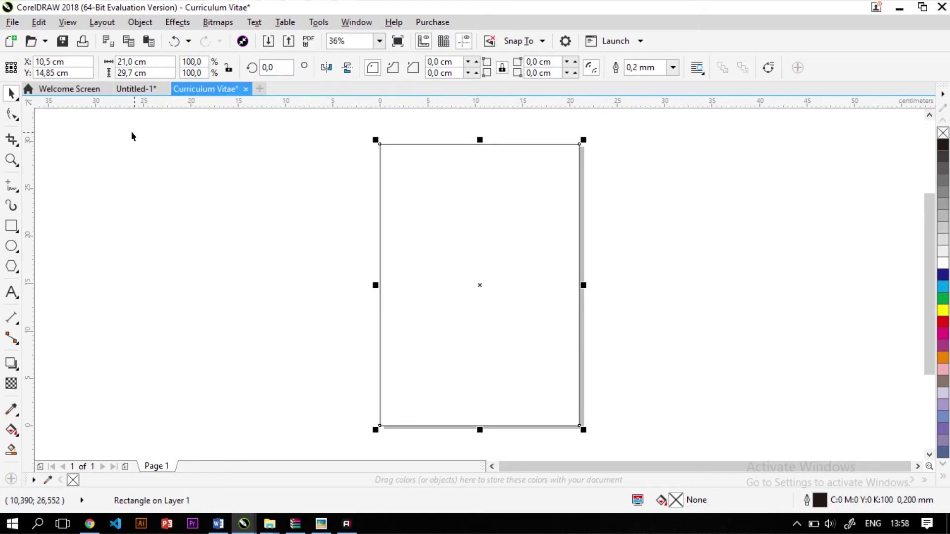
click(155, 59)
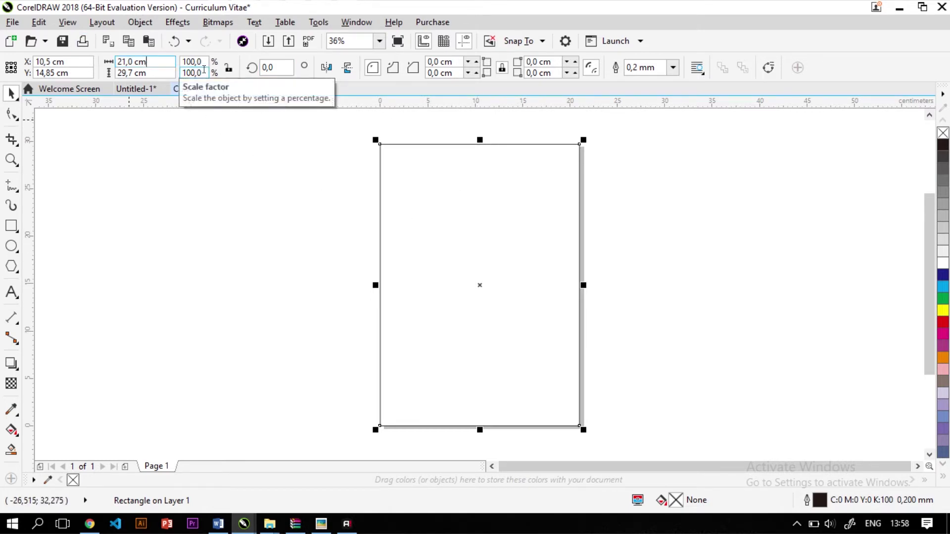
text(-1,5)
key(Tab)
text(-1,5)
key(Return)
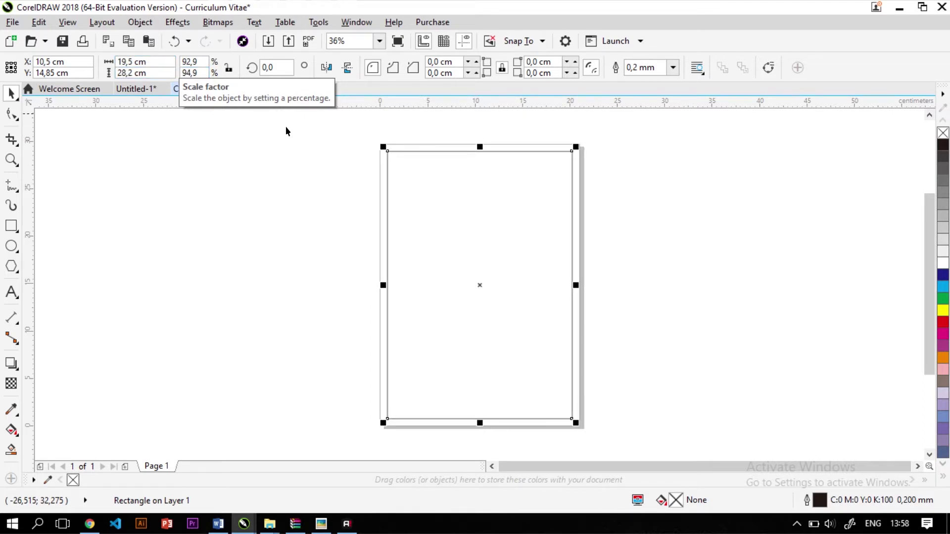
click(328, 204)
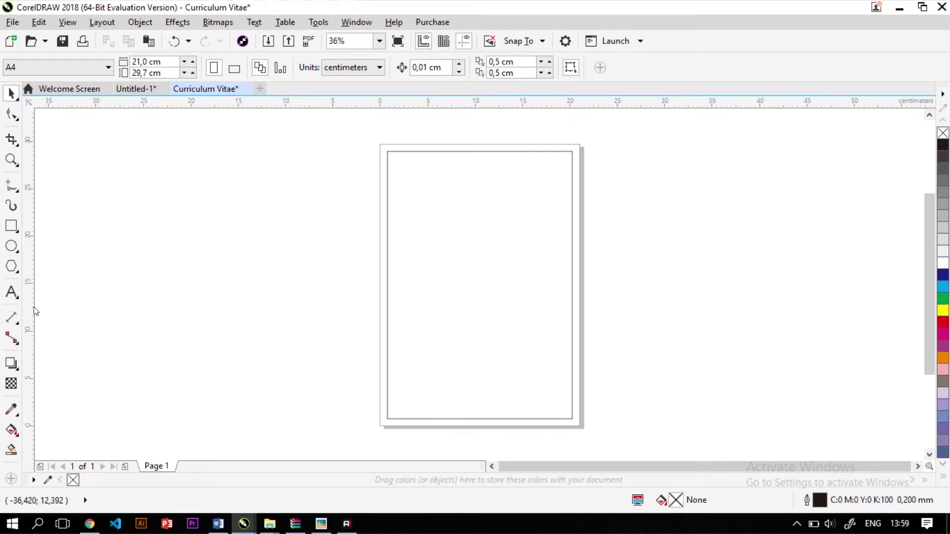
Place left, right, top and bottom guidelines on the margin rectangle's edges
drag(158, 298, 388, 290)
drag(29, 286, 572, 297)
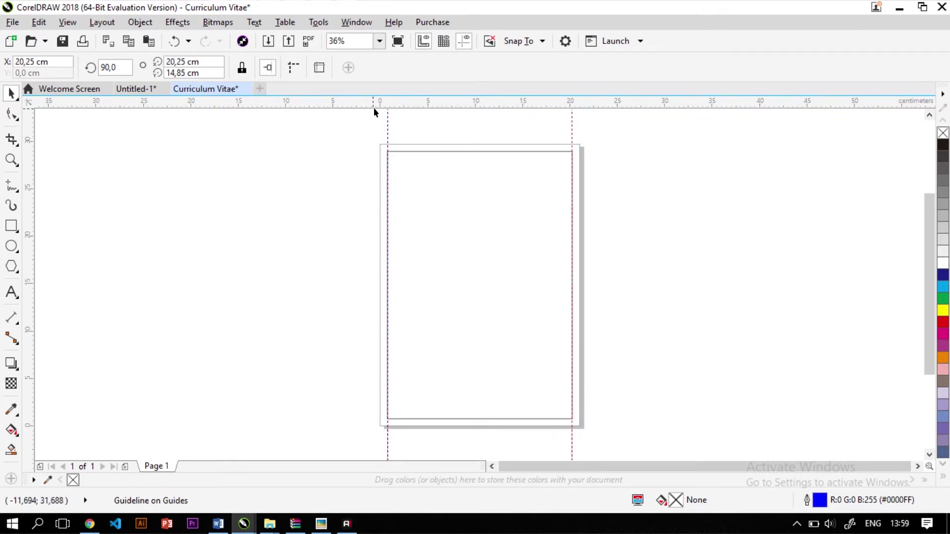
drag(374, 102, 448, 151)
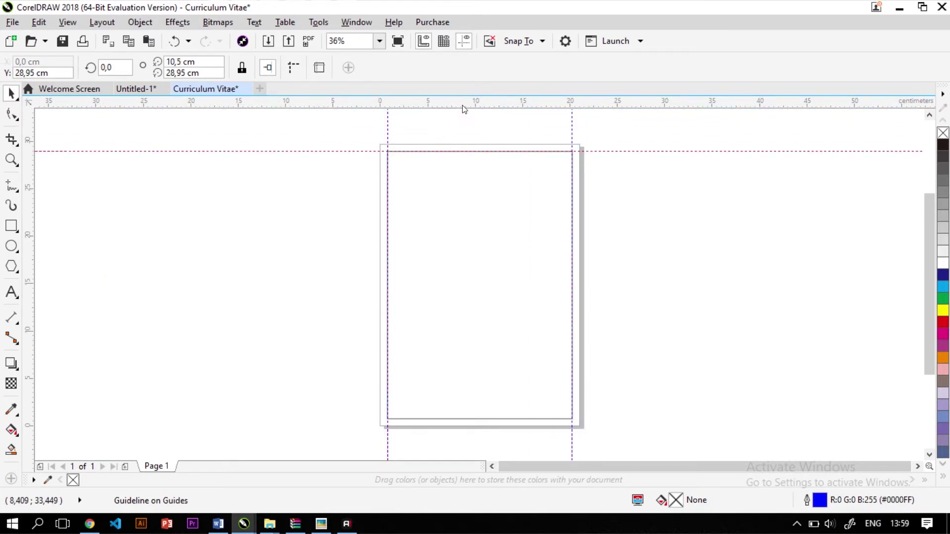
drag(462, 105, 447, 419)
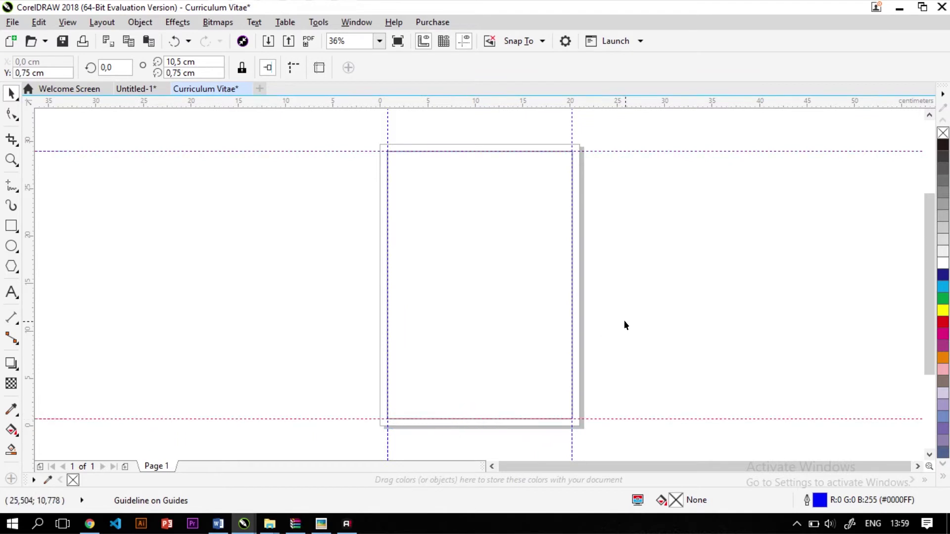
click(621, 318)
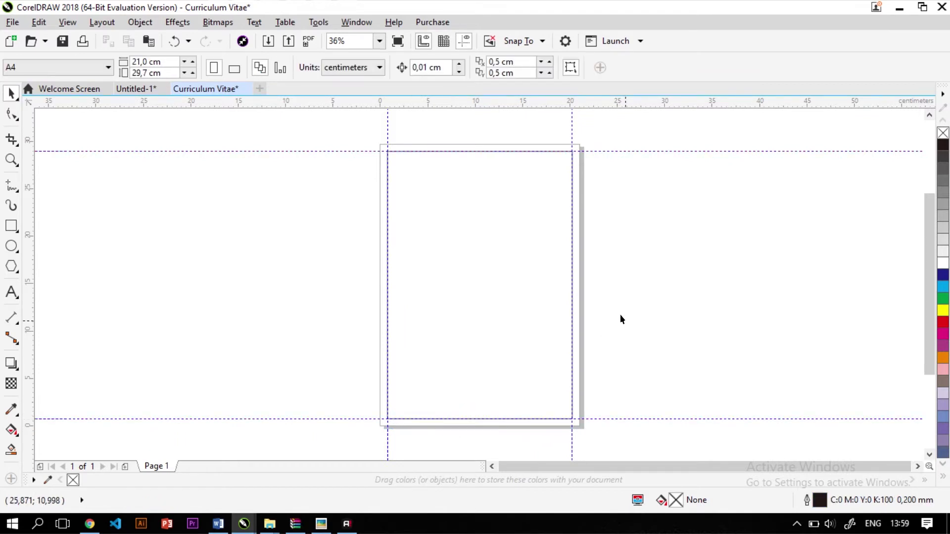
Delete the margin rectangle and add a new page-sized rectangle
click(486, 290)
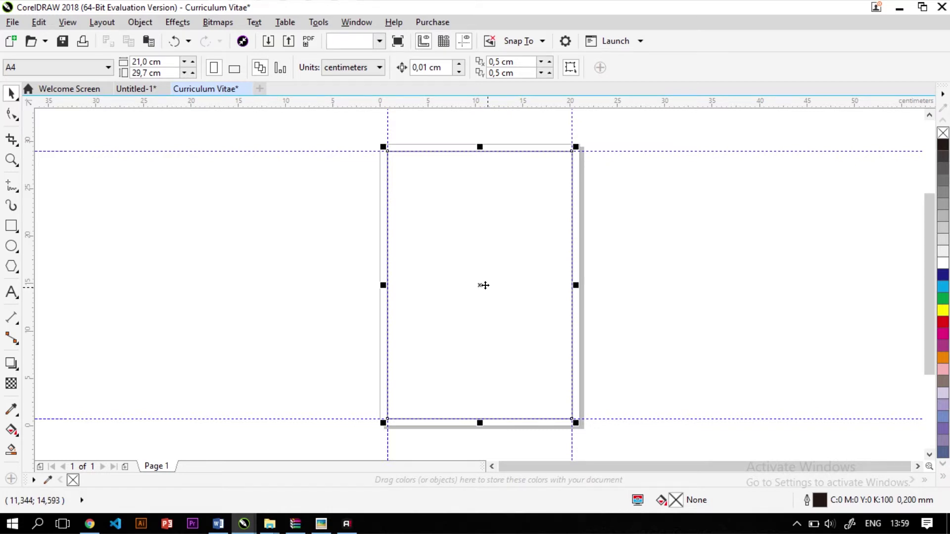
key(Delete)
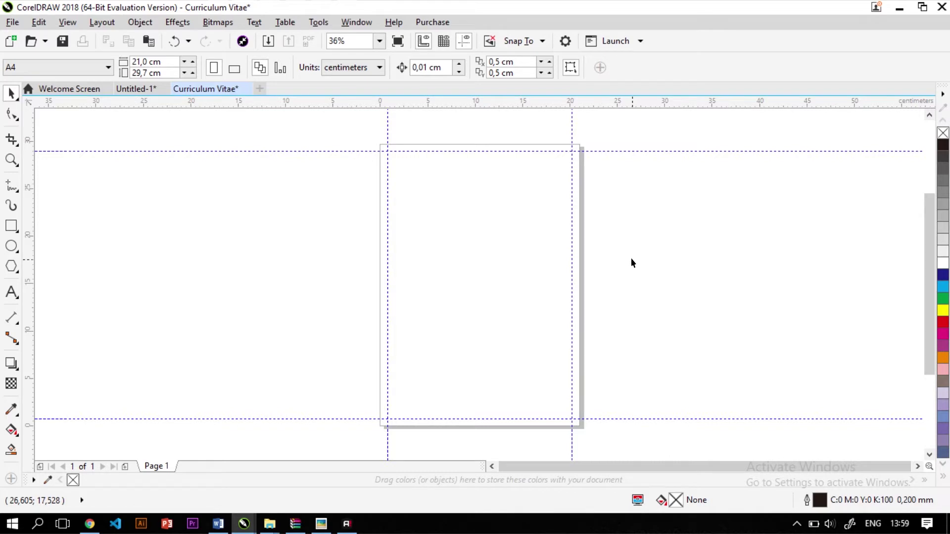
double_click(11, 227)
click(10, 94)
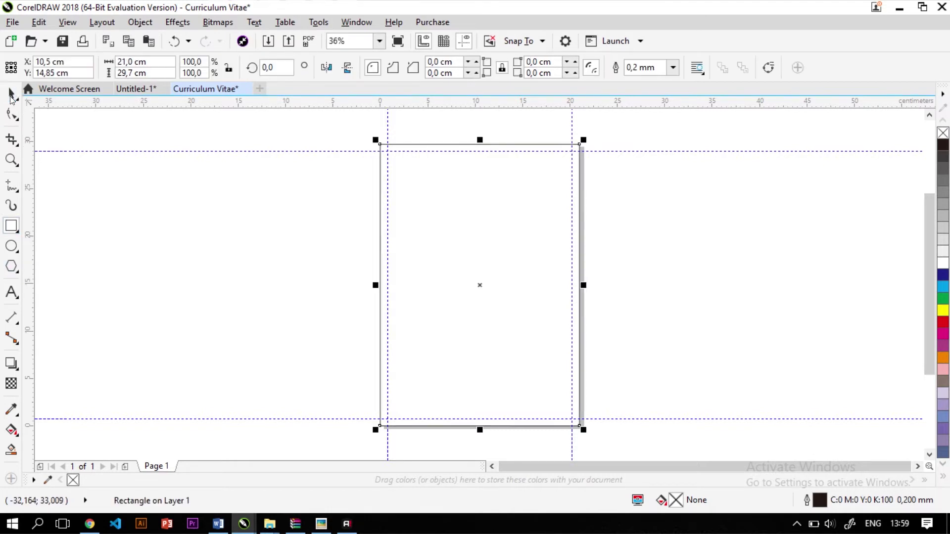
click(81, 223)
Draw a small rectangle to the left of the page
click(10, 226)
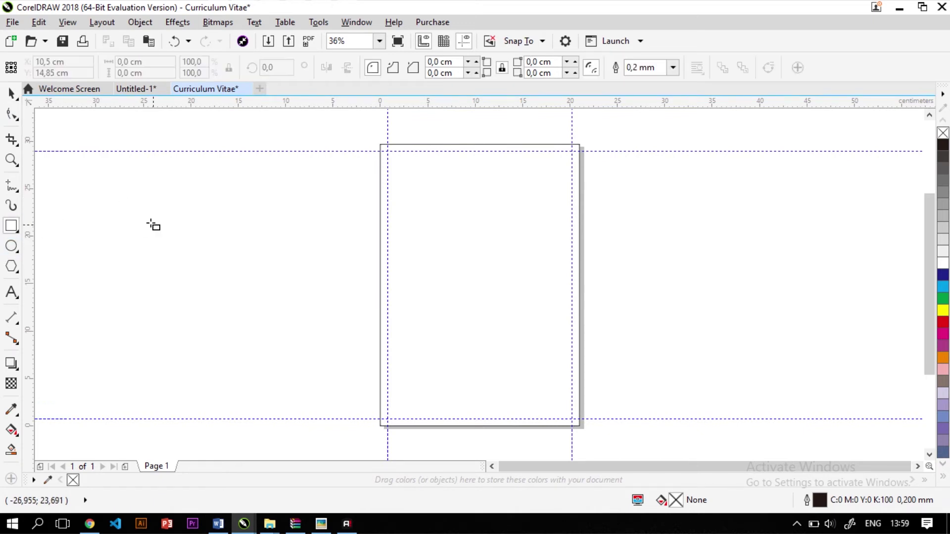
mouse_move(184, 204)
mouse_down()
mouse_move(225, 240)
mouse_move(206, 224)
mouse_up()
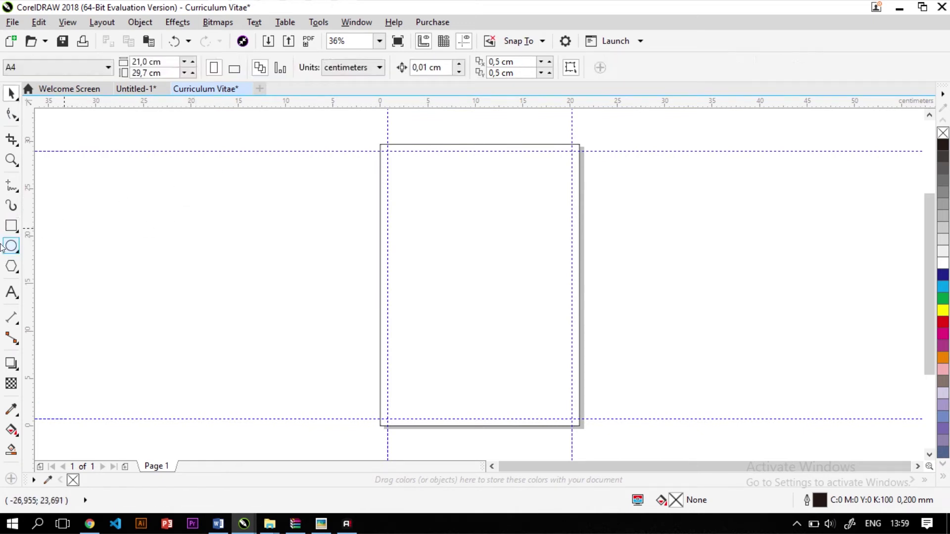
click(10, 93)
click(129, 319)
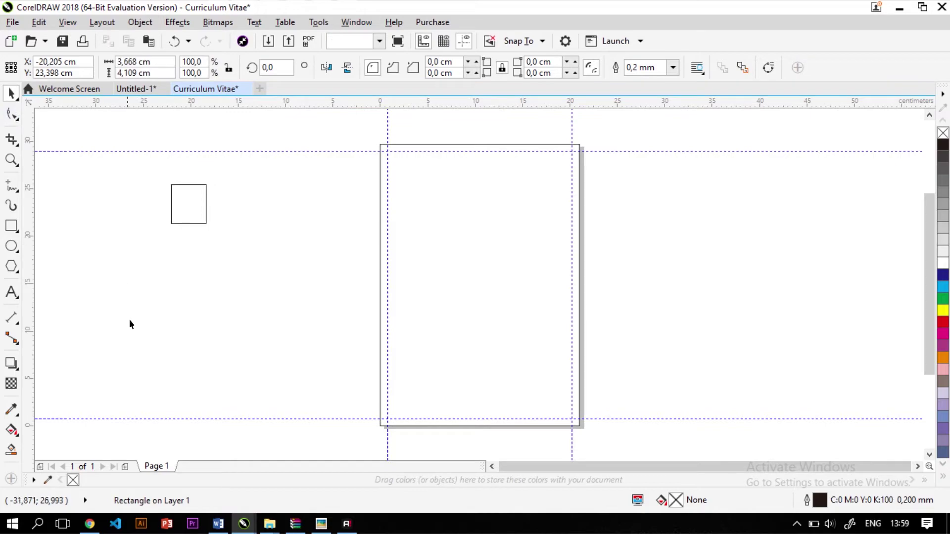
Load the Sessions College colour calculator in a new browser tab
key(super+1)
text(x)
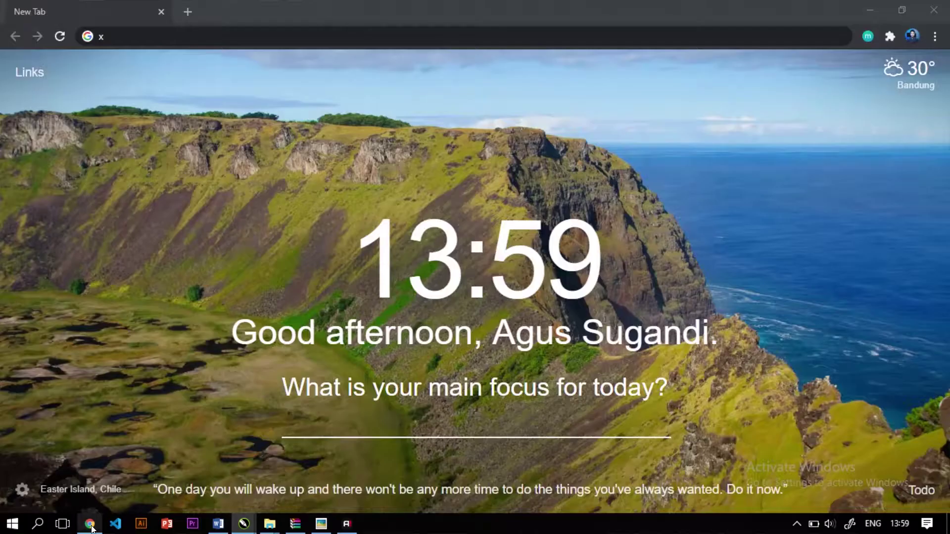
key(BackSpace)
text(sessions.edu/color-calculator/)
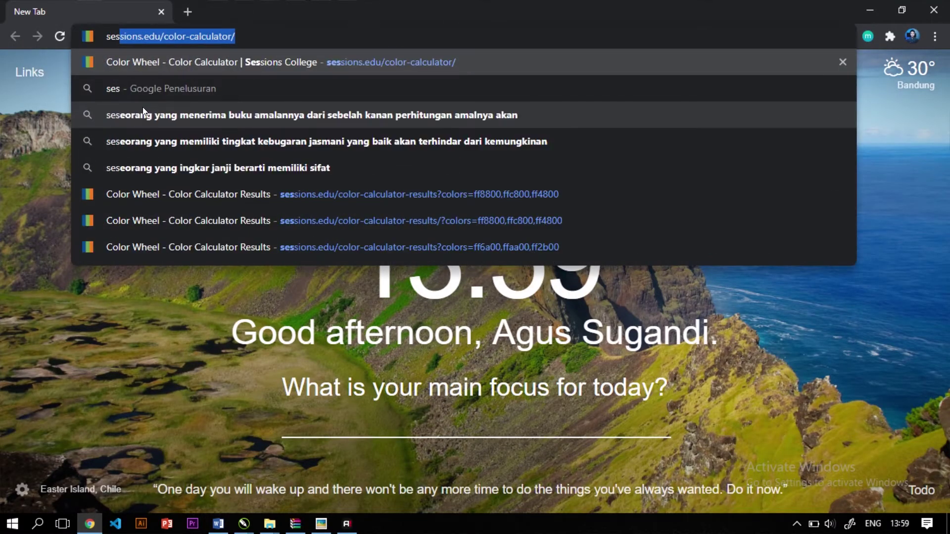
key(Return)
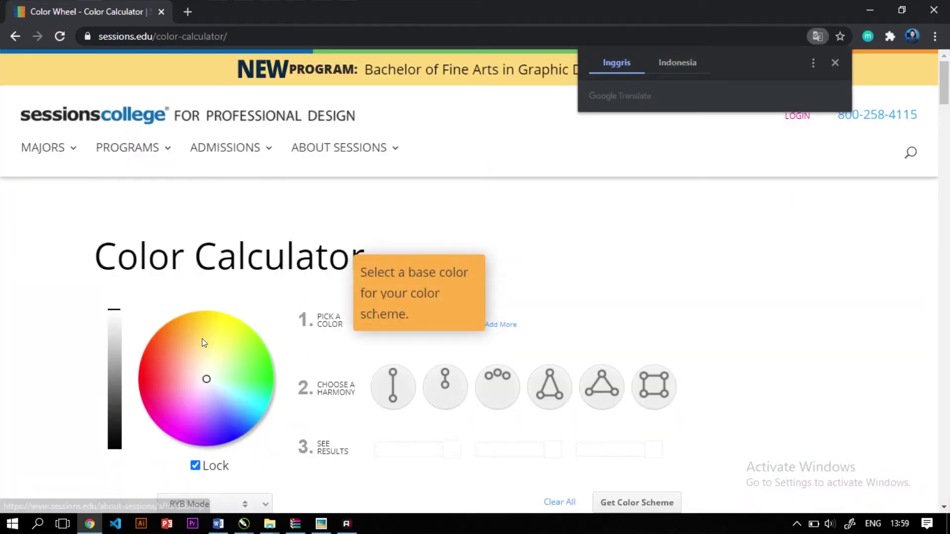
Pick an orange base colour (#ff9d00) with analogous harmony on the wheel
click(221, 350)
mouse_move(221, 350)
mouse_down()
mouse_move(173, 320)
mouse_move(151, 391)
mouse_move(217, 432)
mouse_move(248, 301)
mouse_move(187, 312)
mouse_up()
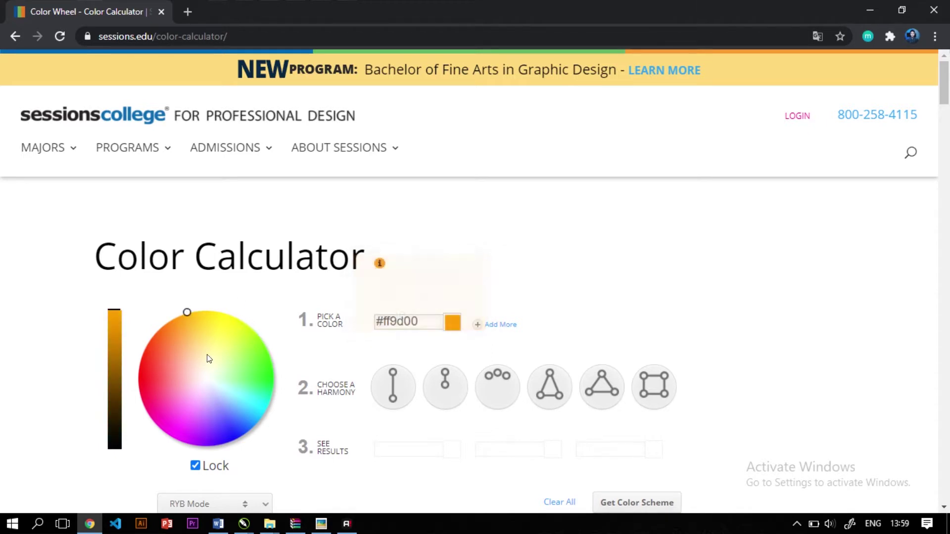
click(503, 396)
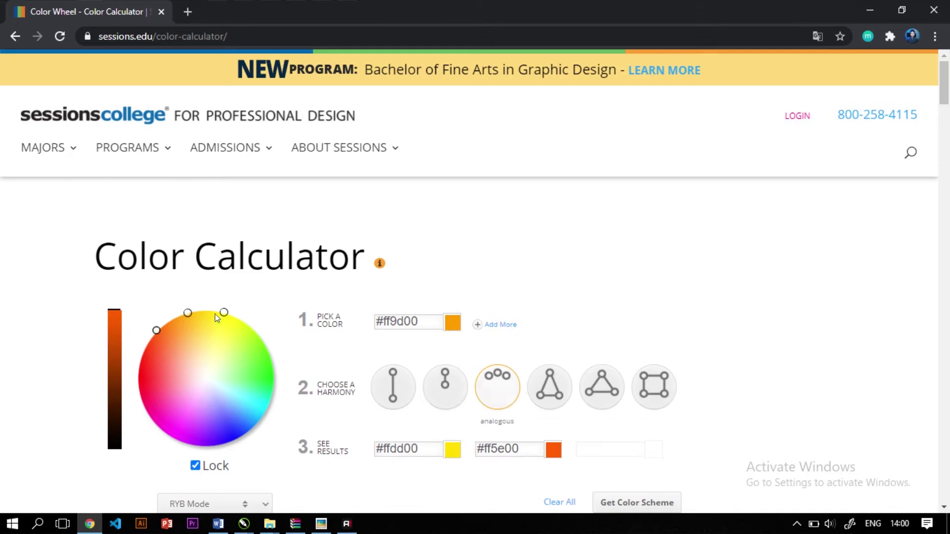
scroll(193, 314, down, 1)
scroll(188, 309, down, 1)
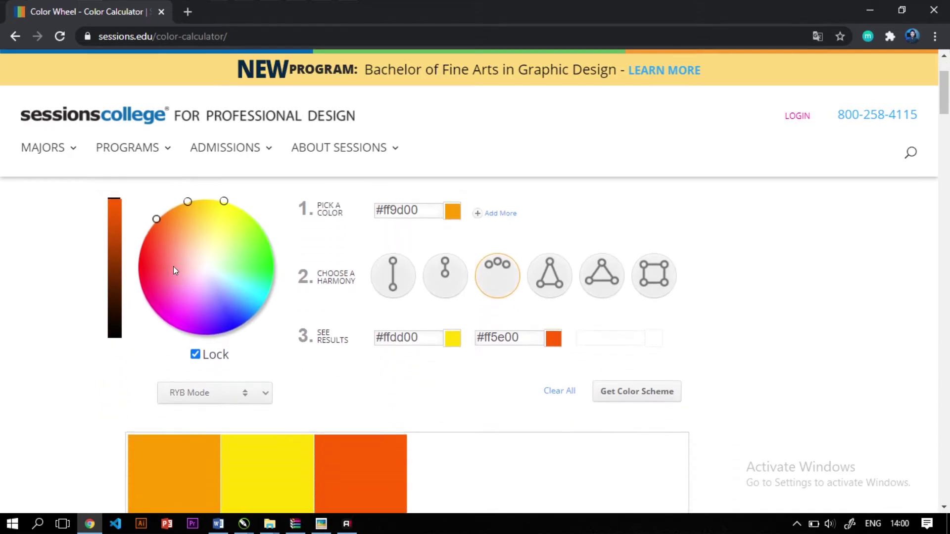
click(188, 200)
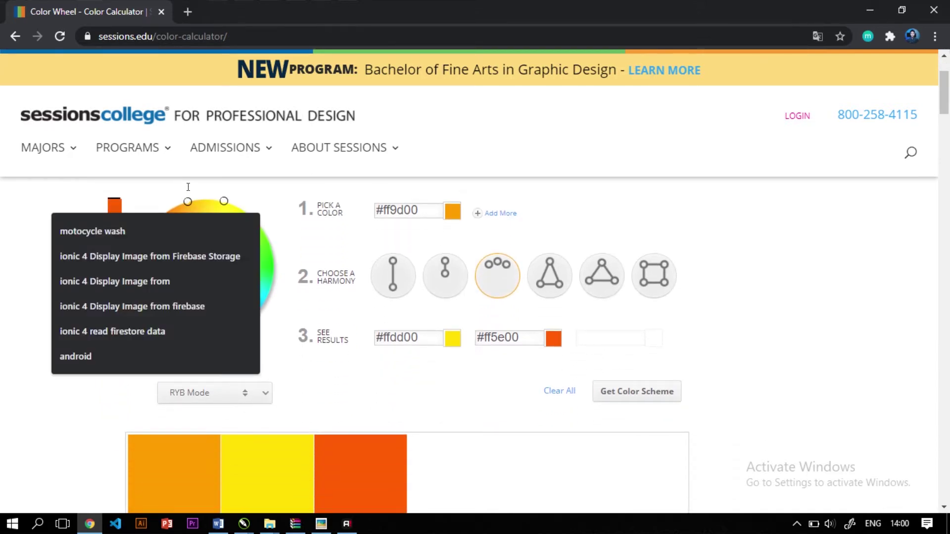
click(271, 180)
click(182, 201)
Reopen the Color Wheel calculator, set an analogous red-orange base and generate the scheme
click(187, 16)
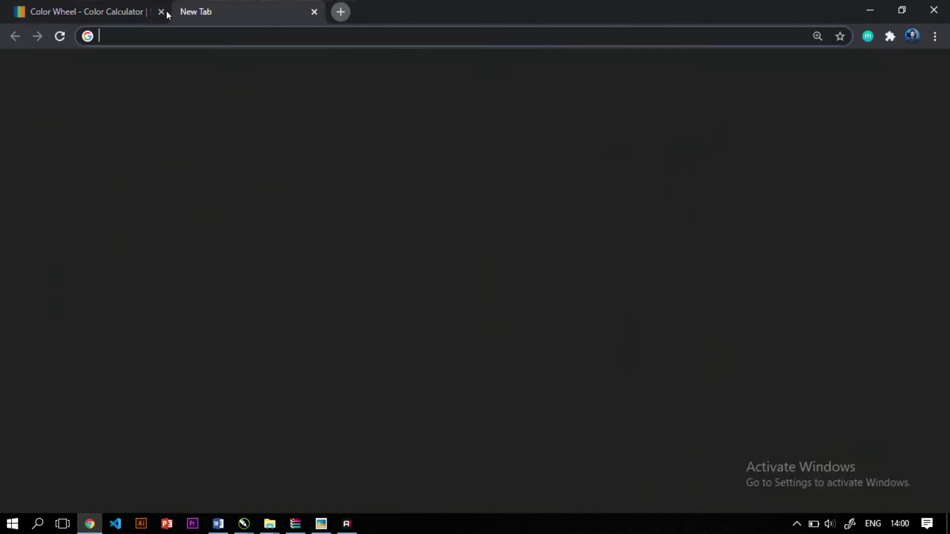
click(161, 11)
text(co)
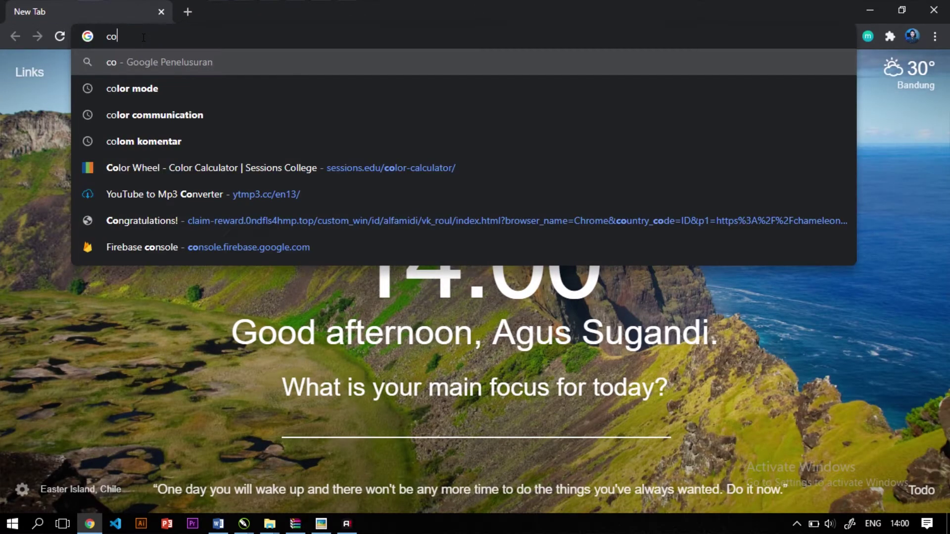
click(203, 157)
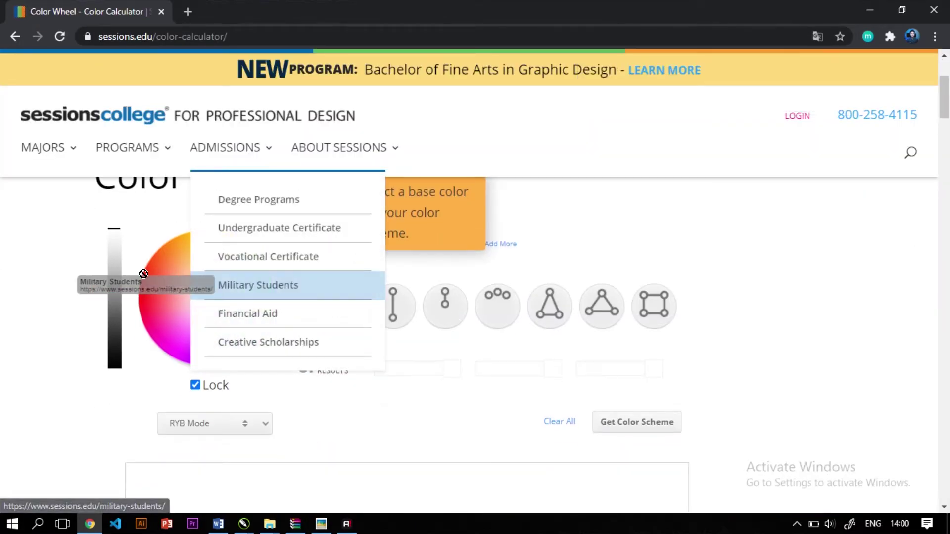
click(193, 255)
click(497, 307)
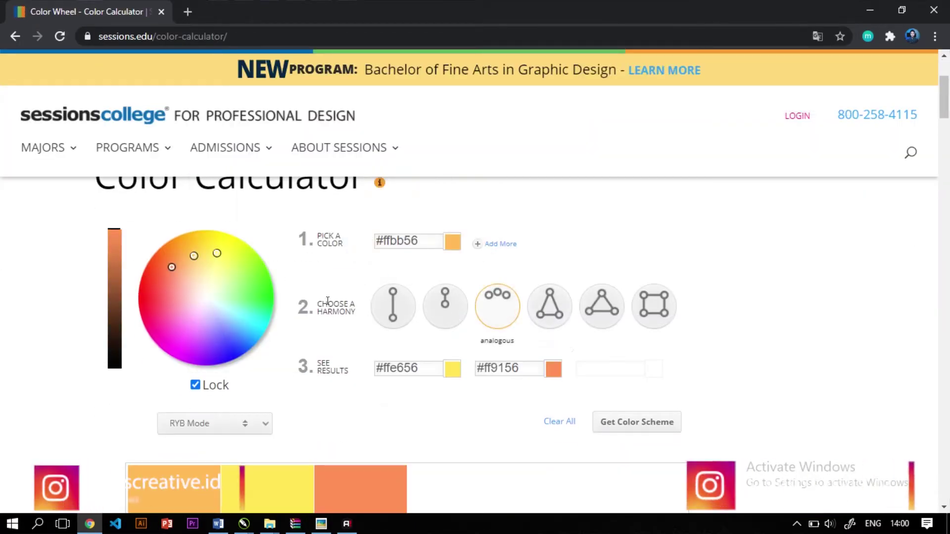
mouse_move(194, 255)
mouse_down()
mouse_move(182, 233)
mouse_move(139, 245)
mouse_move(163, 216)
mouse_move(138, 217)
mouse_up()
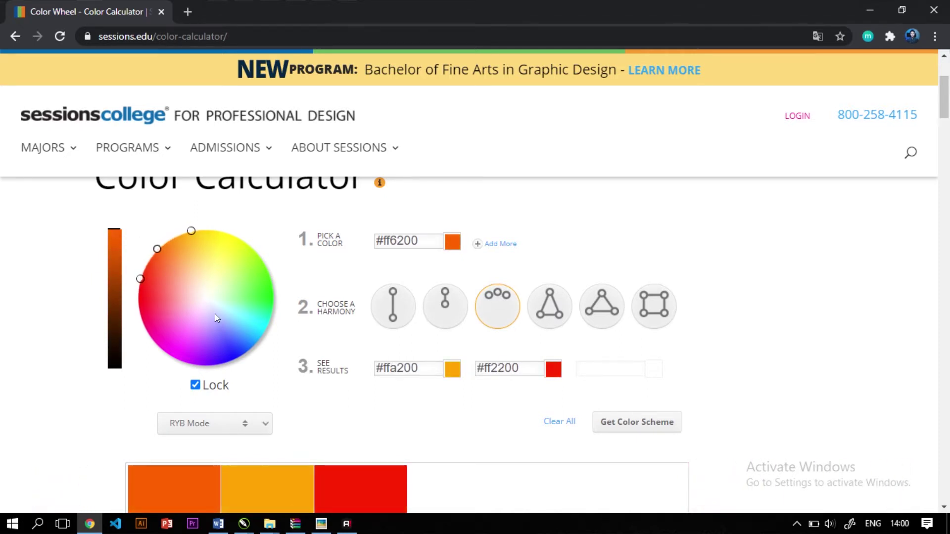
scroll(215, 314, down, 2)
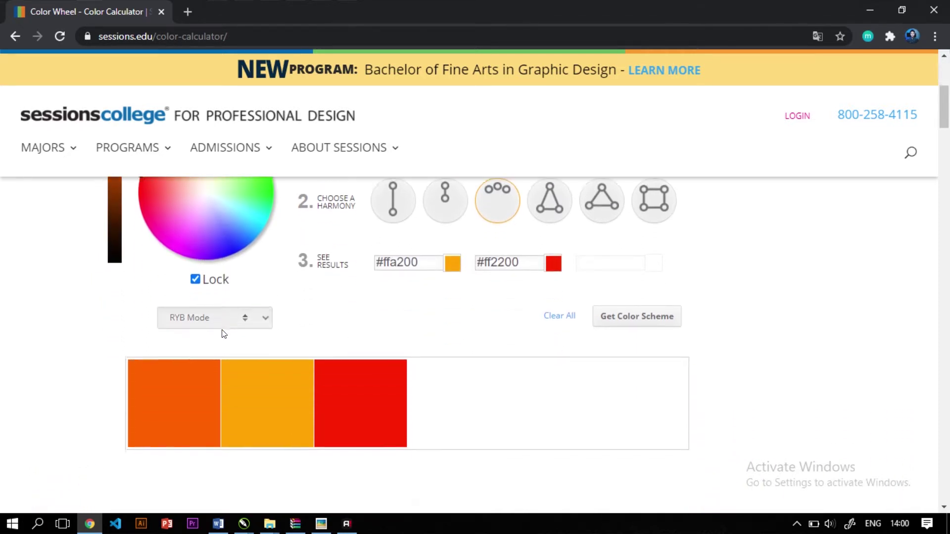
click(642, 316)
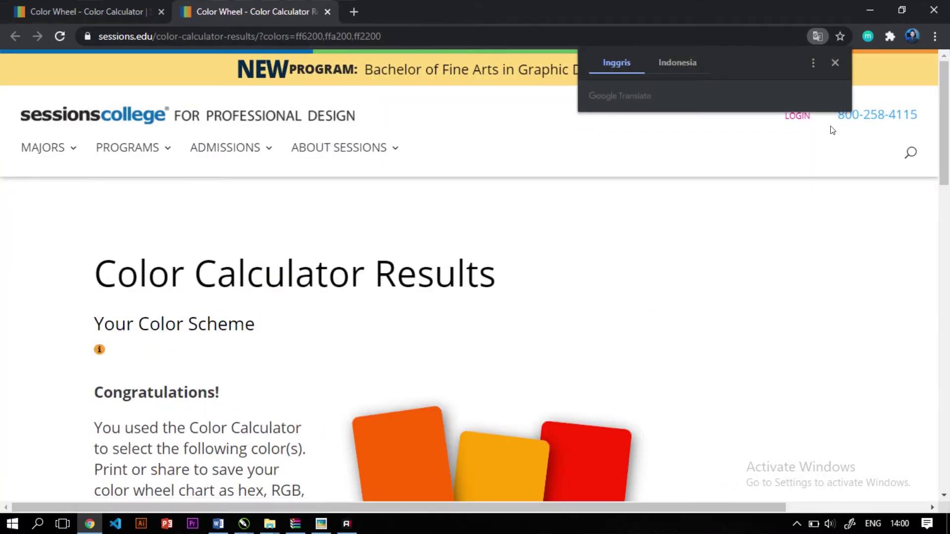
Scroll to the results table and inspect the first colour's CMYK values
click(838, 63)
scroll(439, 304, down, 7)
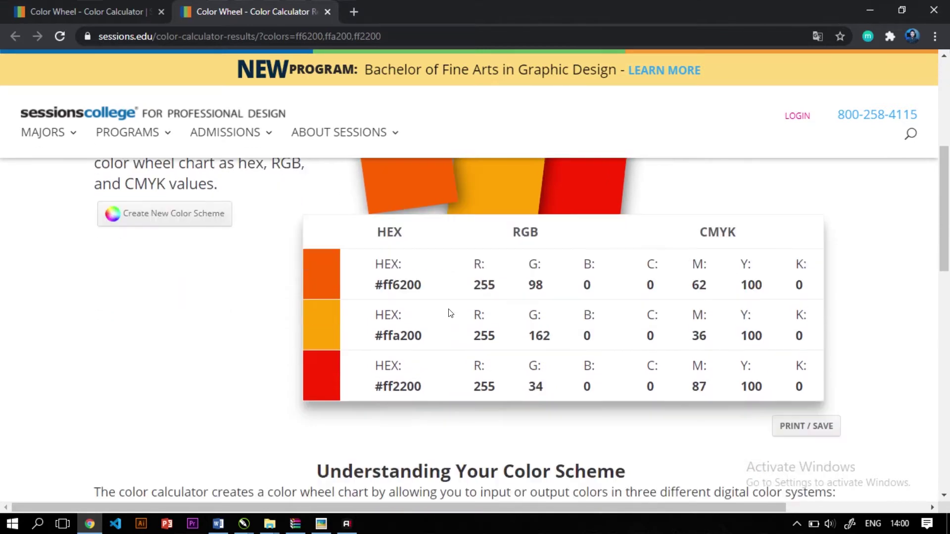
scroll(495, 302, down, 1)
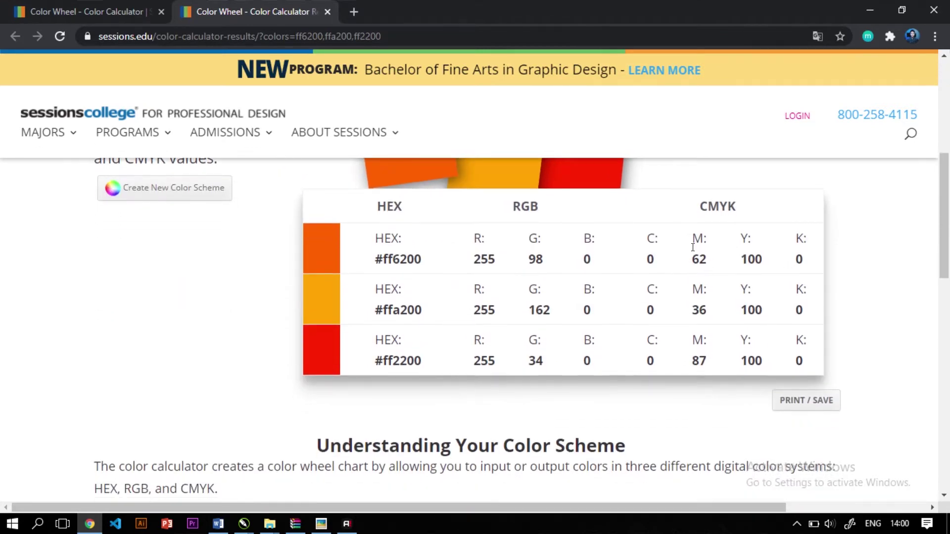
drag(645, 260, 818, 278)
click(852, 383)
double_click(657, 256)
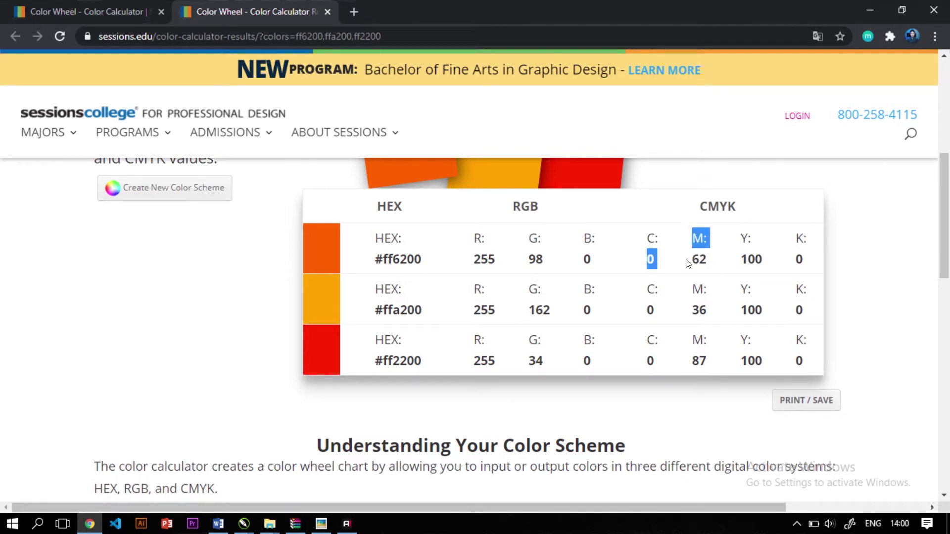
click(688, 260)
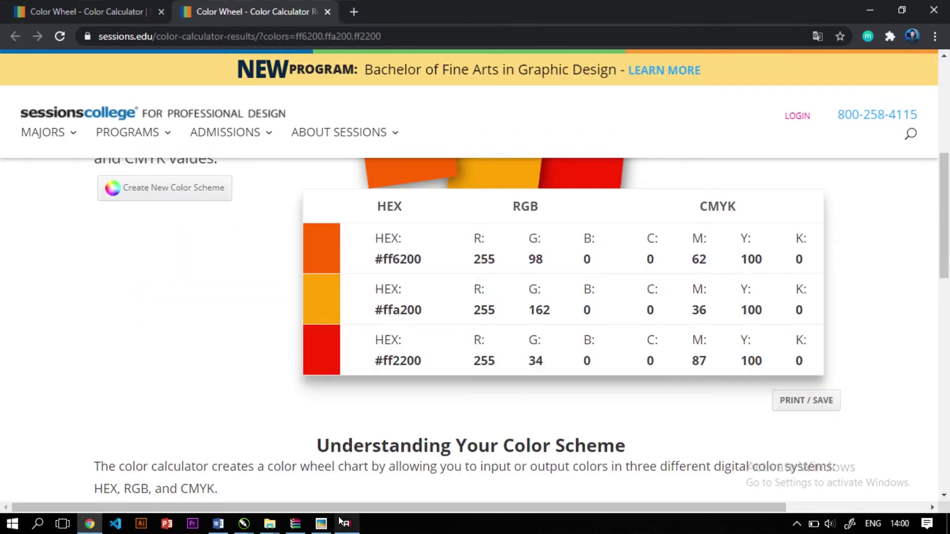
Select the small off-page rectangle and give it a uniform fill
mouse_move(246, 527)
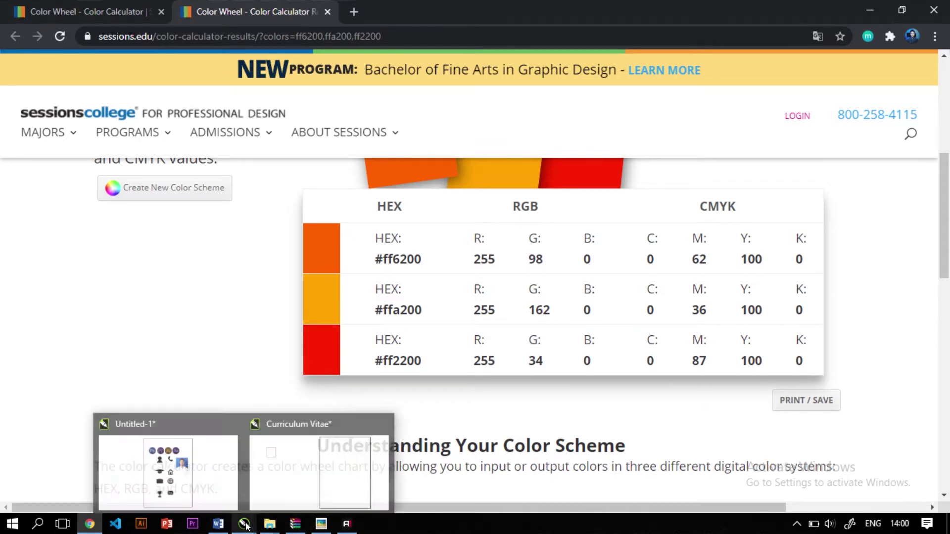
click(317, 466)
click(199, 192)
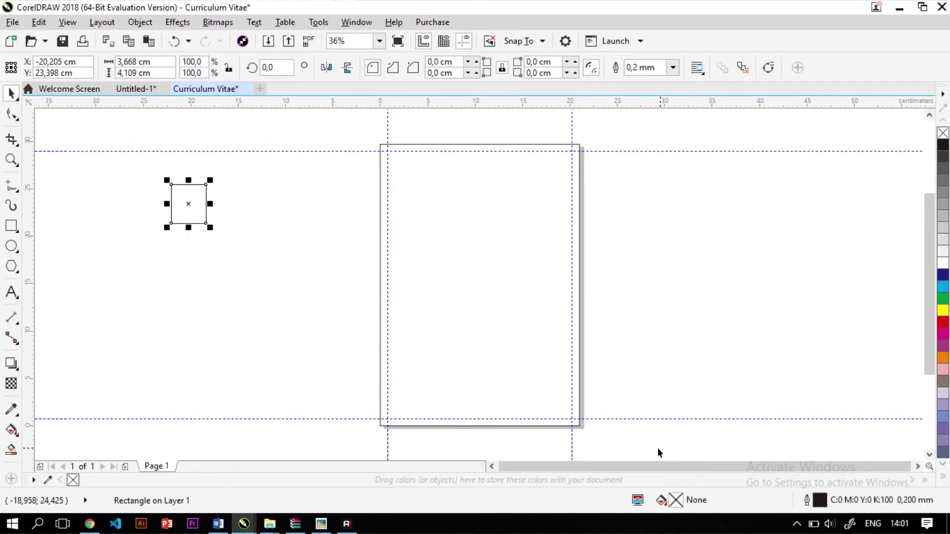
double_click(676, 501)
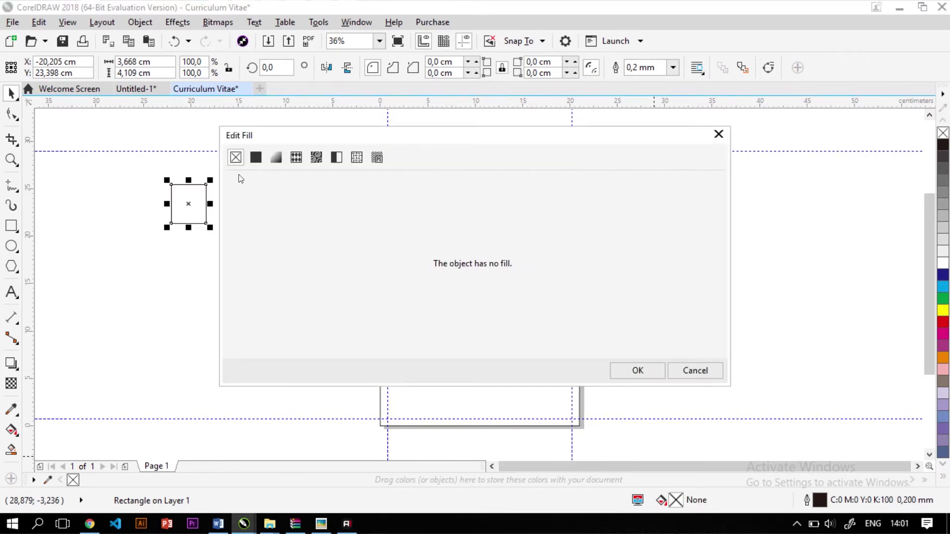
click(257, 159)
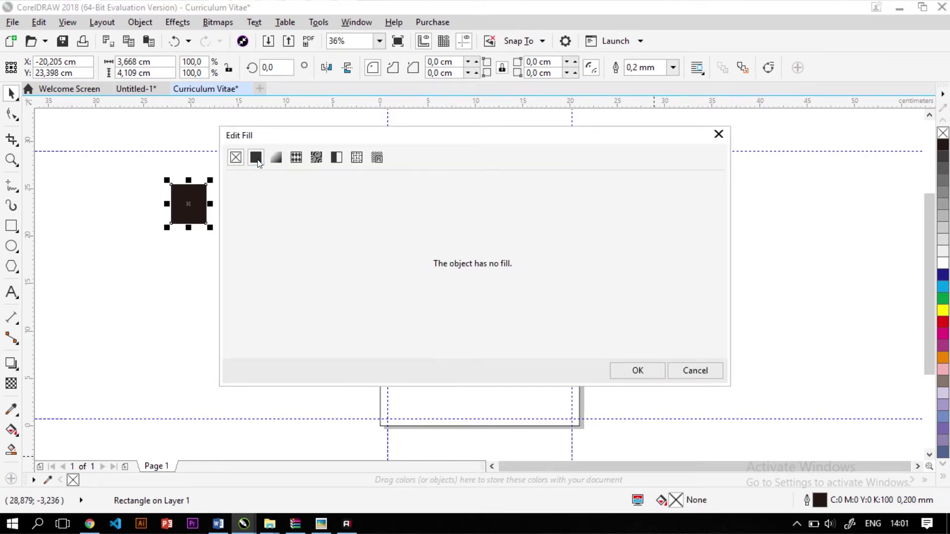
Set the rectangle's fill to orange C0 M62 Y100 K0
click(614, 218)
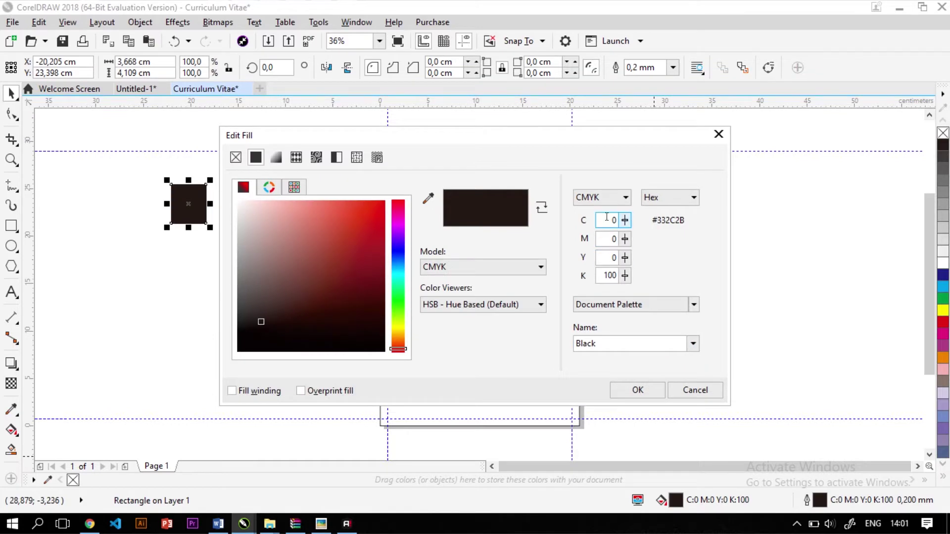
key(alt+Tab)
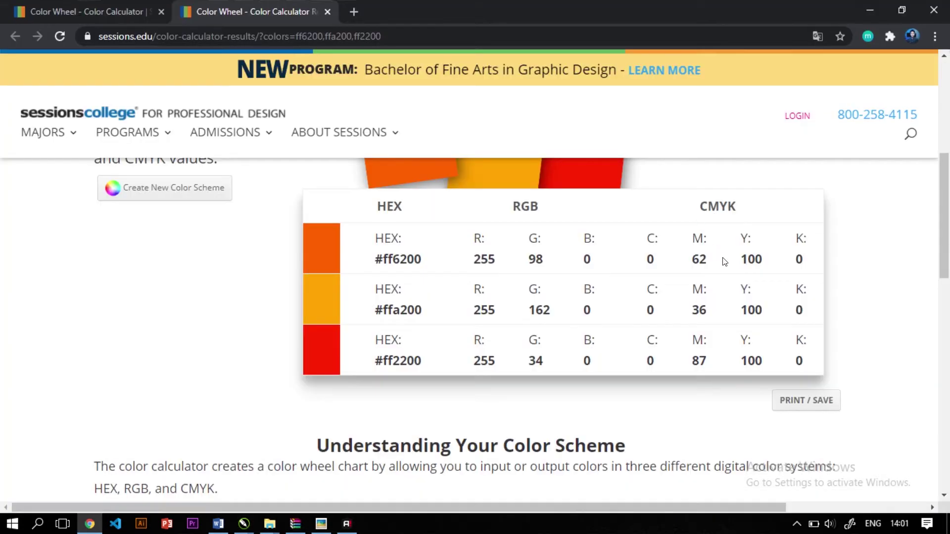
key(alt+Tab)
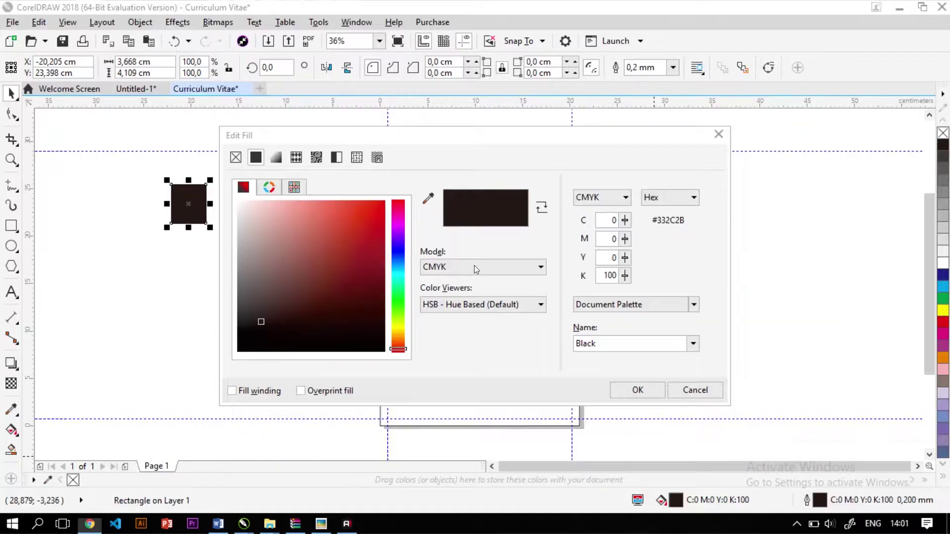
key(Tab)
text(62)
key(Tab)
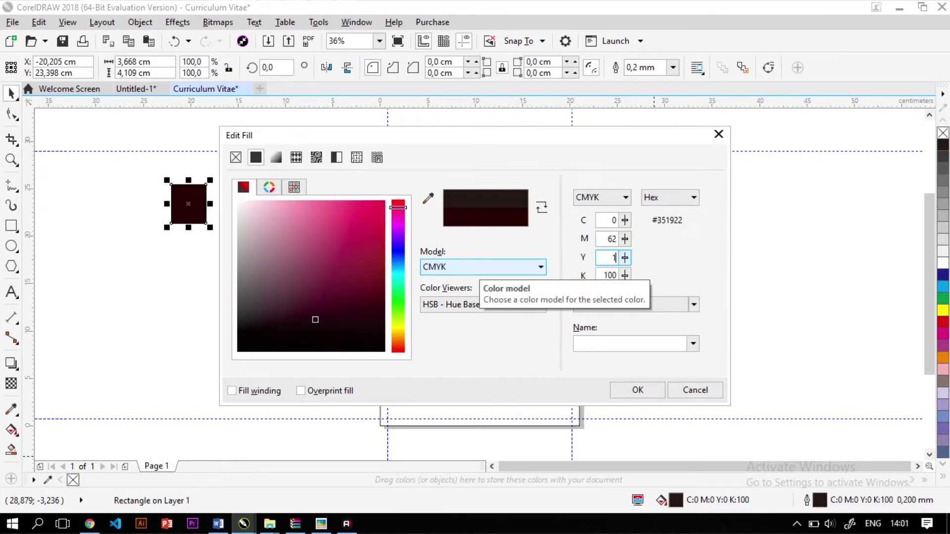
text(100)
key(Return)
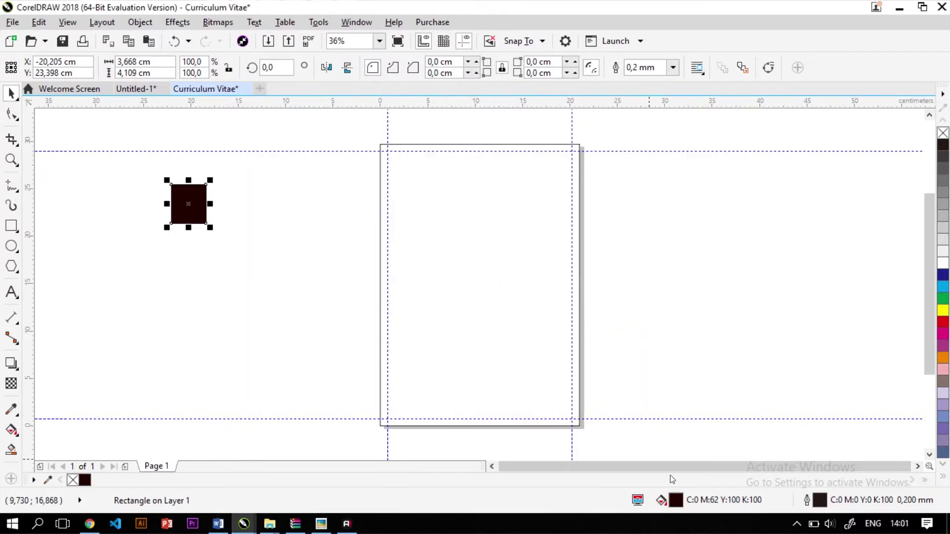
double_click(676, 500)
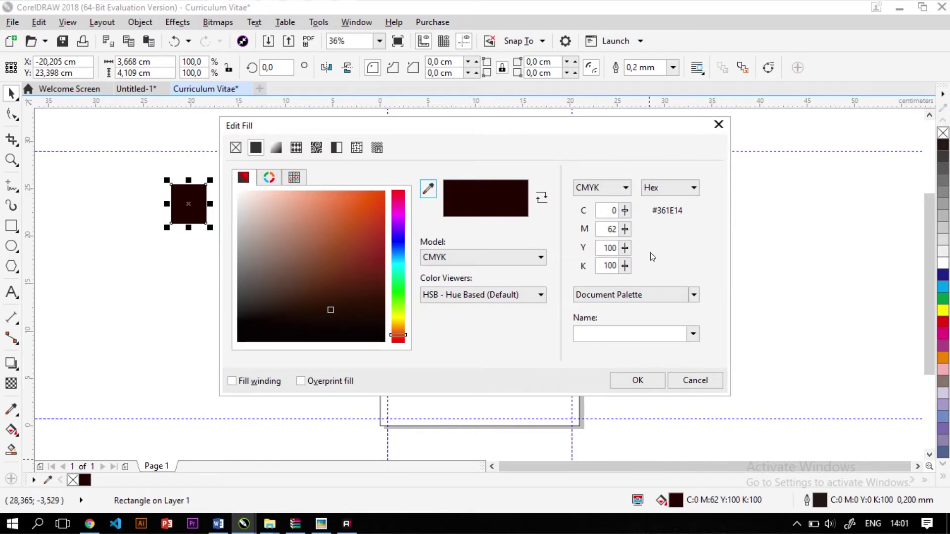
key(Tab)
key(Tab)
key(Tab)
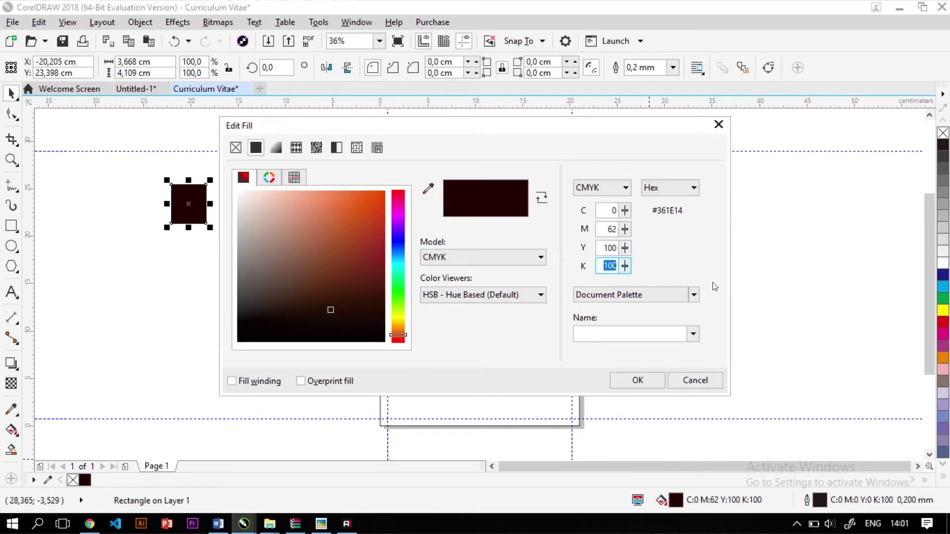
text(0)
key(Return)
click(224, 278)
drag(264, 269, 122, 107)
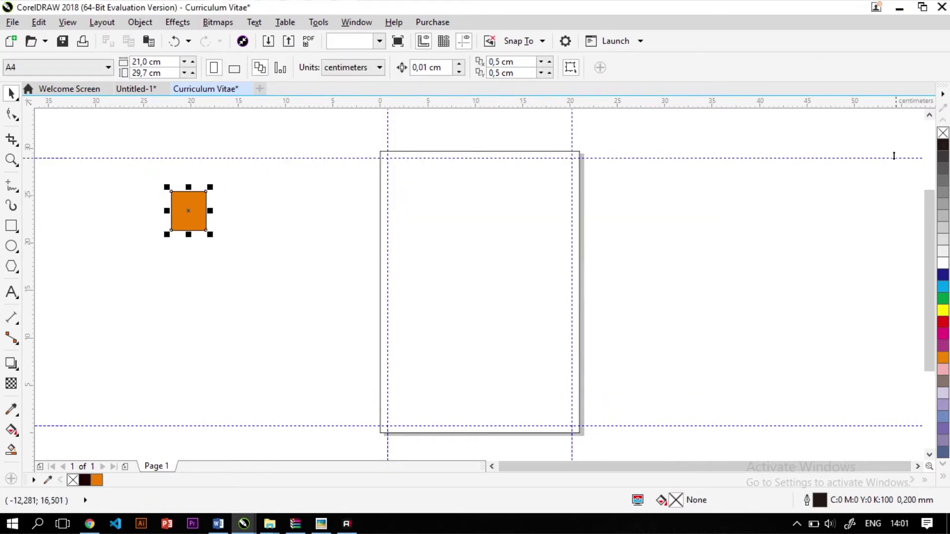
Duplicate the orange rectangle to its right and fill it yellow, C0 M36 Y100 K0
click(199, 213)
click(190, 214)
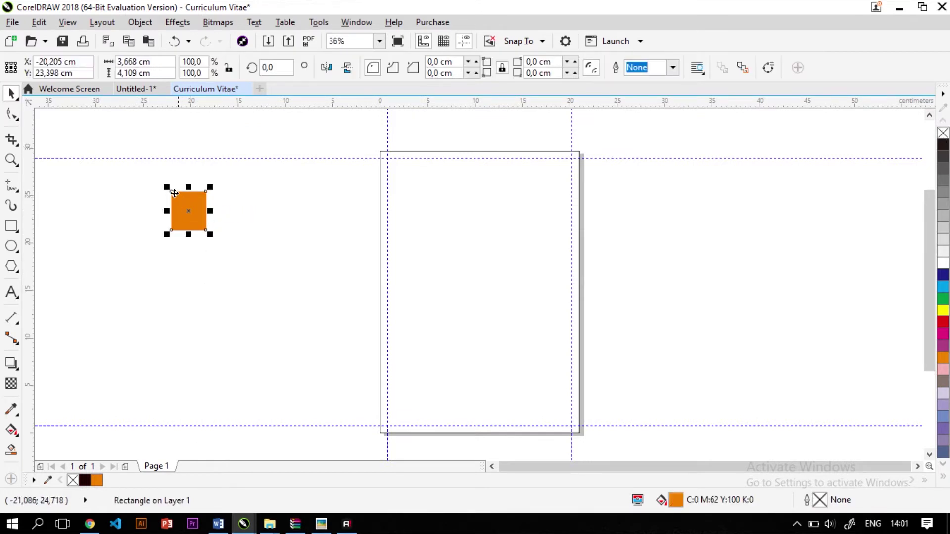
drag(168, 189, 206, 191)
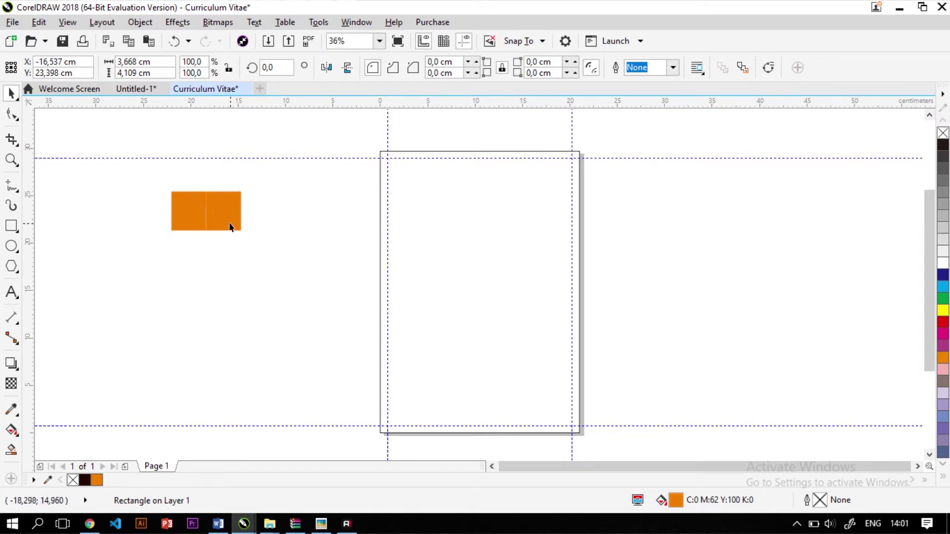
key(alt+Tab)
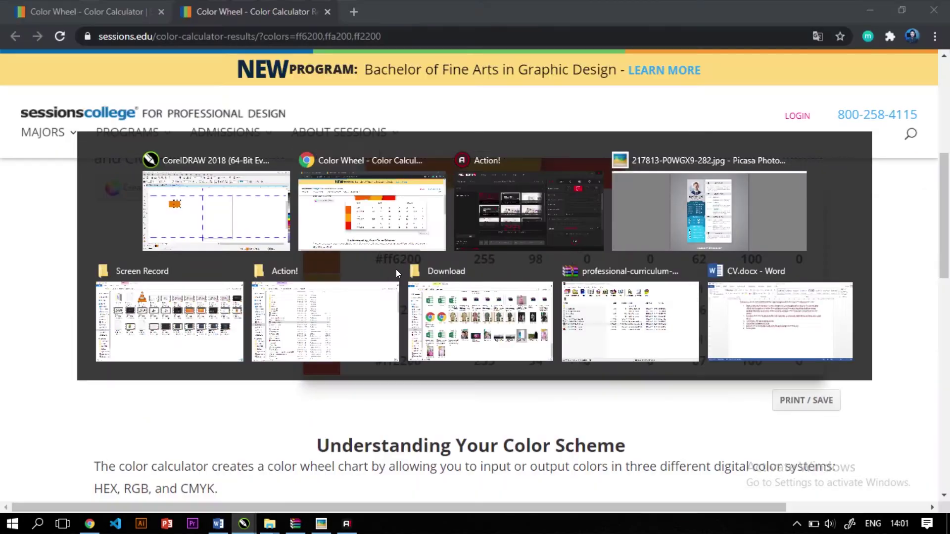
key(alt+Tab)
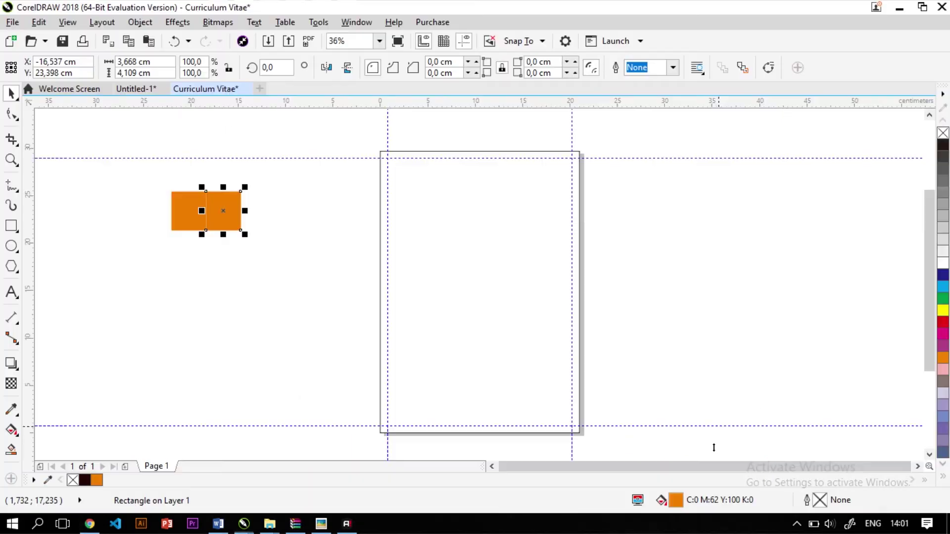
double_click(675, 500)
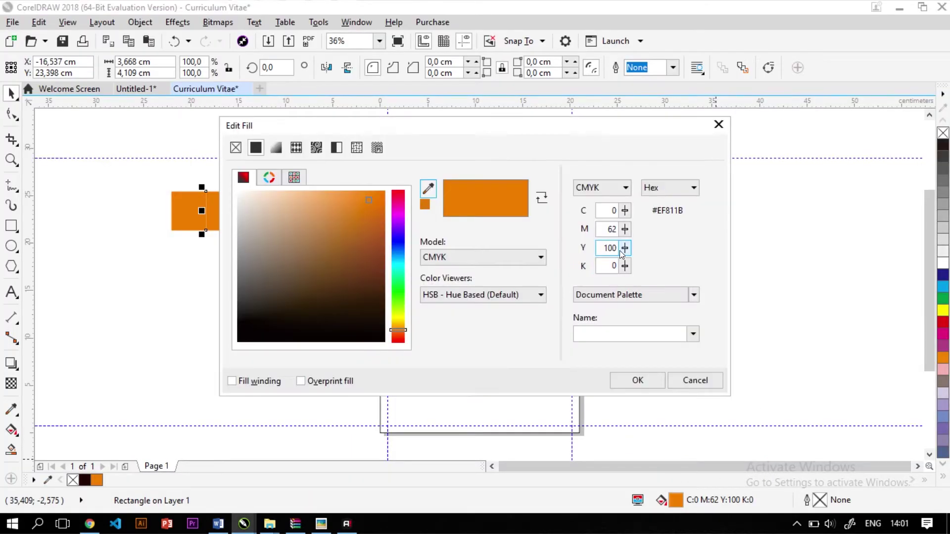
text(36)
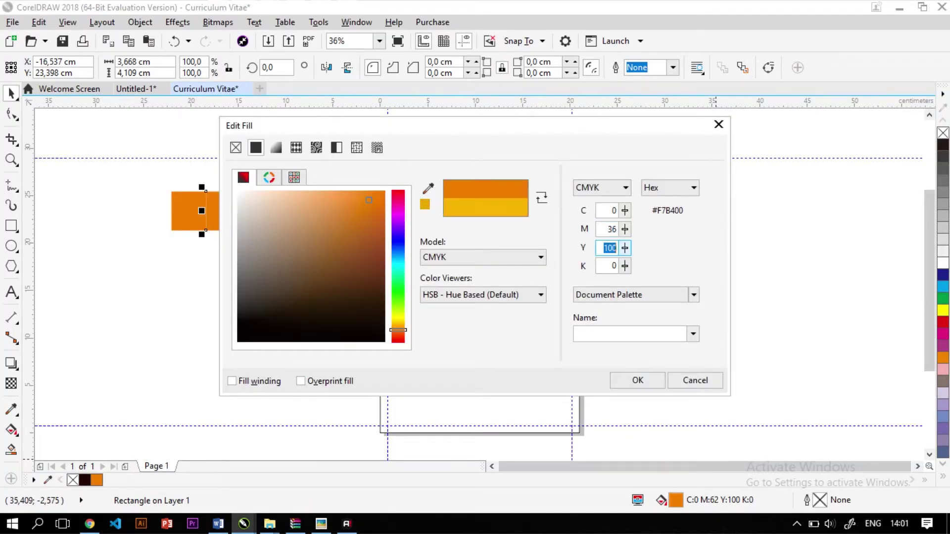
key(Tab)
key(Return)
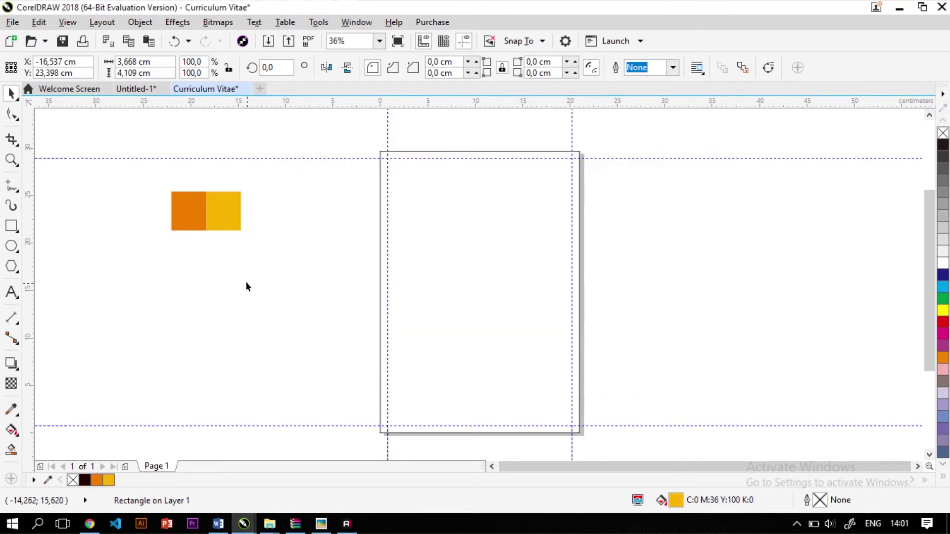
Place a copy of the yellow rectangle to its right
click(223, 210)
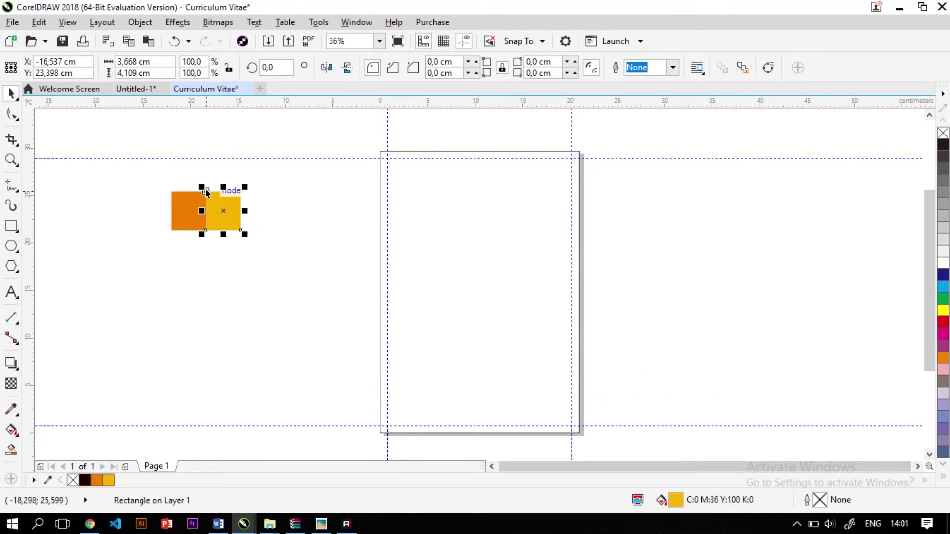
key(Escape)
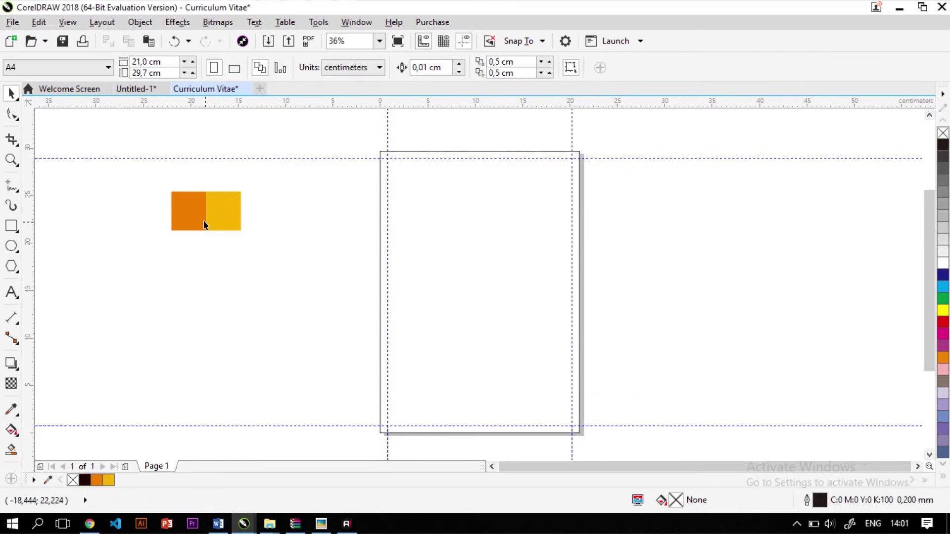
click(213, 208)
drag(207, 191, 243, 191)
key(Escape)
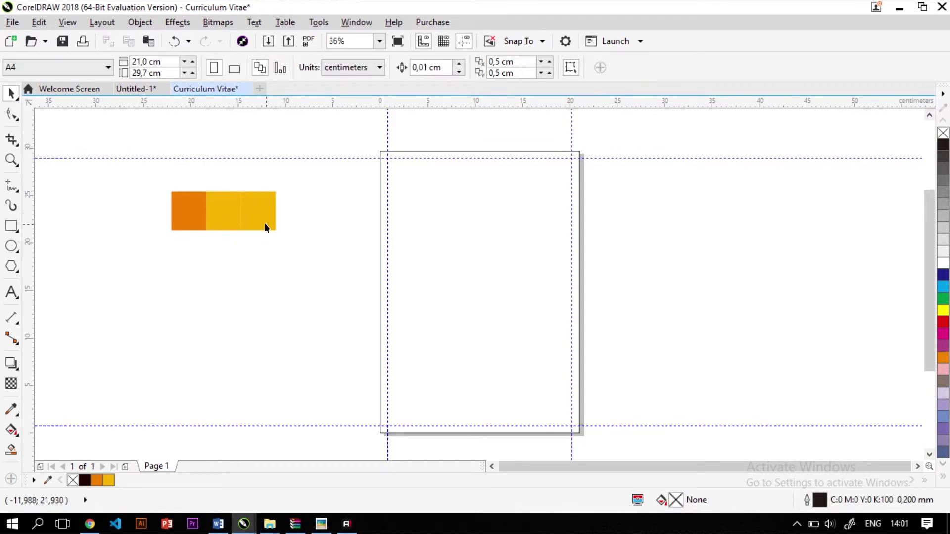
click(265, 224)
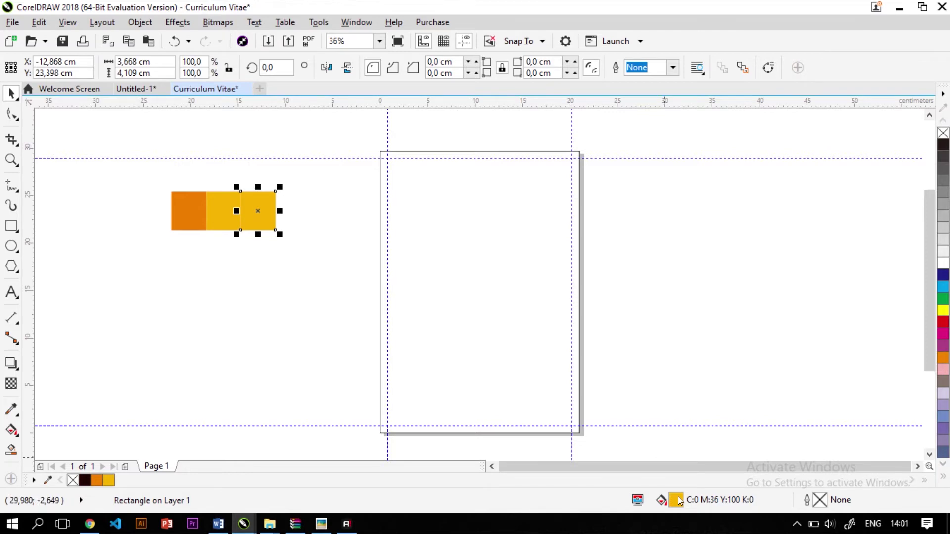
Fill the third rectangle red, C0 M87 Y100 K0
key(alt+Tab)
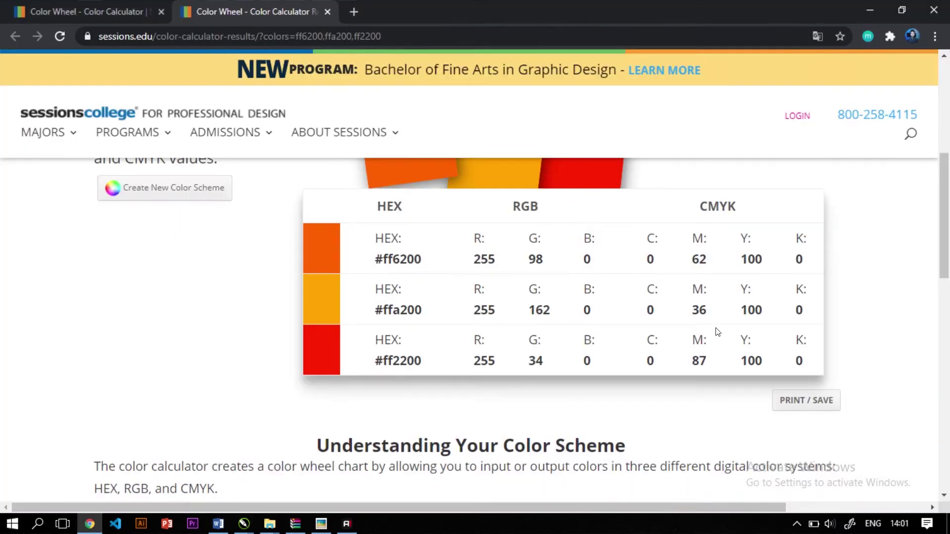
key(alt+Tab)
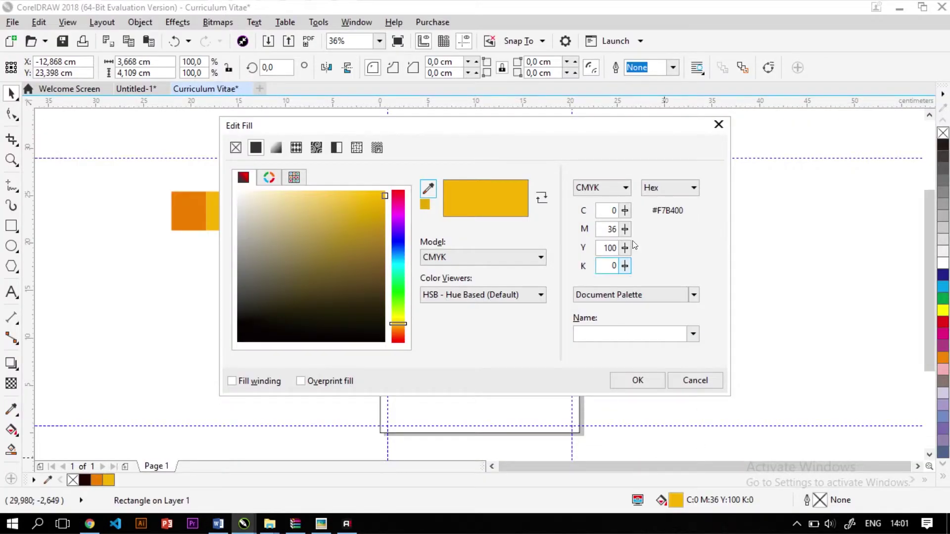
click(604, 229)
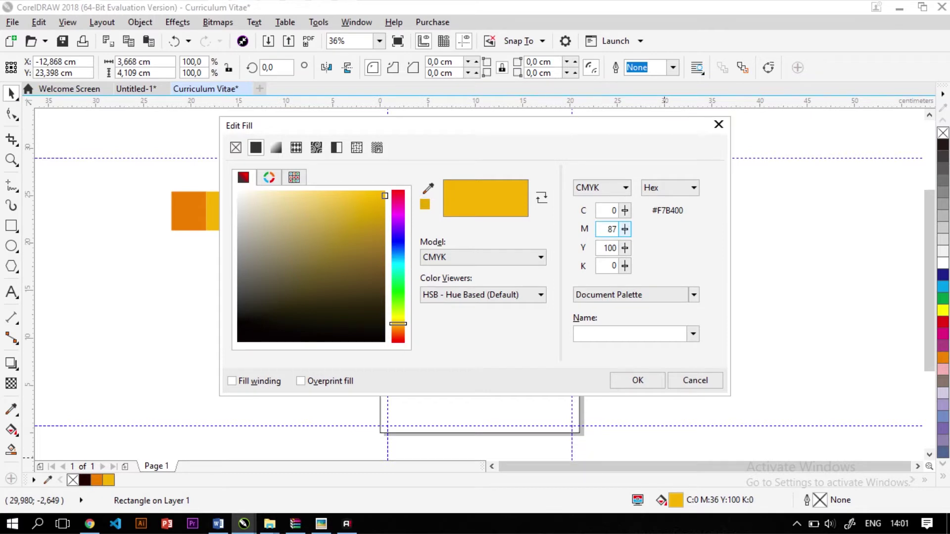
text(87)
key(Tab)
text(100)
key(Tab)
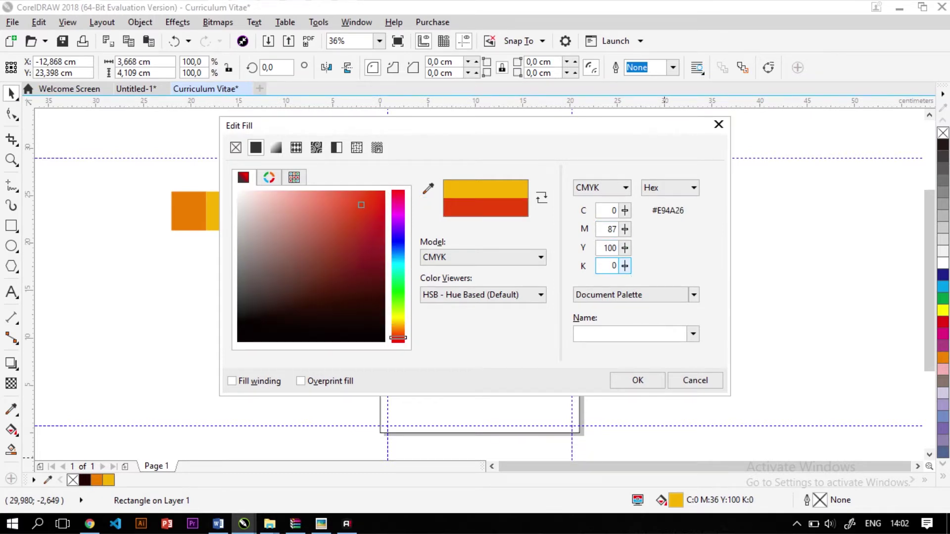
key(Return)
click(202, 293)
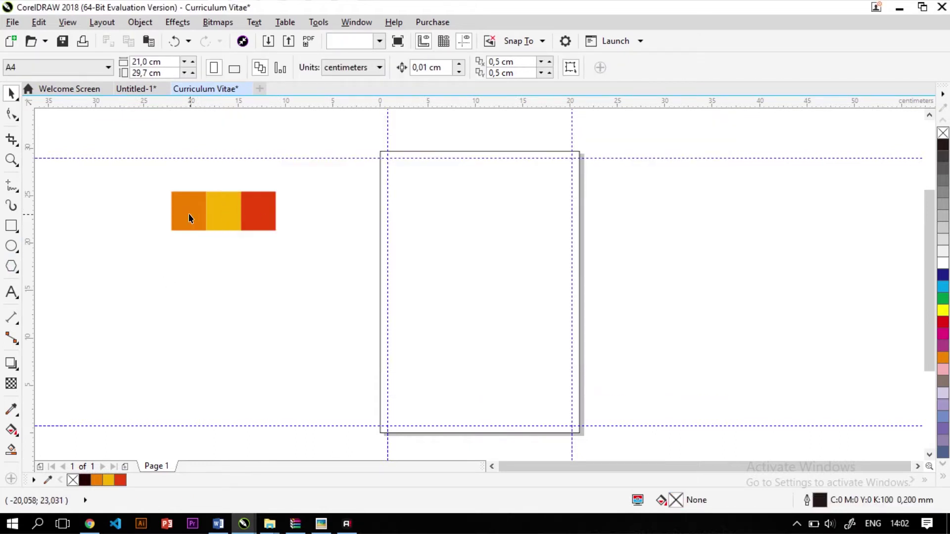
click(188, 213)
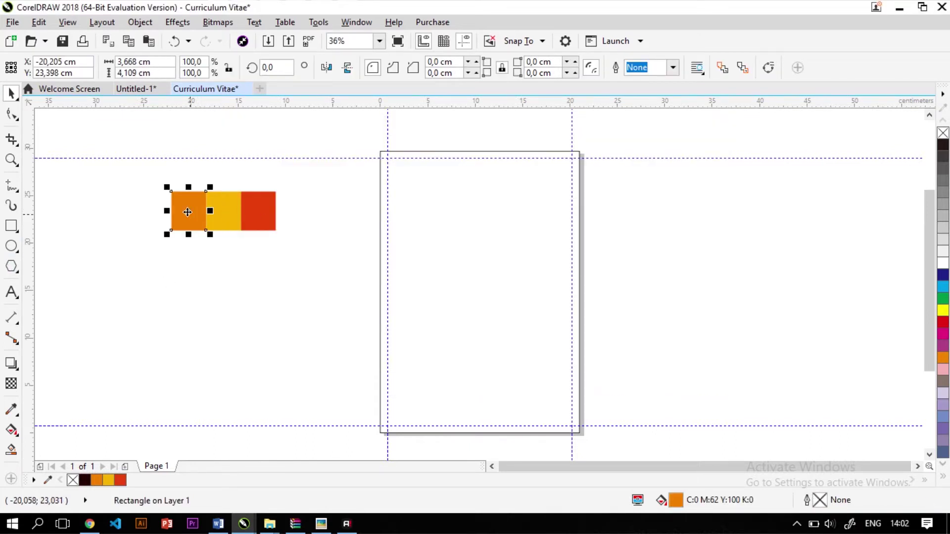
Copy the orange square below the colour row and fill it light grey (30%)
drag(186, 206, 197, 272)
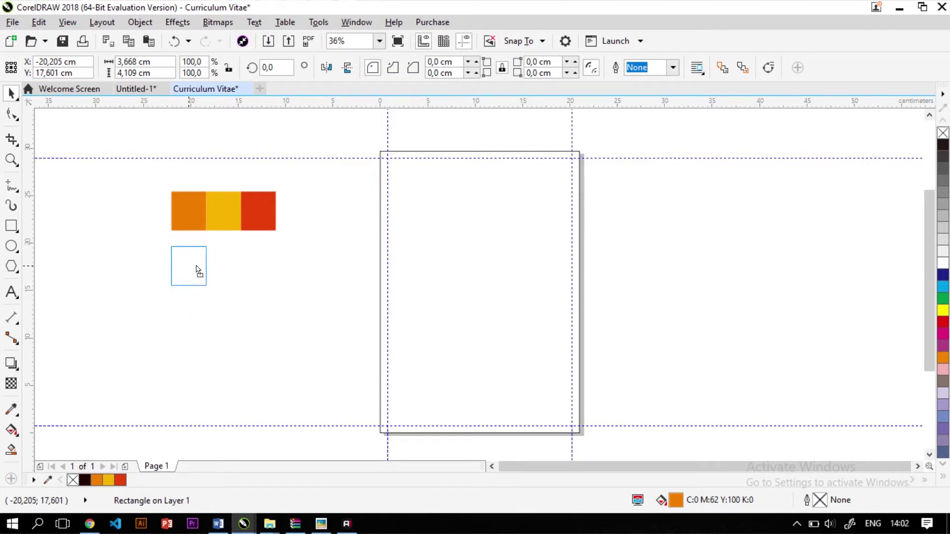
drag(198, 271, 198, 271)
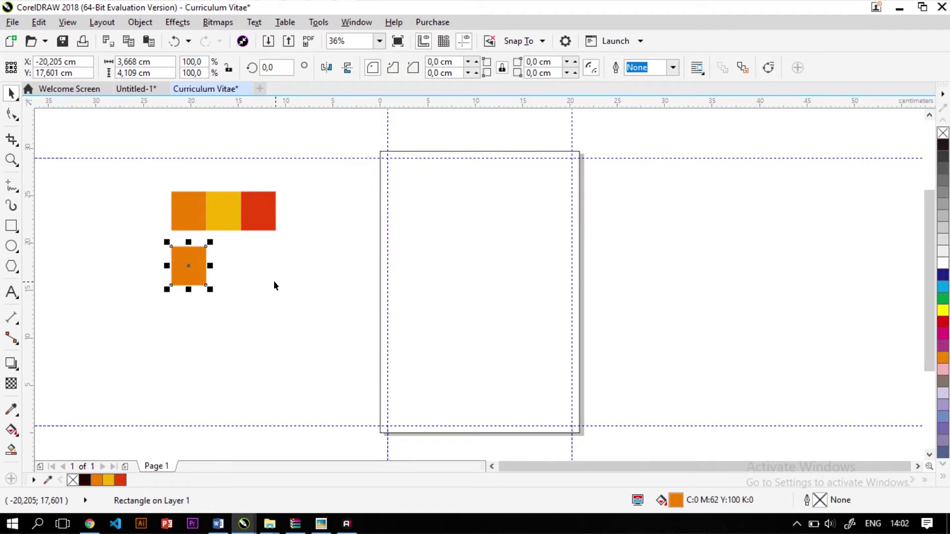
key(ctrl+z)
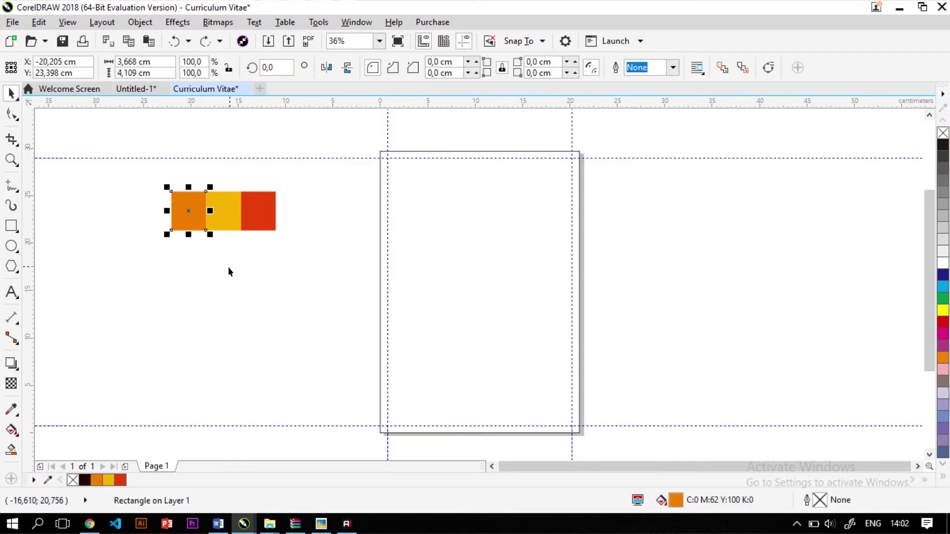
click(229, 270)
click(189, 207)
drag(190, 207, 191, 218)
click(231, 263)
key(ctrl+z)
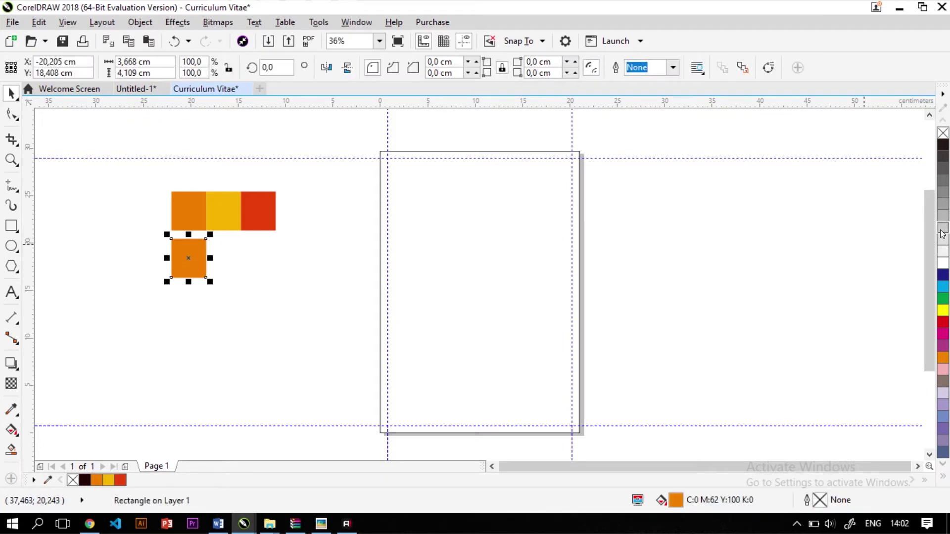
click(942, 239)
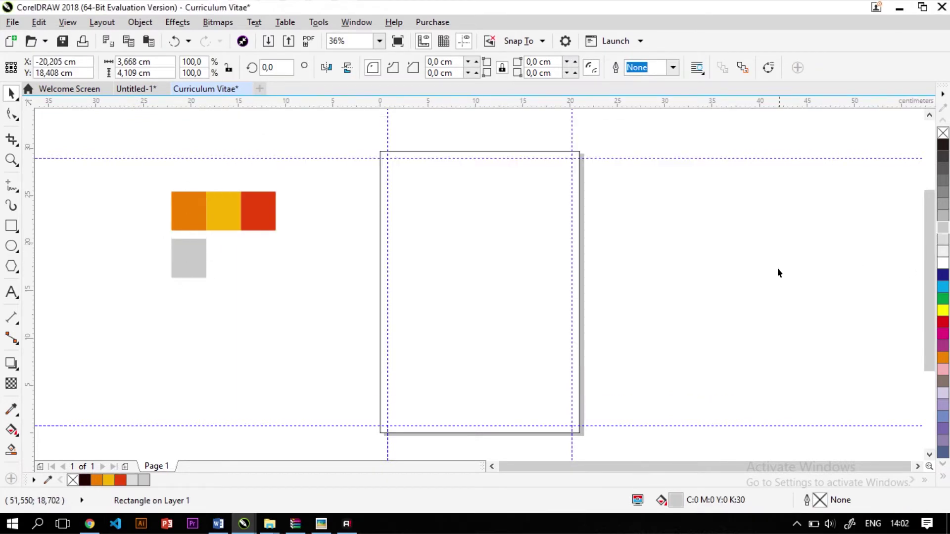
Duplicate the light grey square to its right and fill the copy black
key(Escape)
click(189, 257)
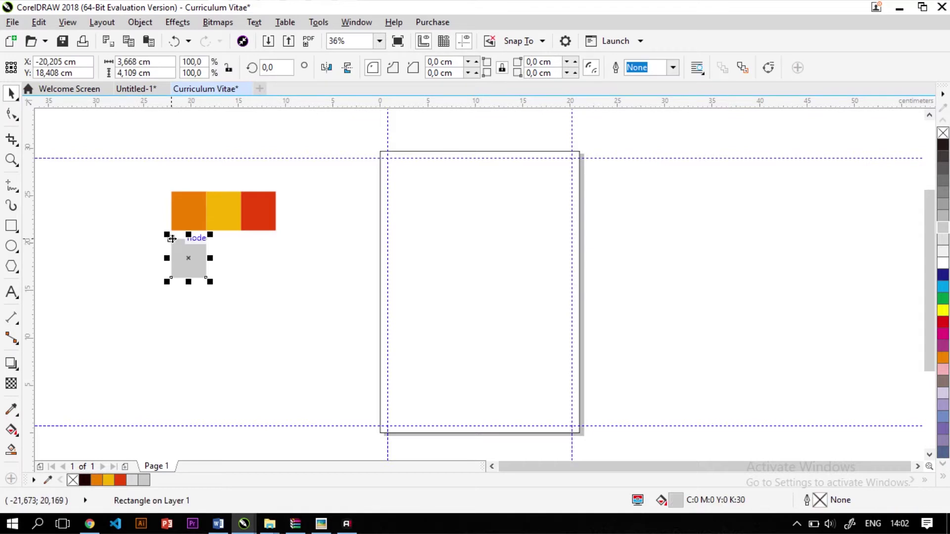
drag(173, 237, 206, 238)
click(943, 145)
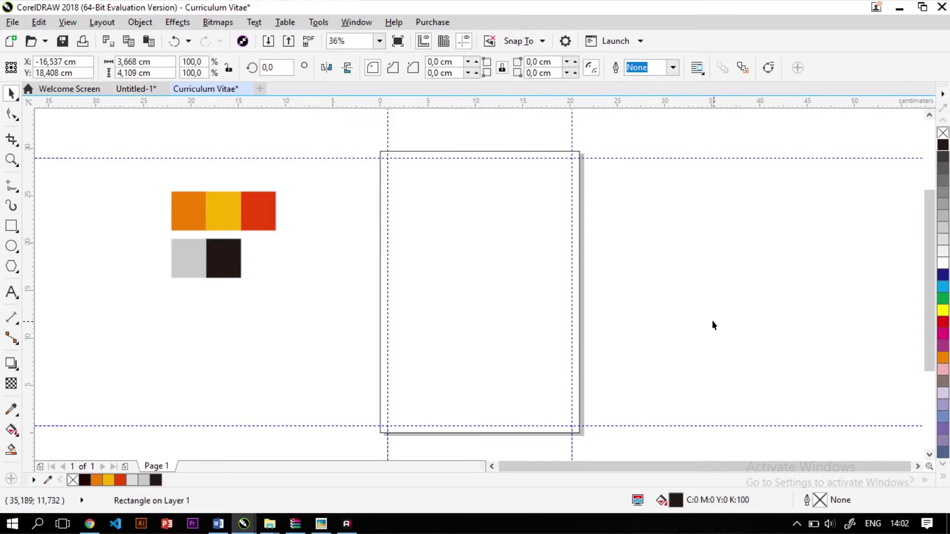
key(Escape)
Add another grey copy and make it mid grey, K 50
scroll(191, 257, up, 2)
click(183, 253)
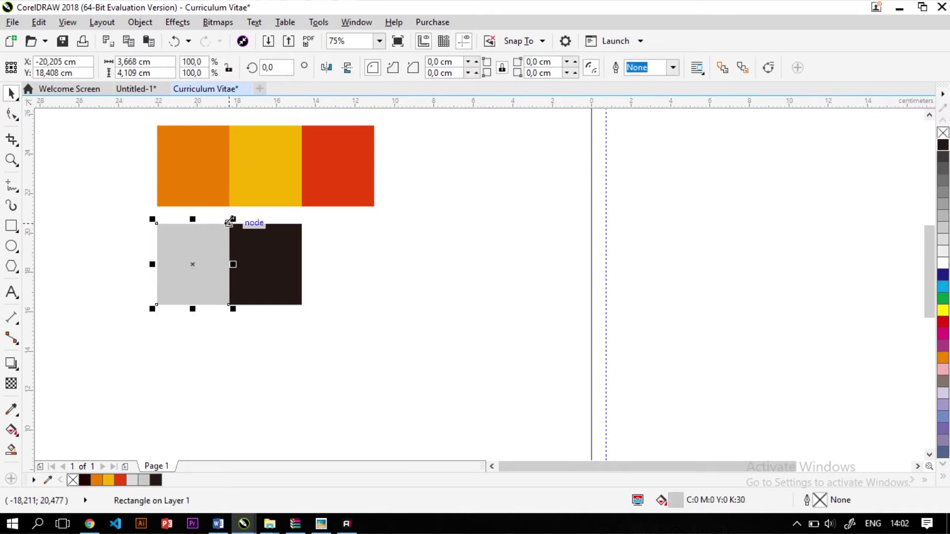
drag(229, 221, 390, 232)
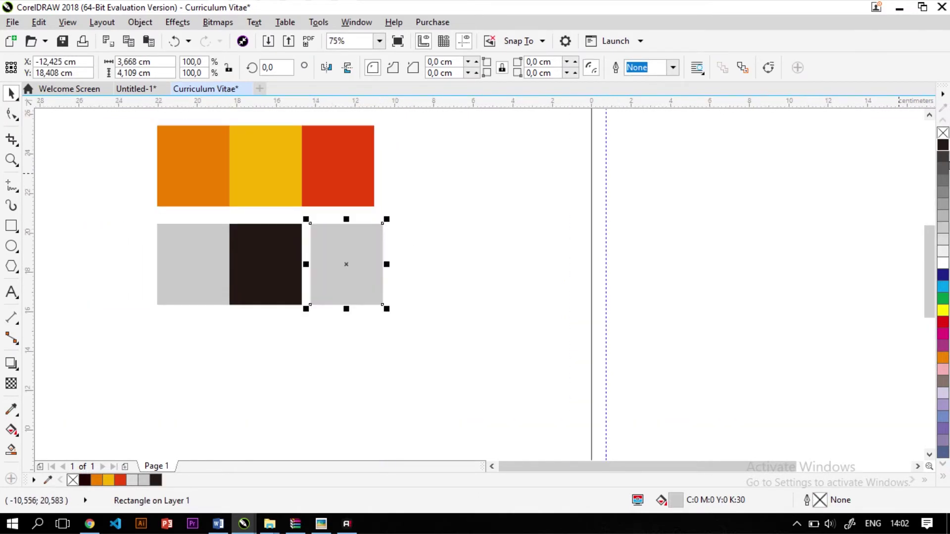
click(942, 221)
click(942, 204)
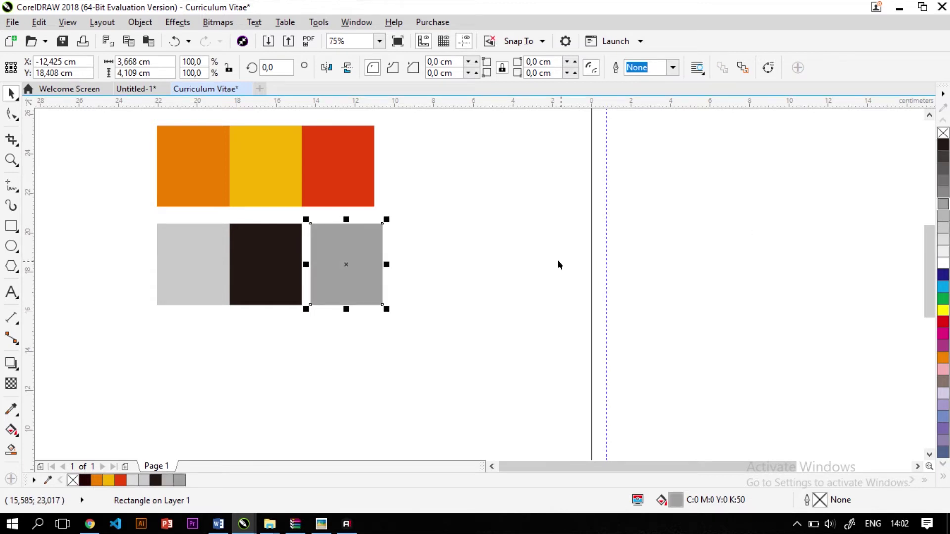
key(Escape)
Arrange the mid grey and black squares in a row next to light grey
drag(243, 282, 461, 282)
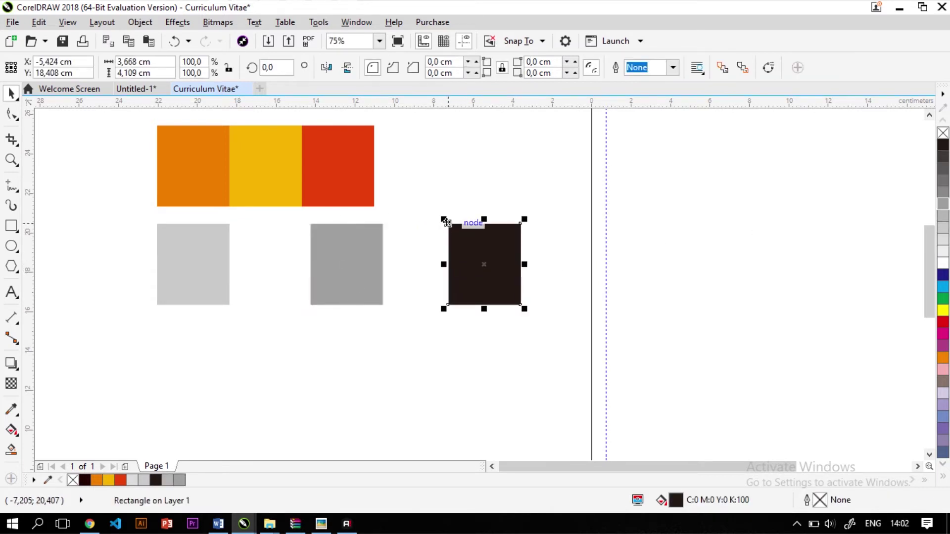
drag(450, 226, 385, 230)
shift+click(343, 235)
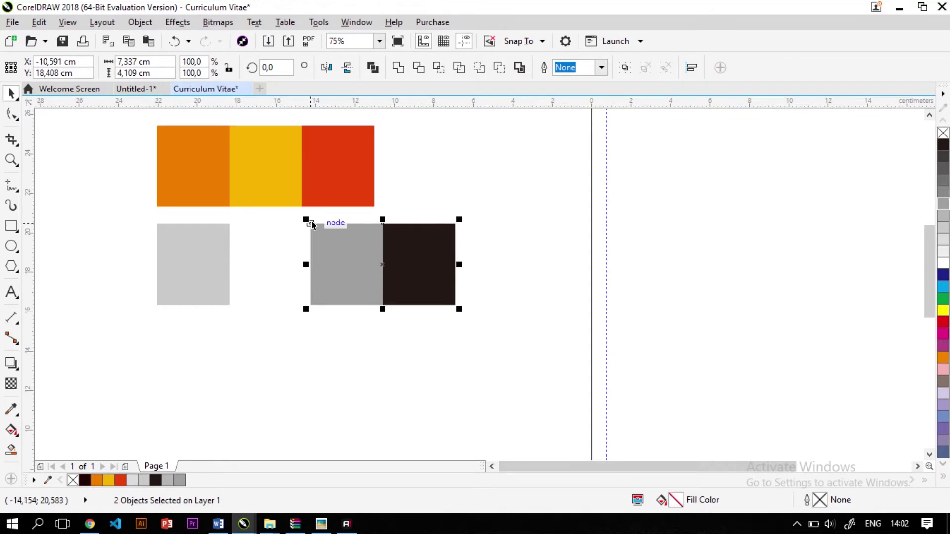
drag(311, 223, 225, 221)
click(418, 359)
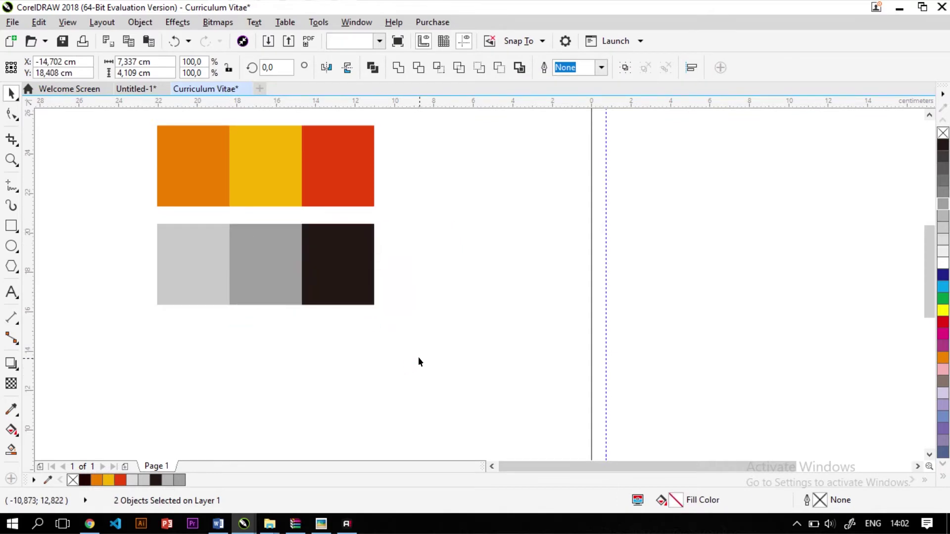
Move all six swatches up beside the page's top-left corner
scroll(417, 357, down, 2)
scroll(384, 333, up, 2)
key(ctrl+a)
scroll(382, 250, down, 2)
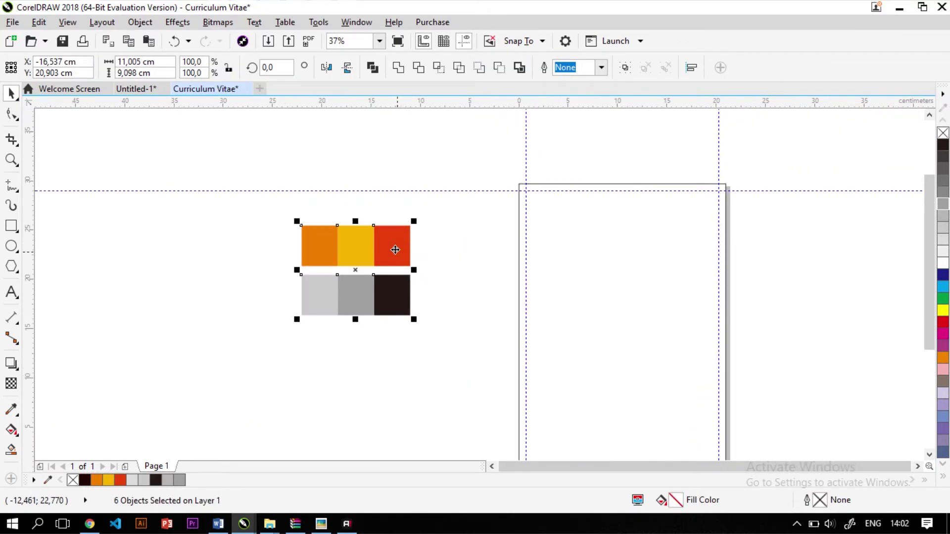
drag(394, 247, 483, 205)
click(260, 307)
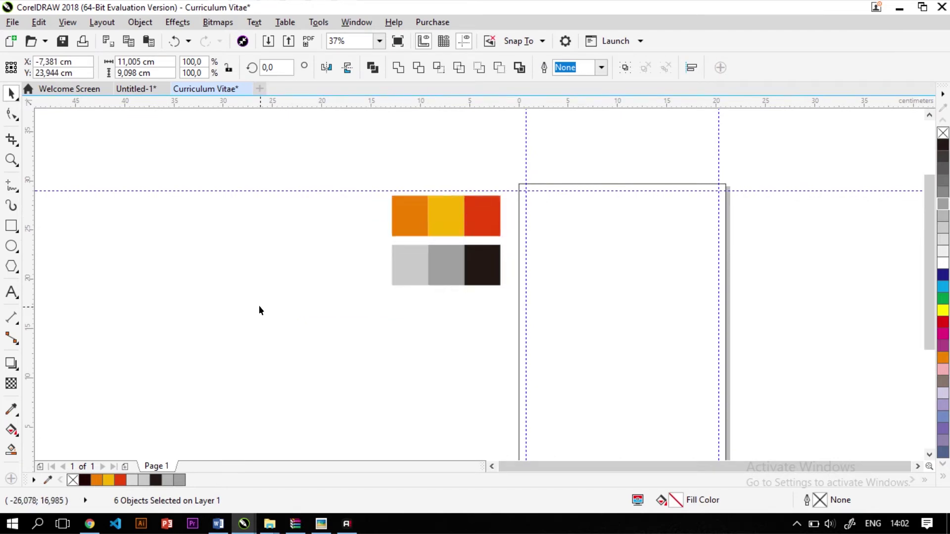
scroll(259, 307, down, 2)
scroll(421, 293, up, 1)
scroll(394, 304, down, 1)
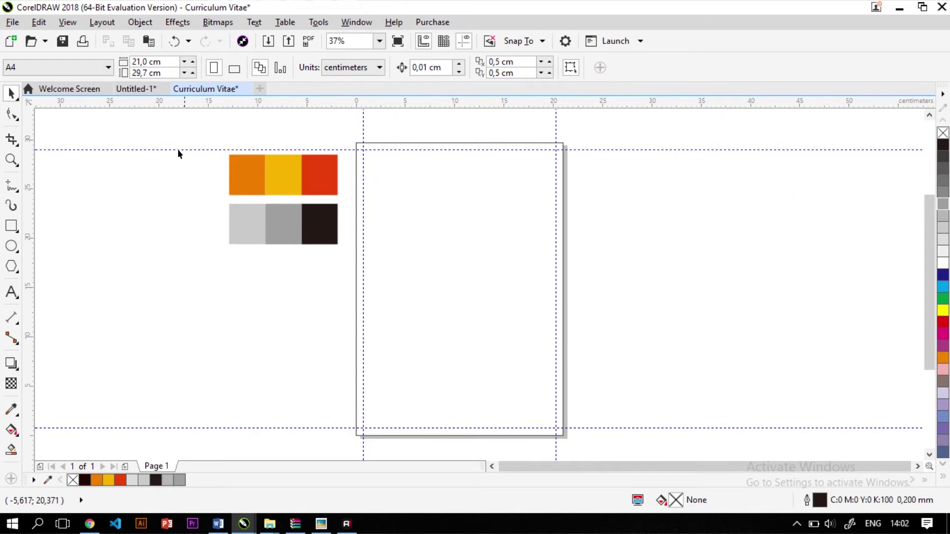
Move the Ps, Pr, Ai, Ae logos, contact icons and portrait photo off the page's right side
click(136, 88)
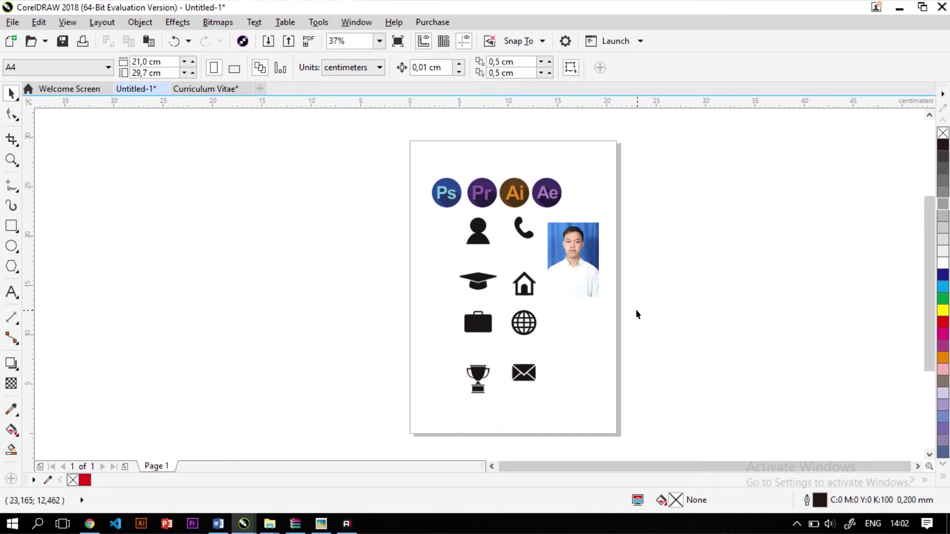
scroll(607, 279, up, 1)
scroll(596, 261, up, 1)
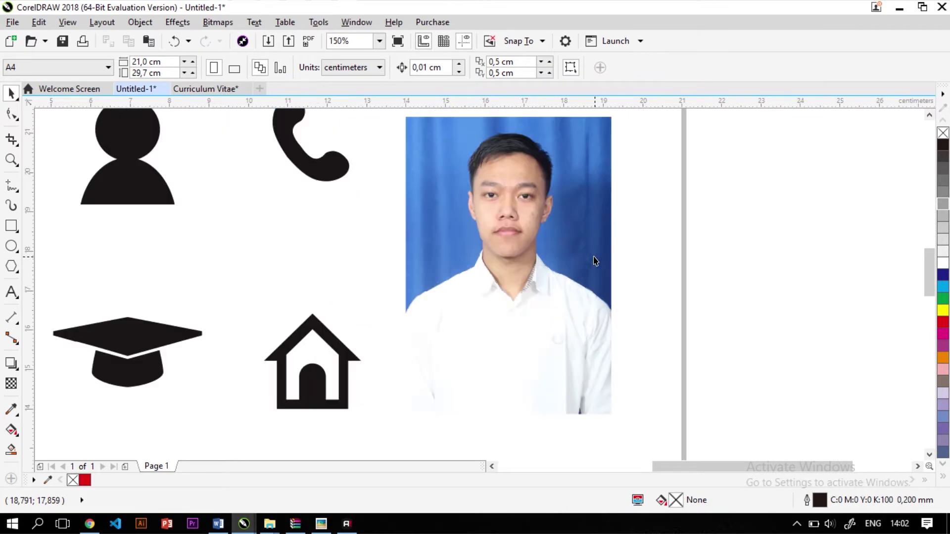
scroll(575, 255, down, 2)
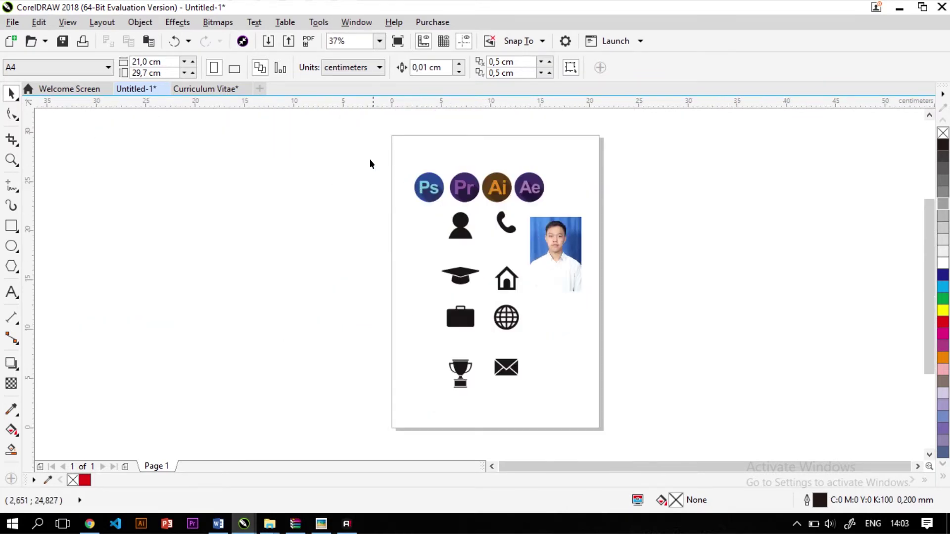
drag(366, 156, 664, 420)
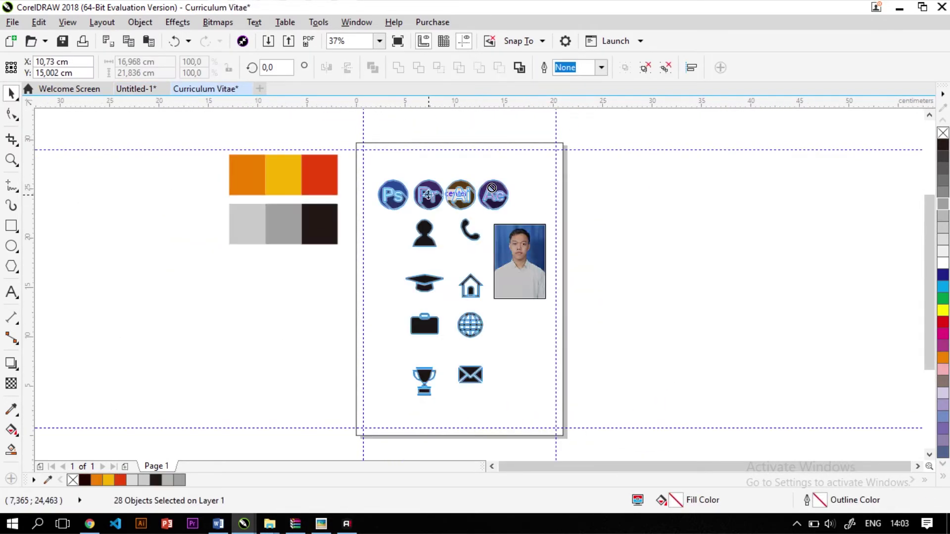
drag(431, 179, 644, 180)
click(814, 179)
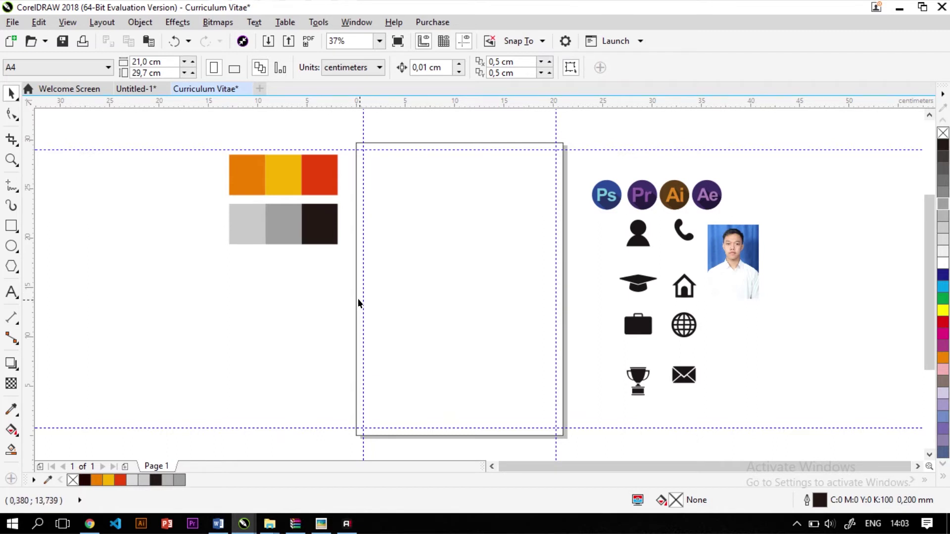
Draw two full-height 29,7 cm rectangles: an 8,565 cm left column and a 12,435 cm right column
click(12, 225)
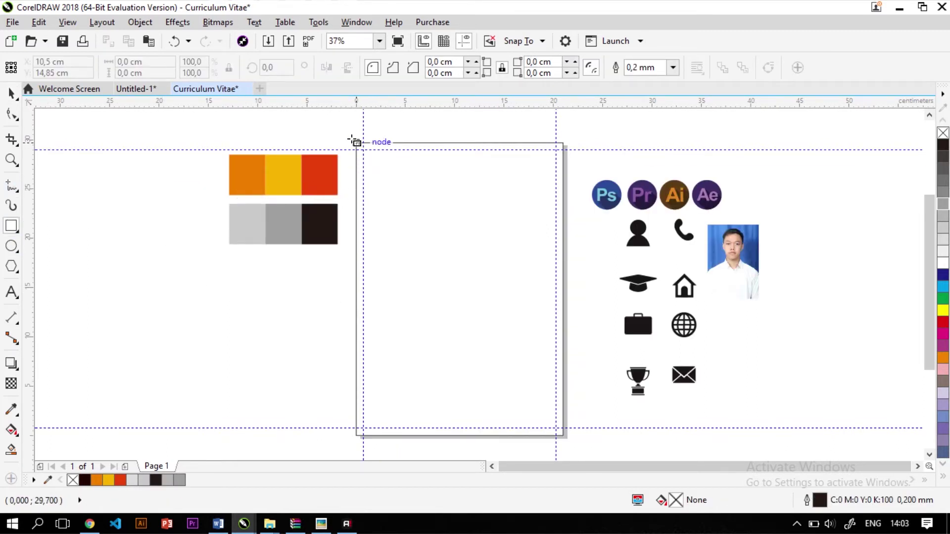
drag(356, 143, 441, 435)
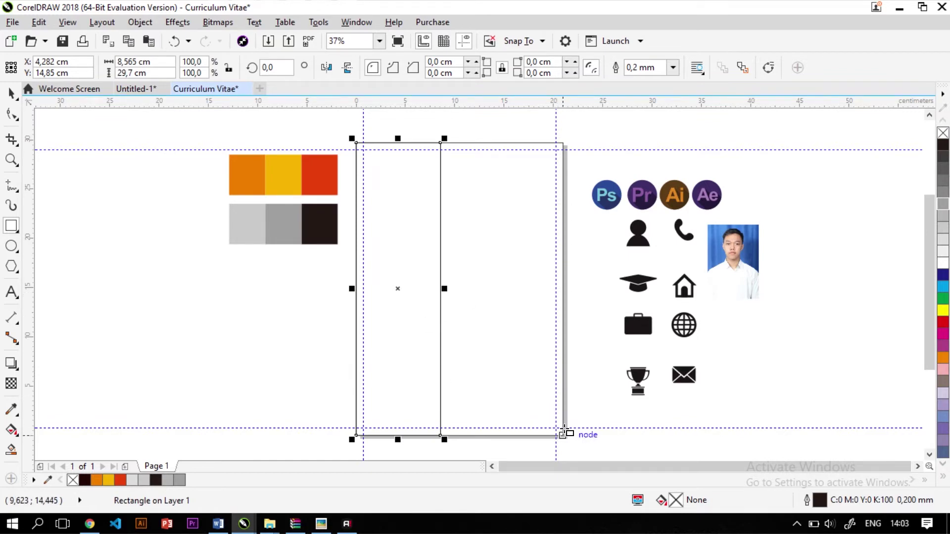
drag(564, 434, 441, 141)
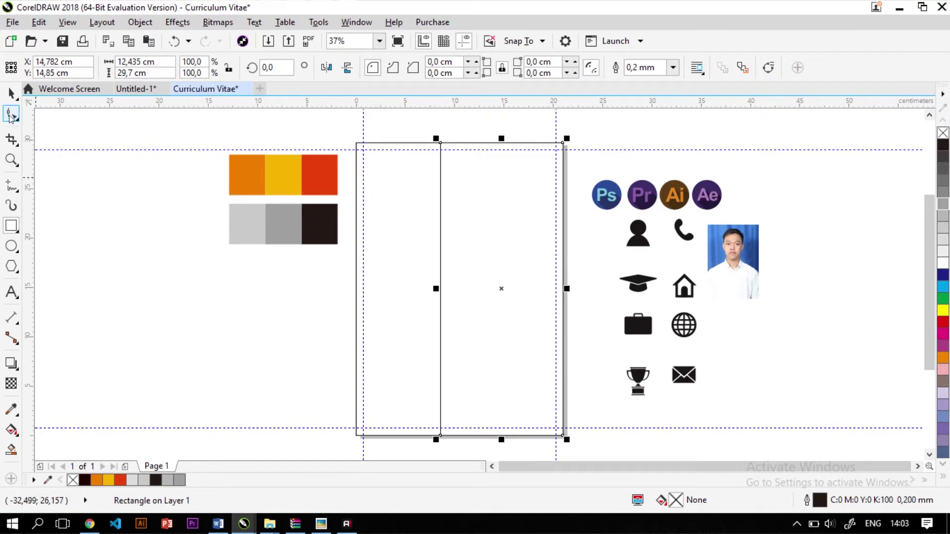
click(11, 93)
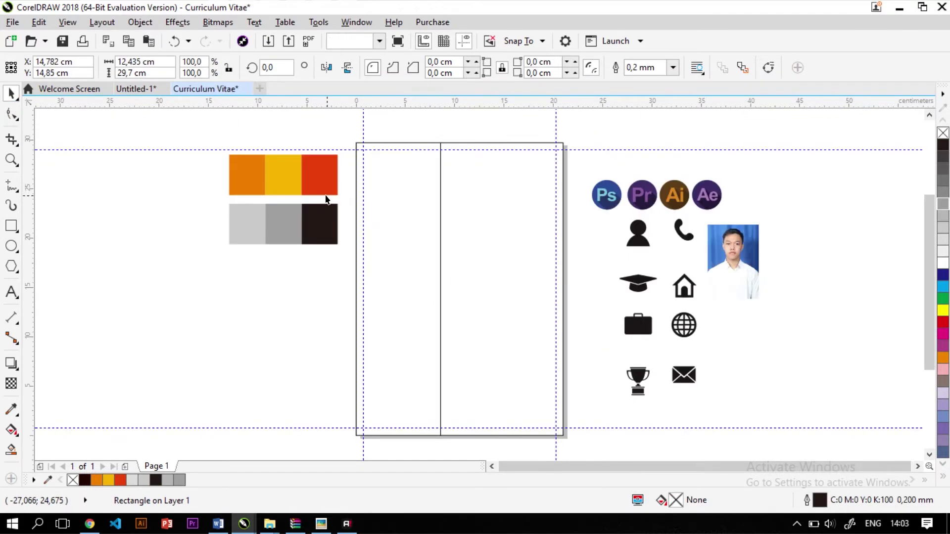
click(440, 230)
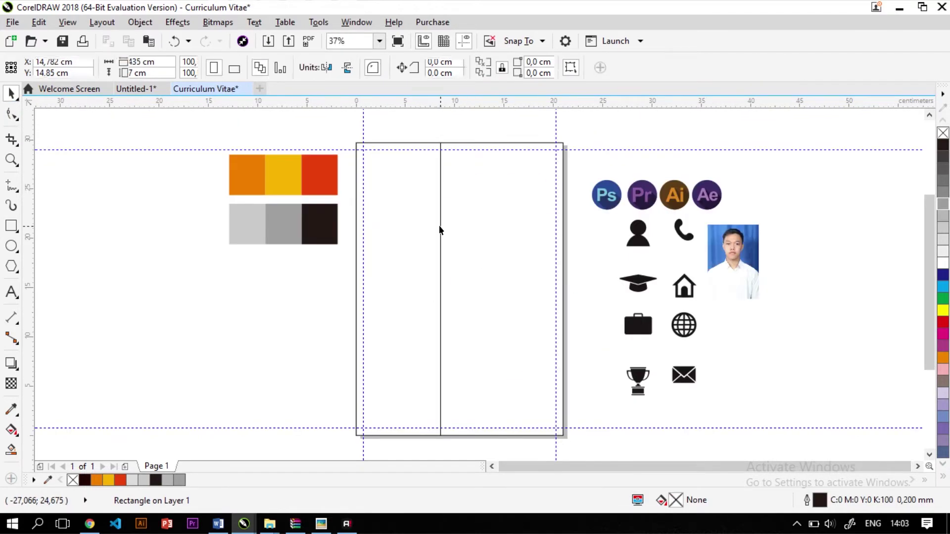
key(F6)
scroll(393, 150, up, 2)
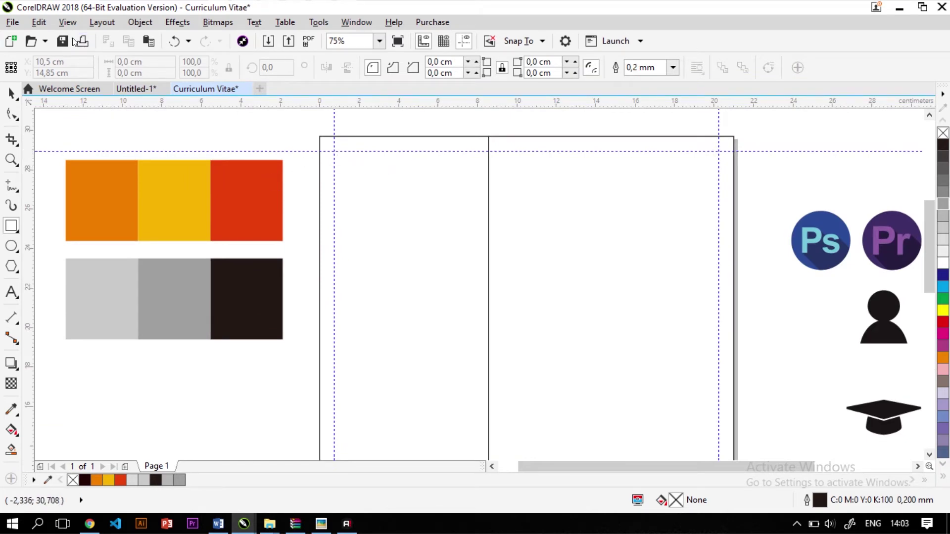
click(67, 22)
Enable Snap To Guidelines and fully round a square from the guideline crossing into a 7,815 cm circle
mouse_move(125, 352)
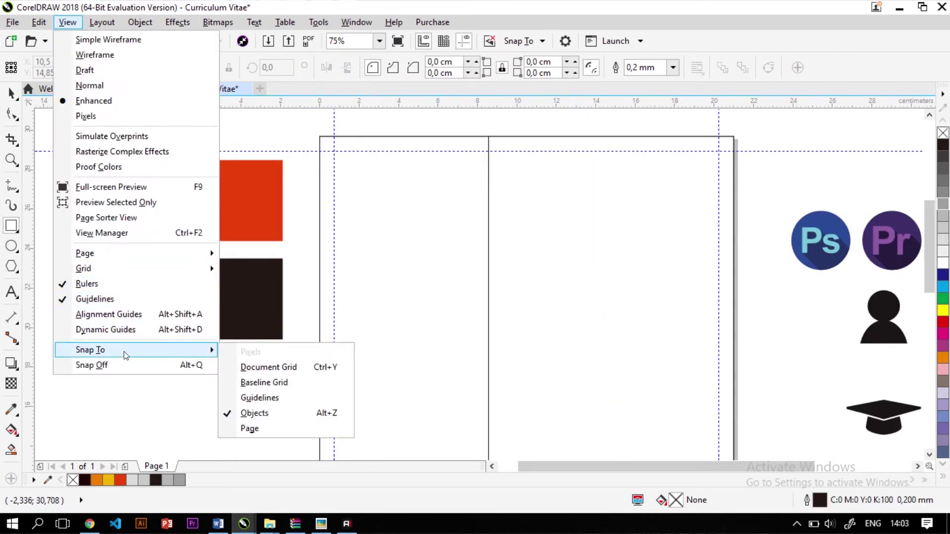
click(260, 397)
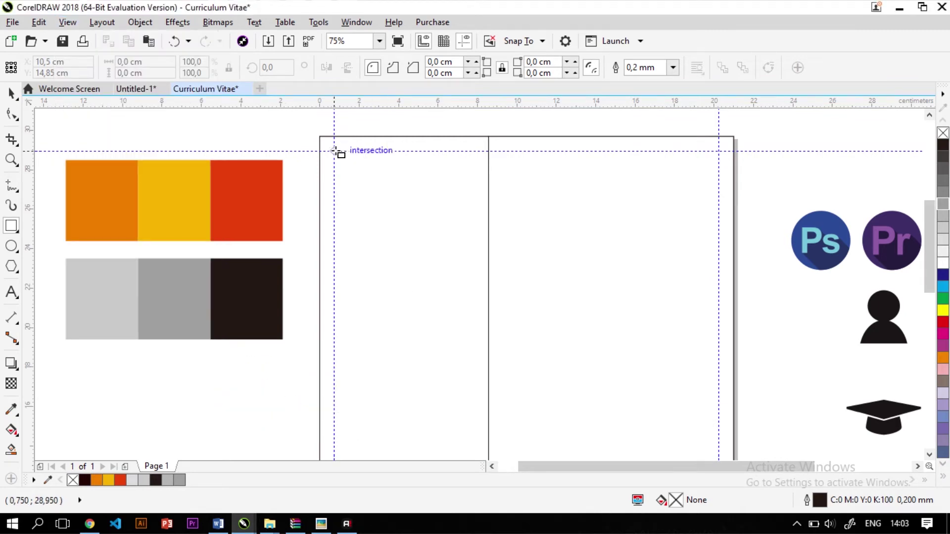
drag(334, 151, 489, 286)
click(10, 113)
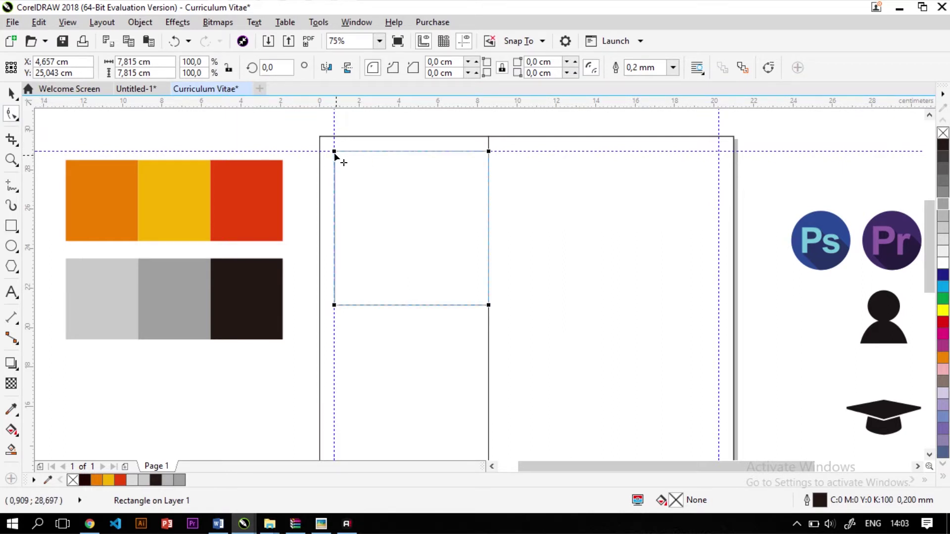
drag(335, 154, 481, 212)
click(11, 93)
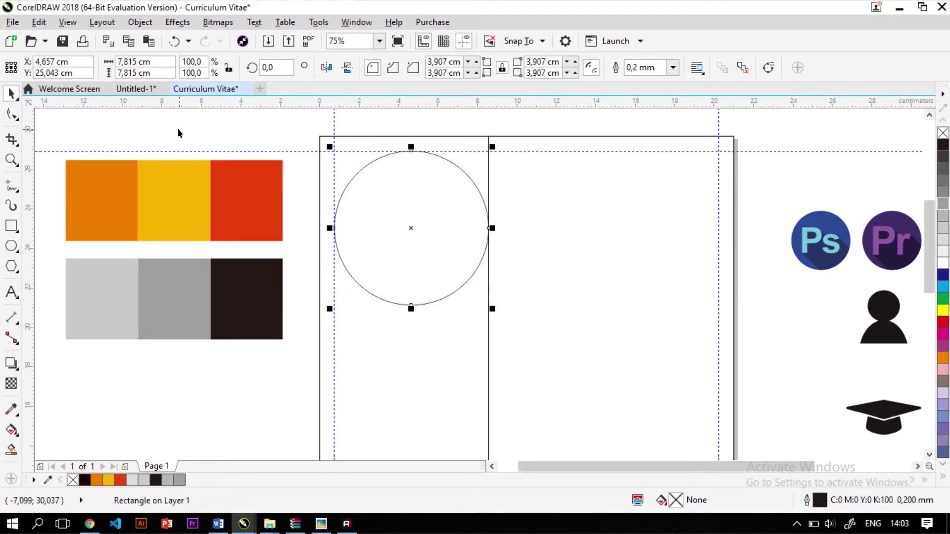
click(178, 128)
Zoom out to the whole page, then undo a stray ellipse drawn left of the page
key(F3)
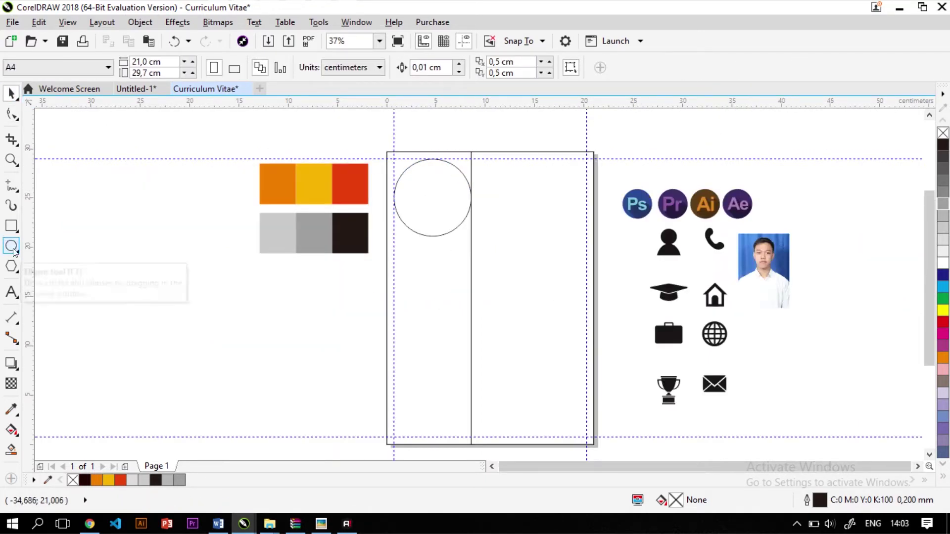
click(12, 245)
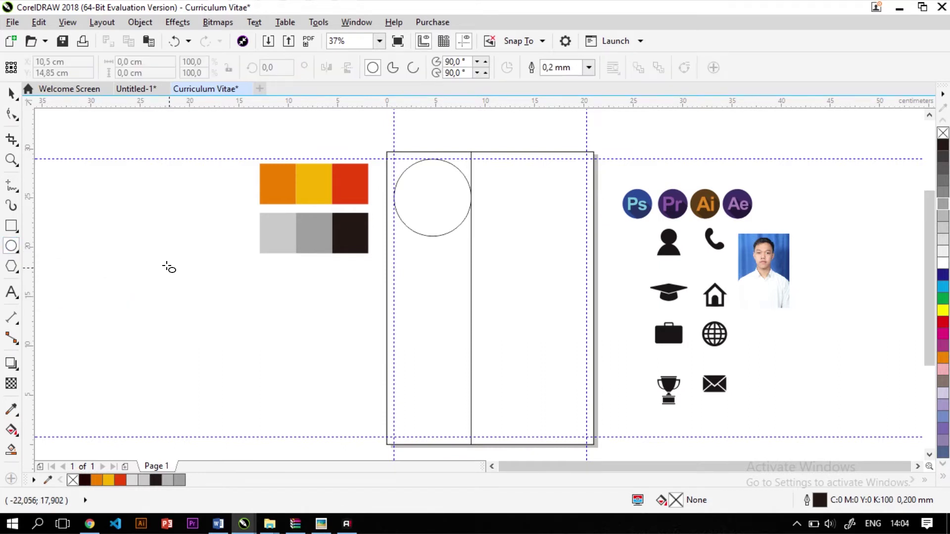
drag(167, 268, 216, 327)
key(ctrl+z)
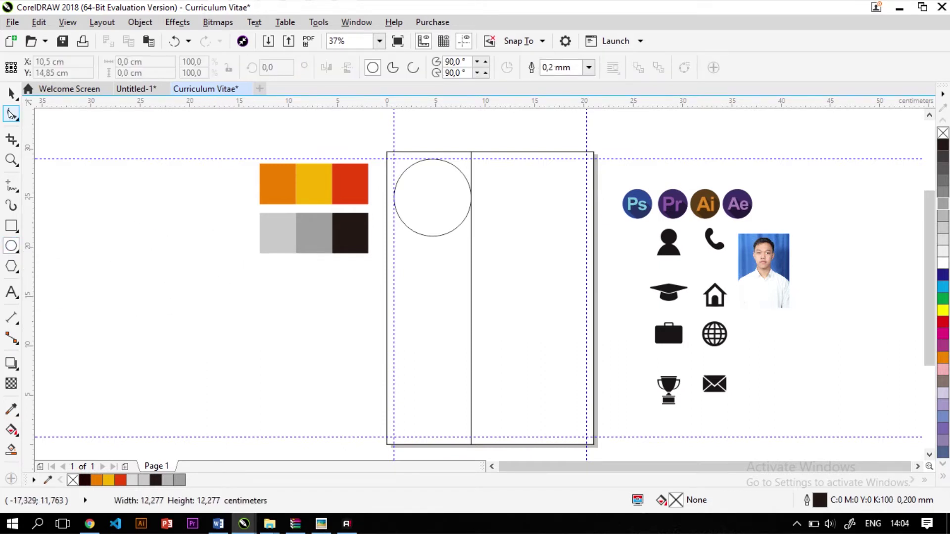
scroll(782, 260, up, 2)
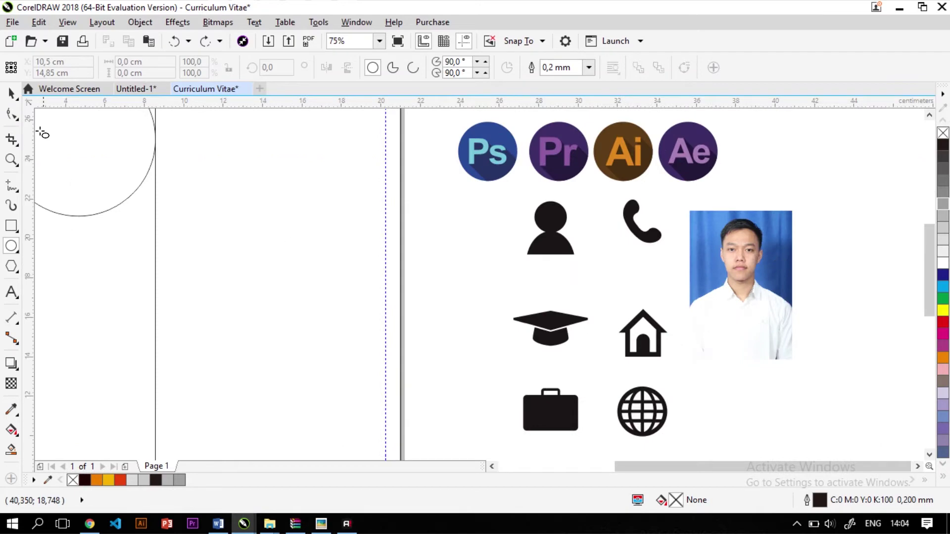
Bring the portrait photo onto the page and PowerClip it inside the sidebar circle
click(11, 93)
scroll(643, 277, down, 2)
drag(695, 267, 432, 212)
scroll(432, 212, up, 2)
scroll(447, 209, down, 1)
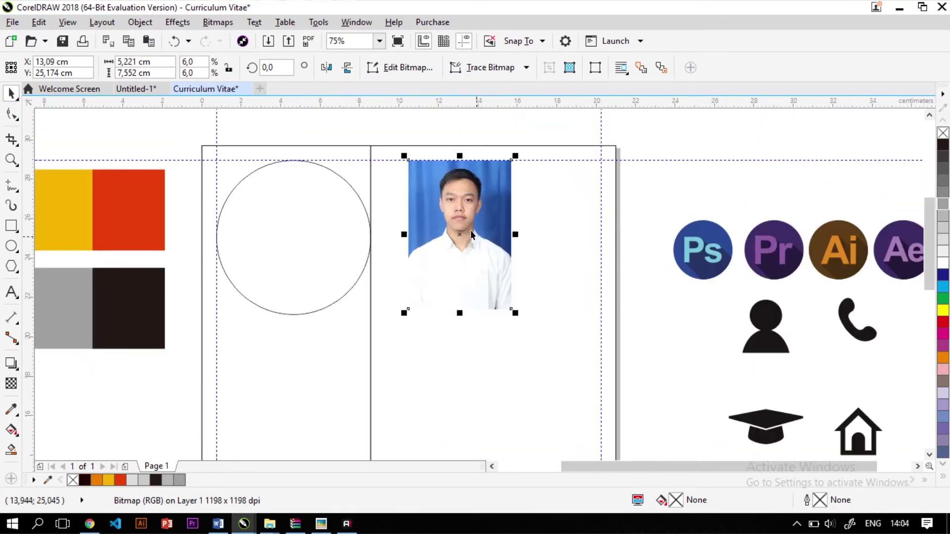
right_click(456, 233)
click(524, 104)
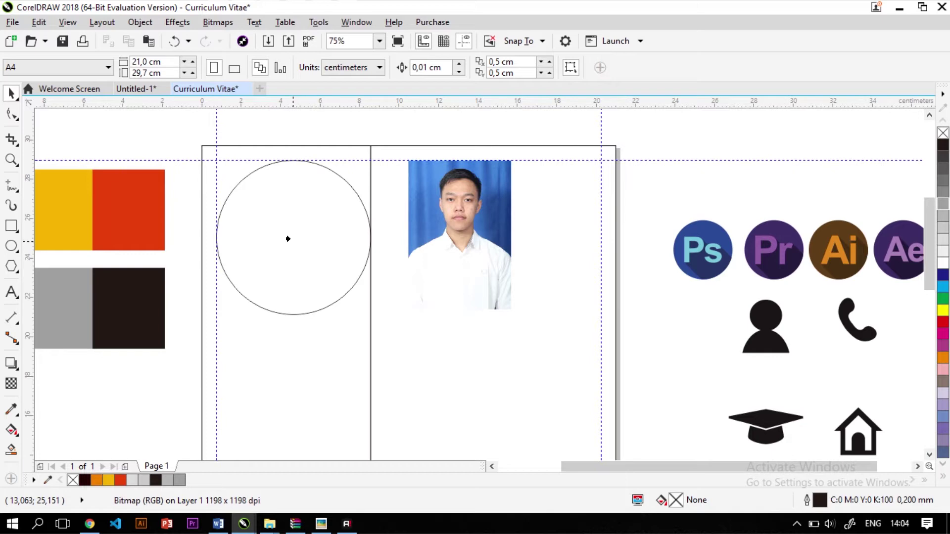
click(288, 239)
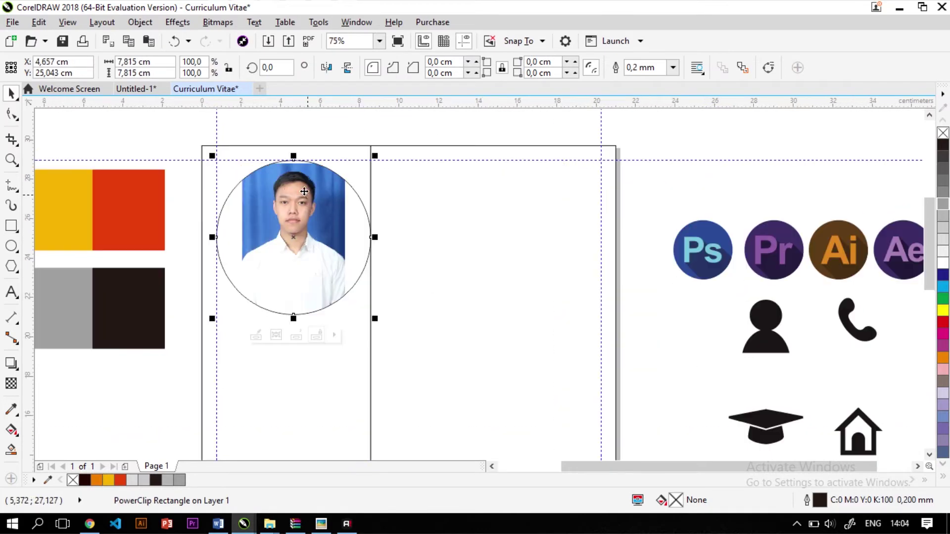
Enlarge and reposition the photo within the circle to frame the round portrait
scroll(264, 237, up, 1)
scroll(263, 237, down, 1)
scroll(252, 169, up, 2)
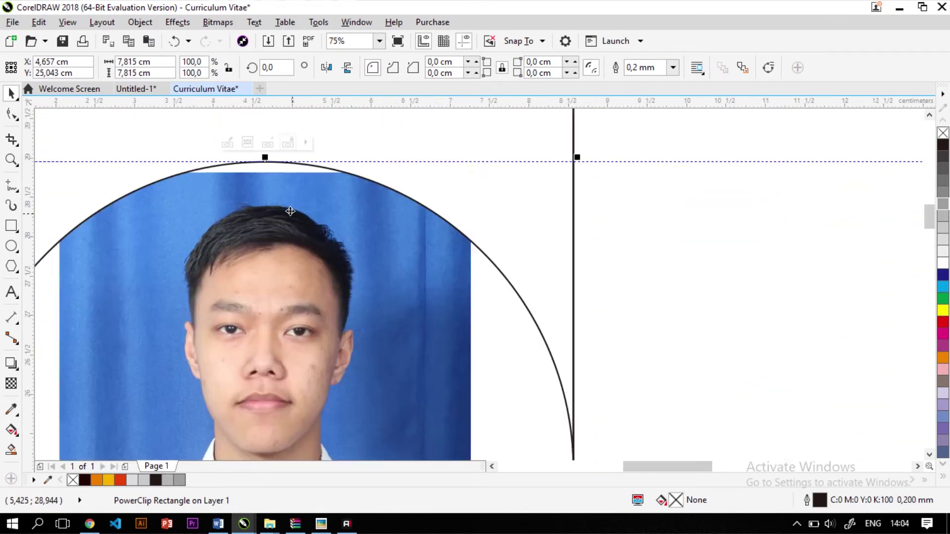
scroll(220, 160, down, 1)
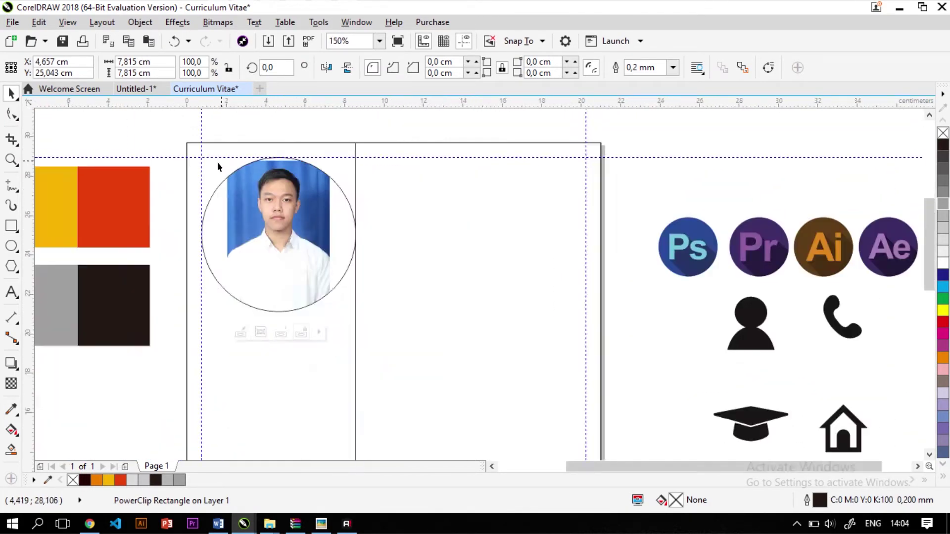
scroll(247, 223, up, 1)
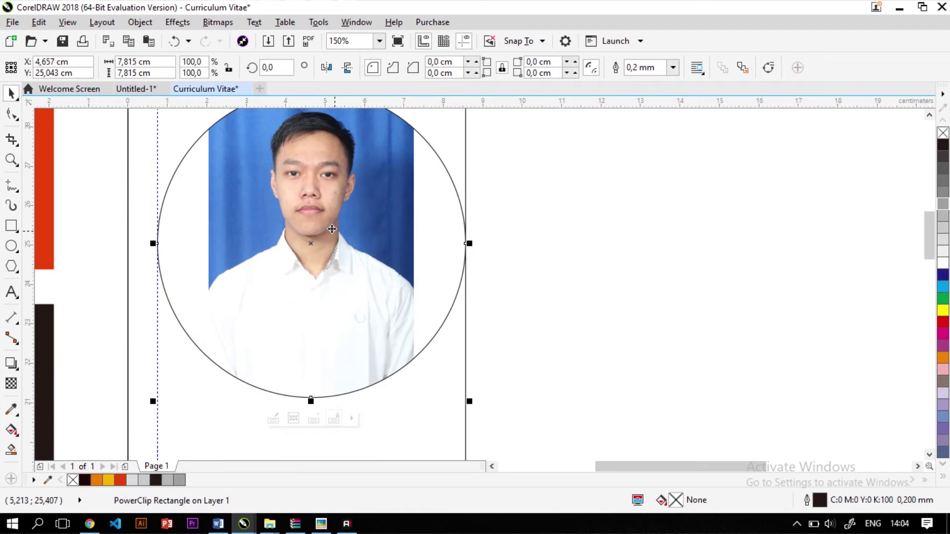
ctrl+click(354, 214)
scroll(260, 255, down, 1)
scroll(277, 228, up, 1)
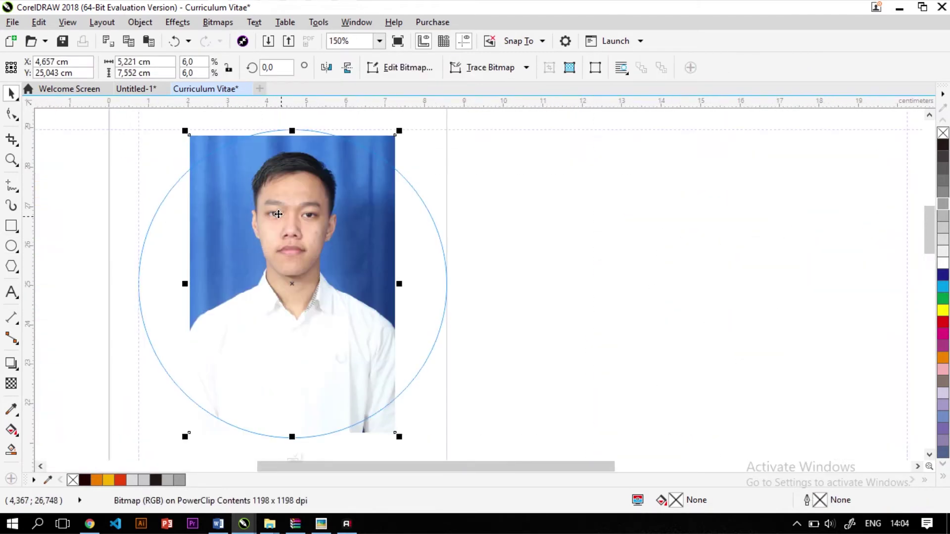
scroll(291, 342, down, 1)
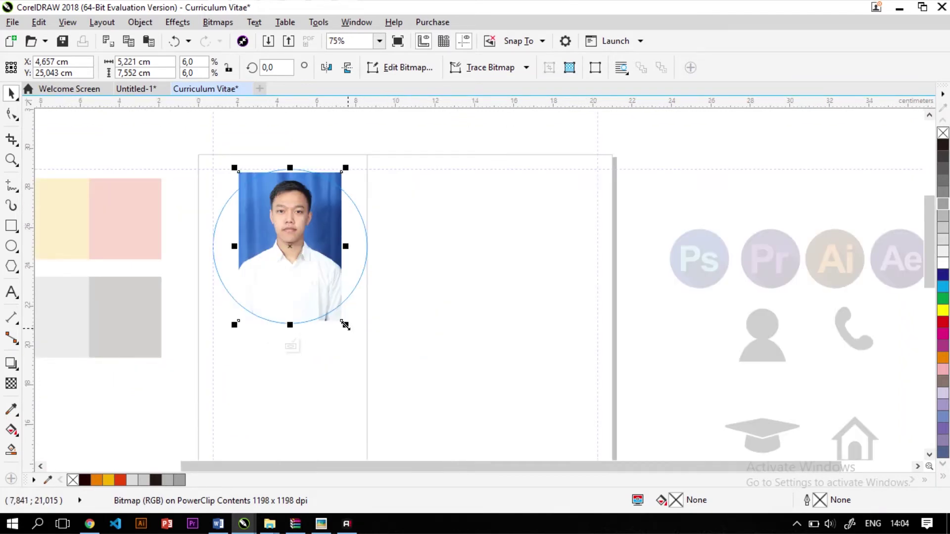
drag(344, 325, 376, 364)
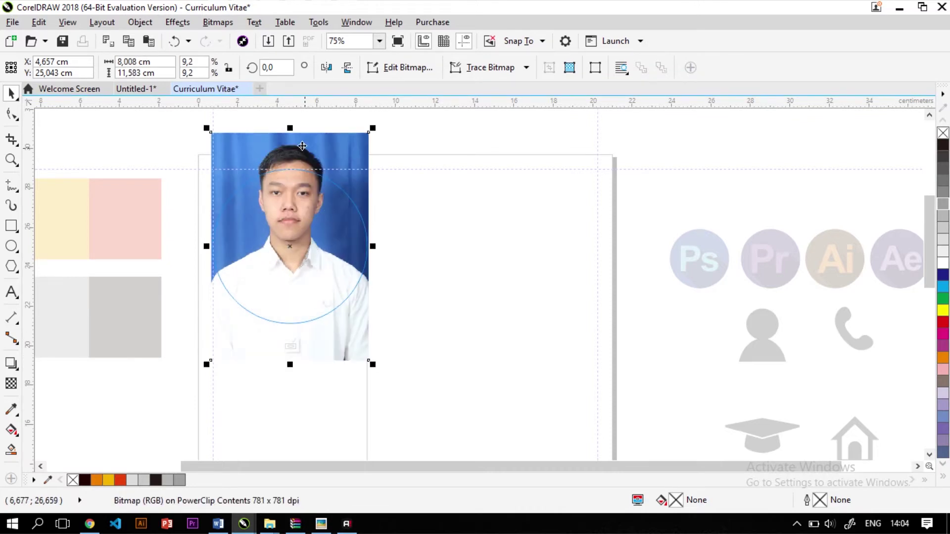
drag(303, 145, 303, 184)
scroll(297, 187, up, 2)
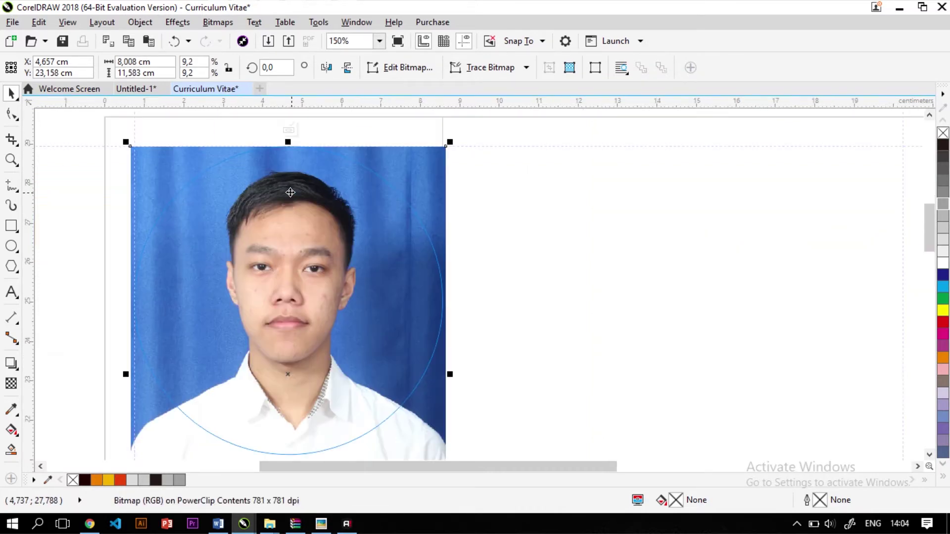
scroll(300, 201, down, 2)
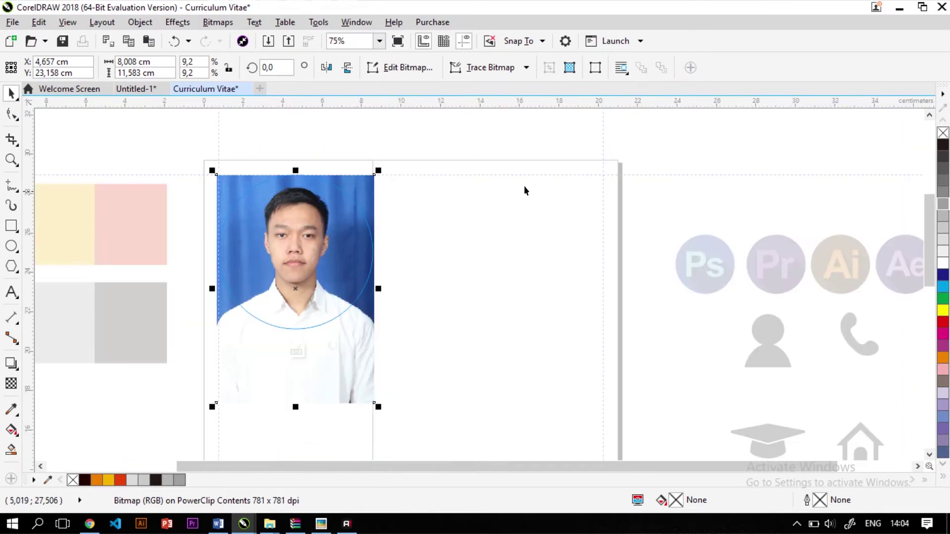
click(314, 139)
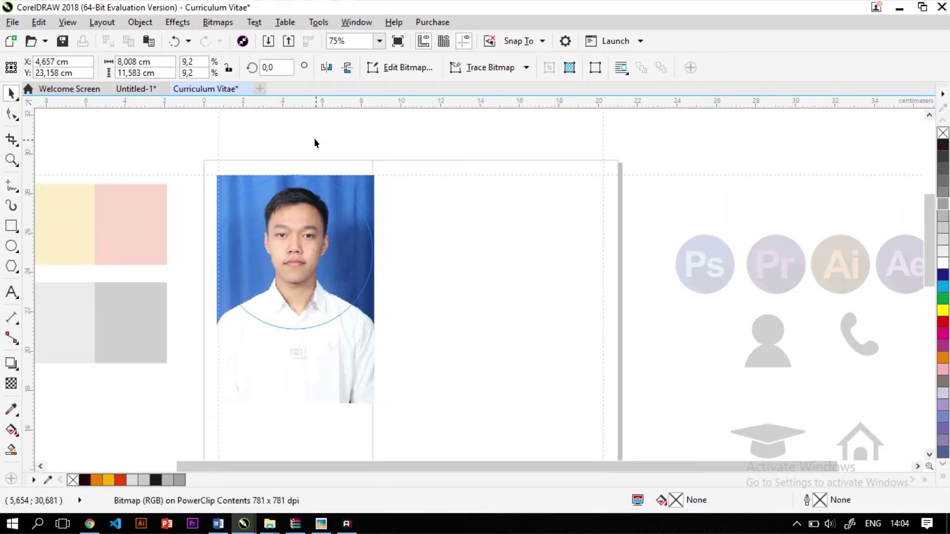
ctrl+click(314, 139)
click(473, 221)
scroll(473, 221, down, 1)
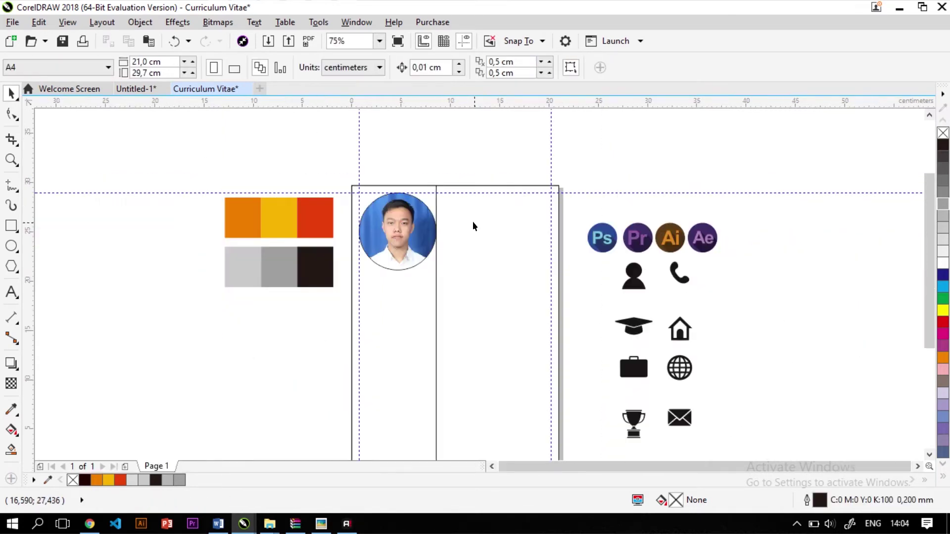
scroll(473, 221, up, 1)
click(420, 248)
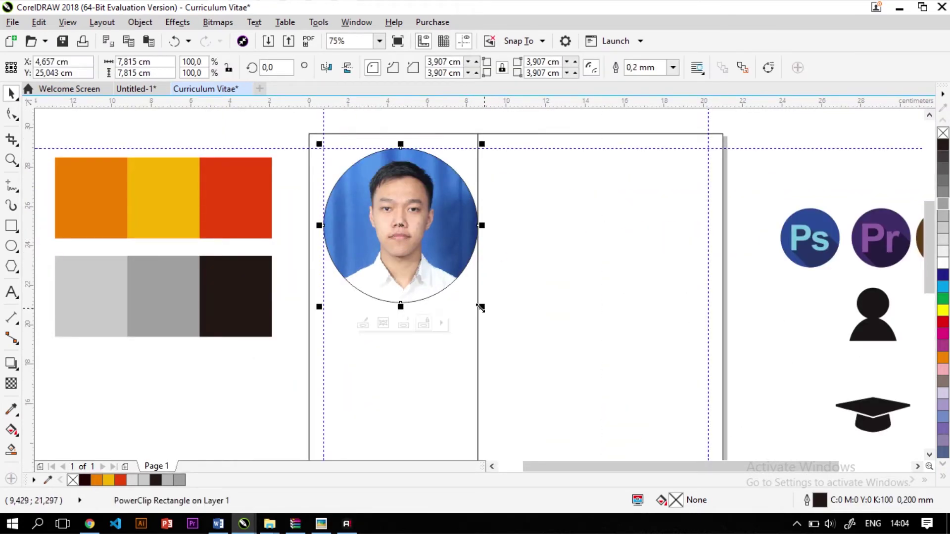
drag(483, 308, 476, 308)
drag(470, 305, 468, 303)
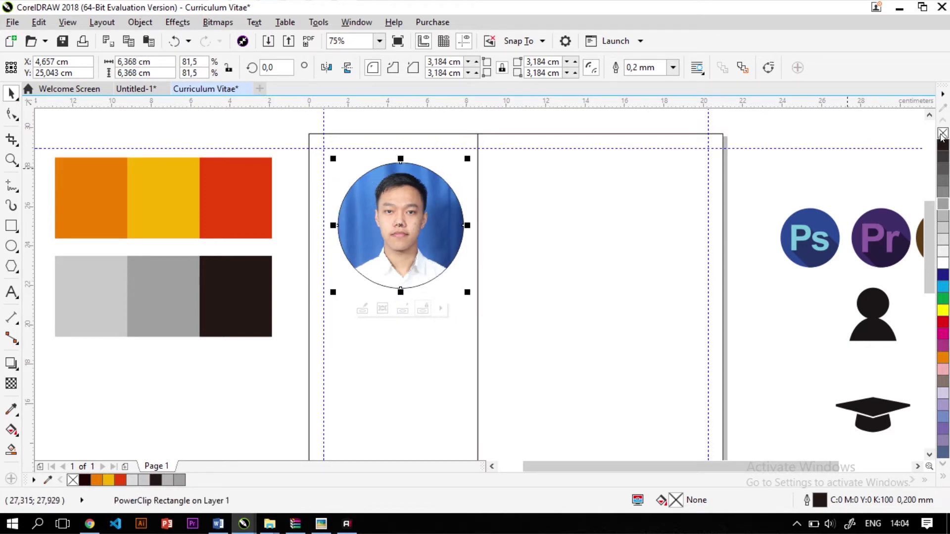
click(812, 155)
scroll(344, 225, down, 2)
scroll(371, 237, up, 2)
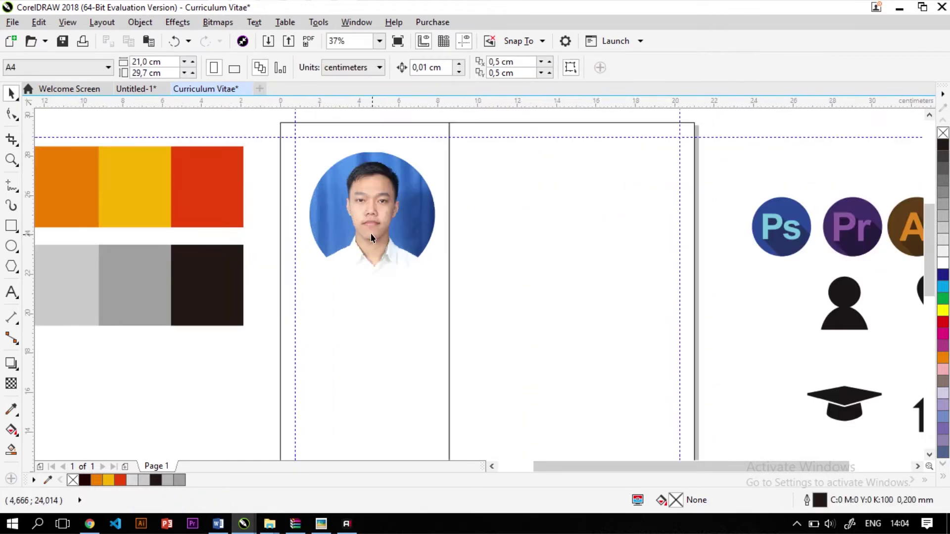
scroll(340, 230, down, 2)
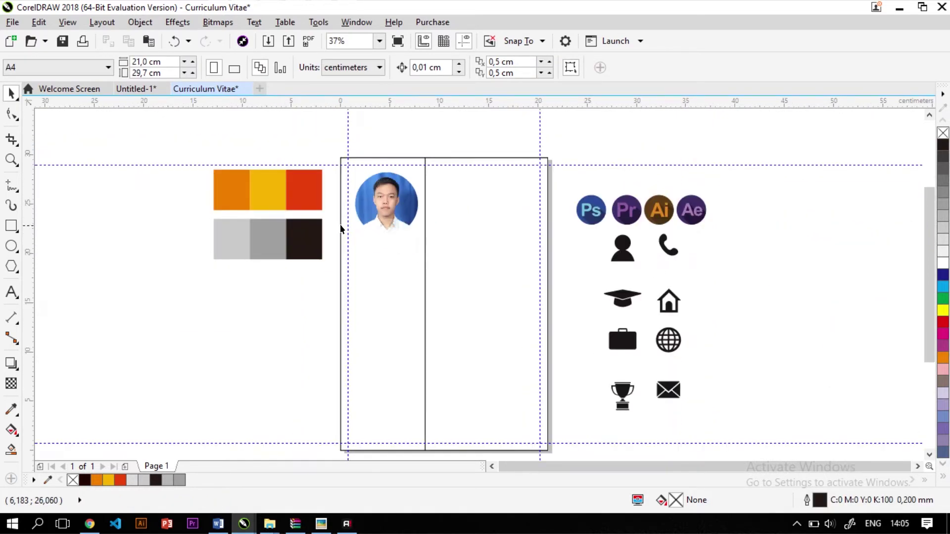
scroll(340, 229, up, 2)
click(447, 307)
Fill the left column with the 30% Black (K30) swatch grey using the Color Eyedropper
scroll(448, 303, down, 2)
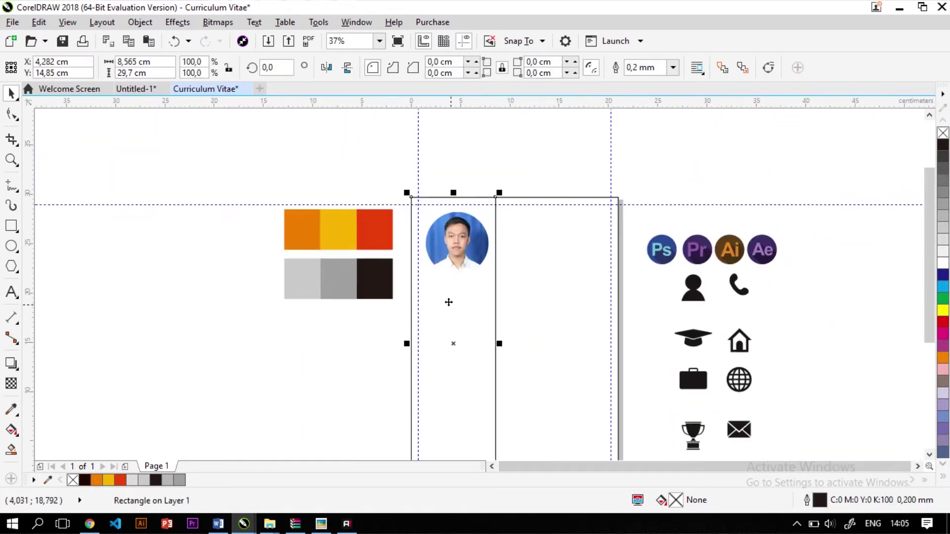
scroll(449, 302, up, 2)
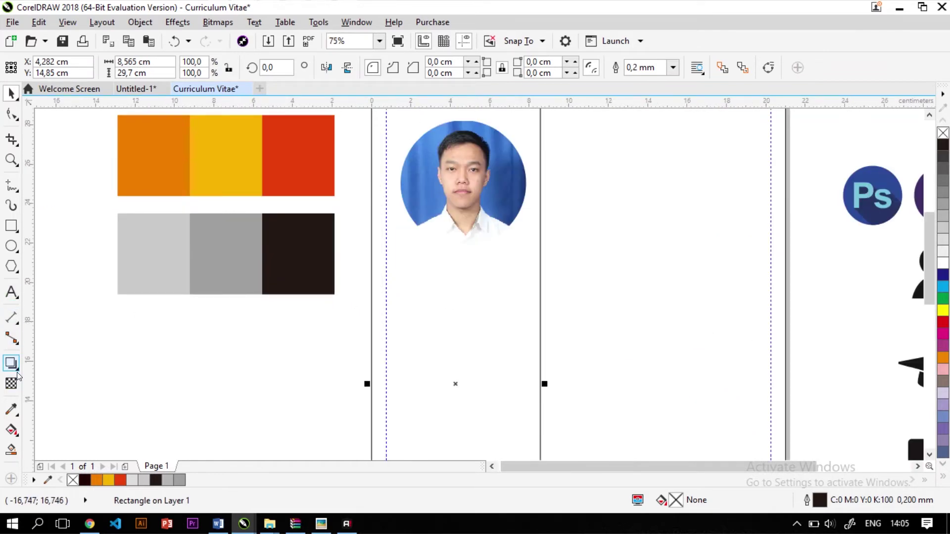
click(17, 412)
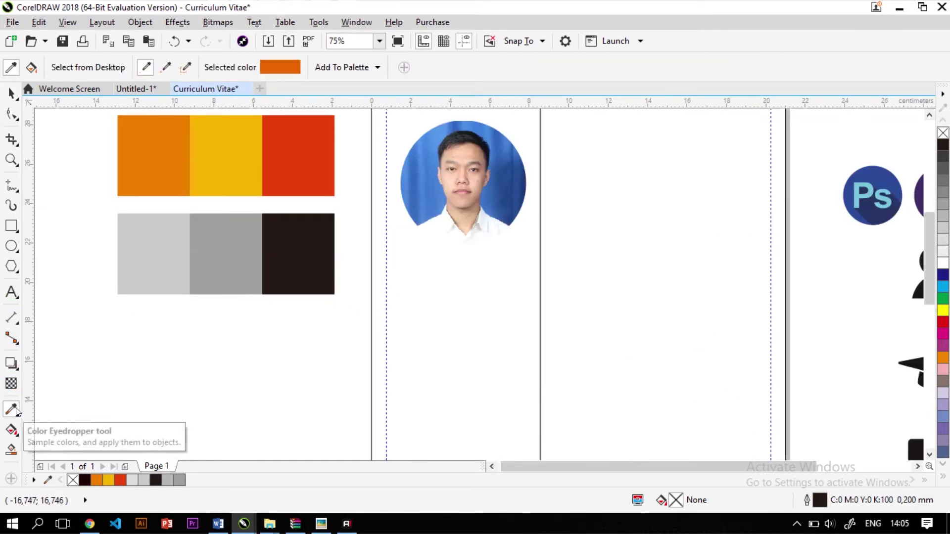
click(164, 234)
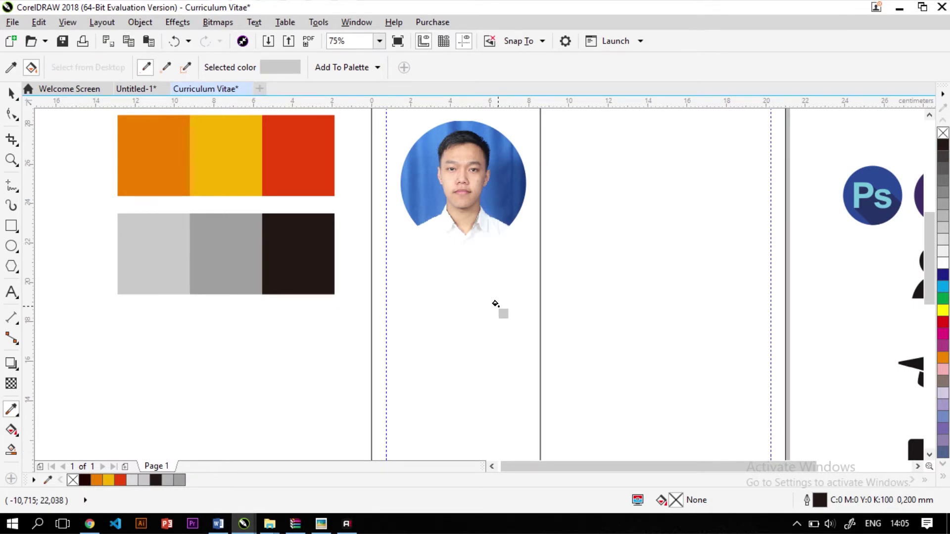
scroll(495, 304, down, 3)
scroll(467, 335, up, 2)
click(445, 296)
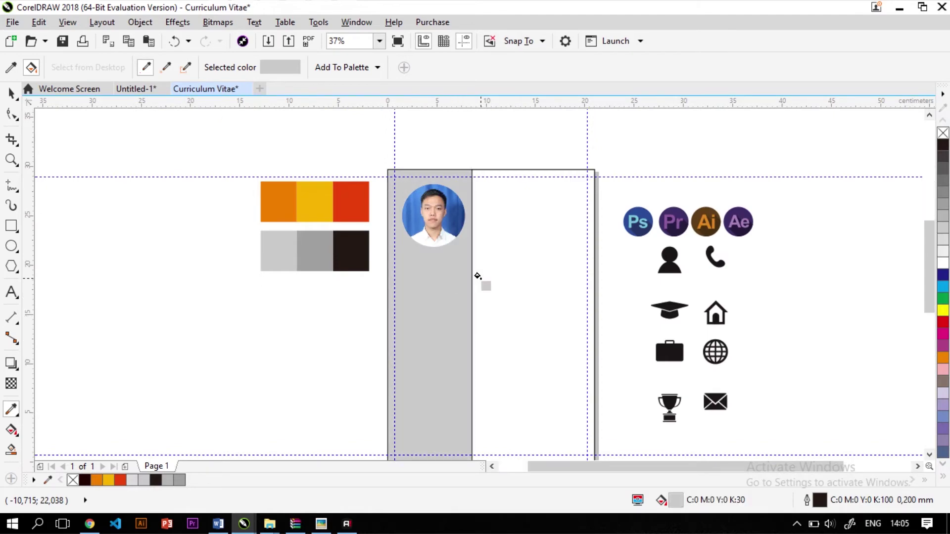
scroll(478, 276, up, 2)
scroll(367, 305, down, 2)
Return to the Pick tool and check the grey left column and the right rectangle
key(space)
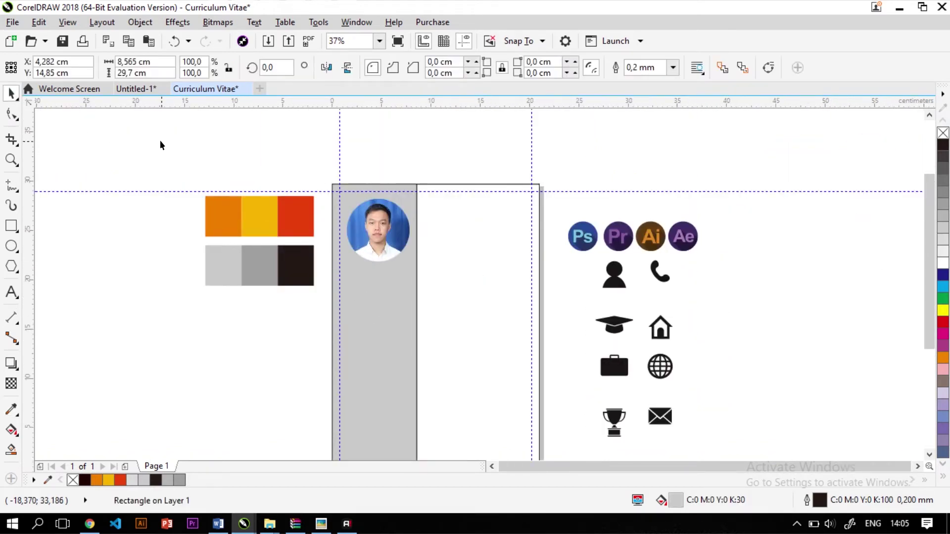
click(407, 328)
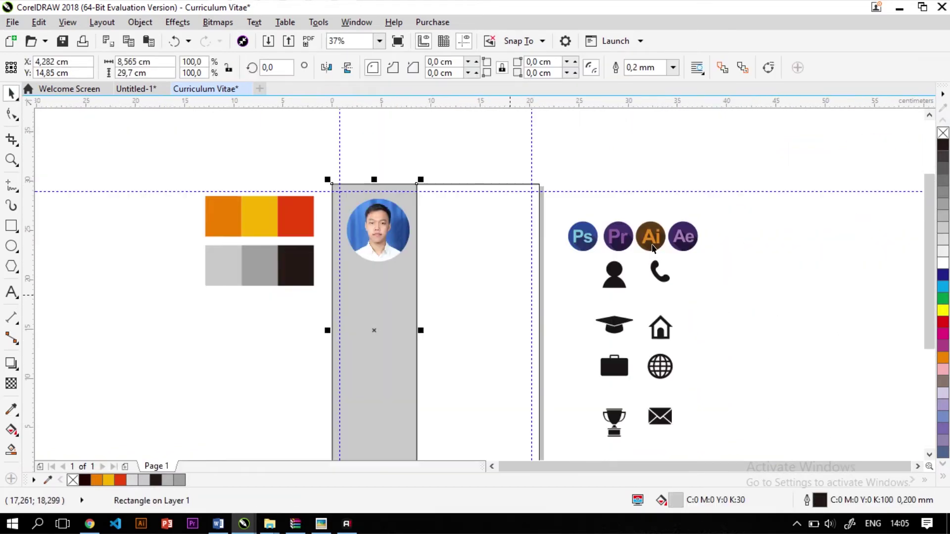
click(501, 242)
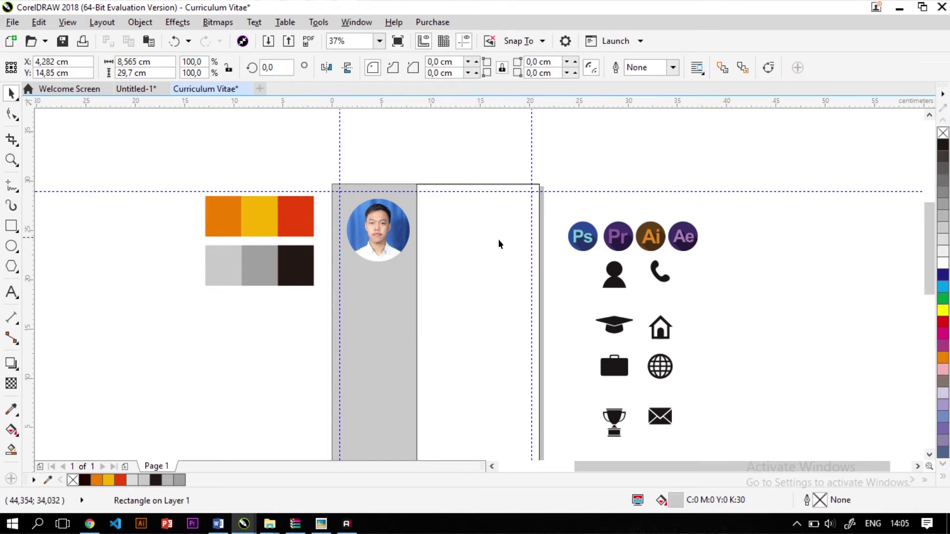
scroll(499, 240, up, 2)
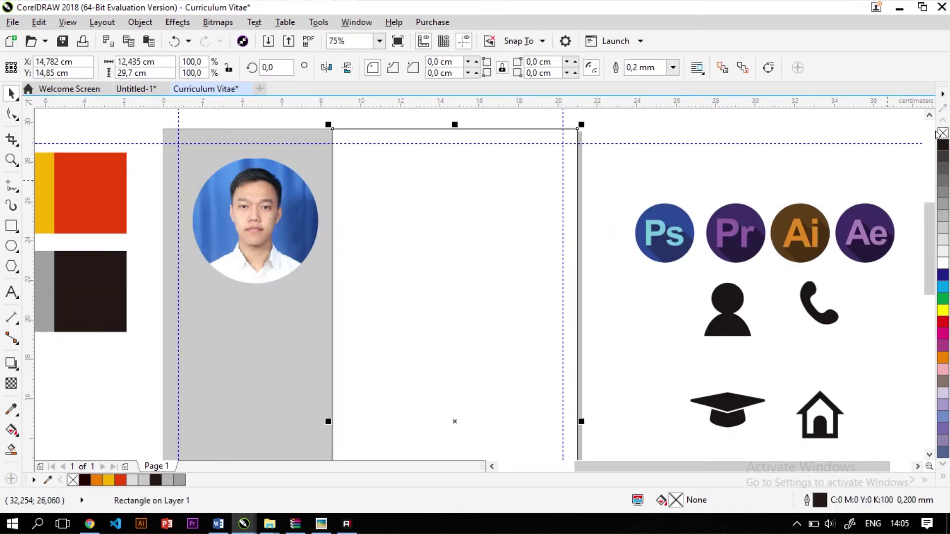
click(735, 126)
scroll(735, 126, down, 2)
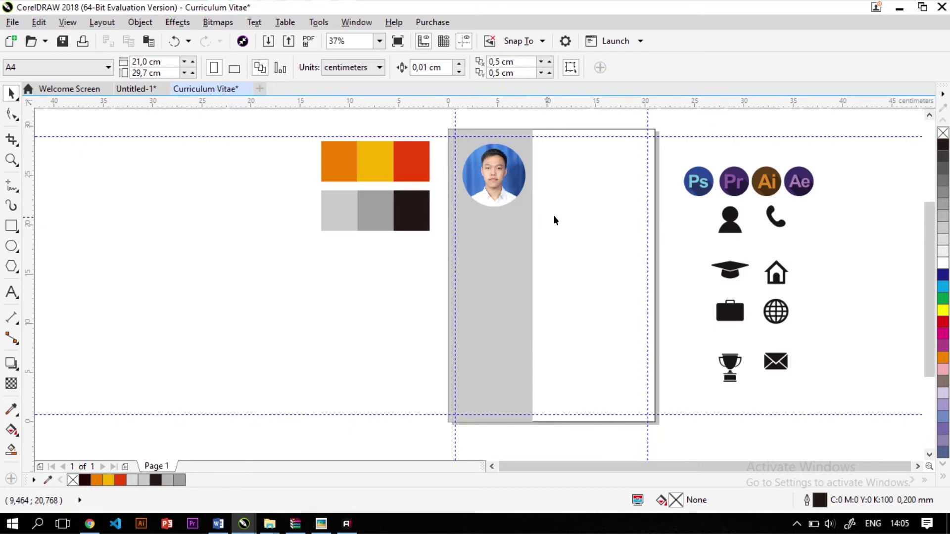
Fill the right rectangle white and remove outlines from all page objects
click(584, 214)
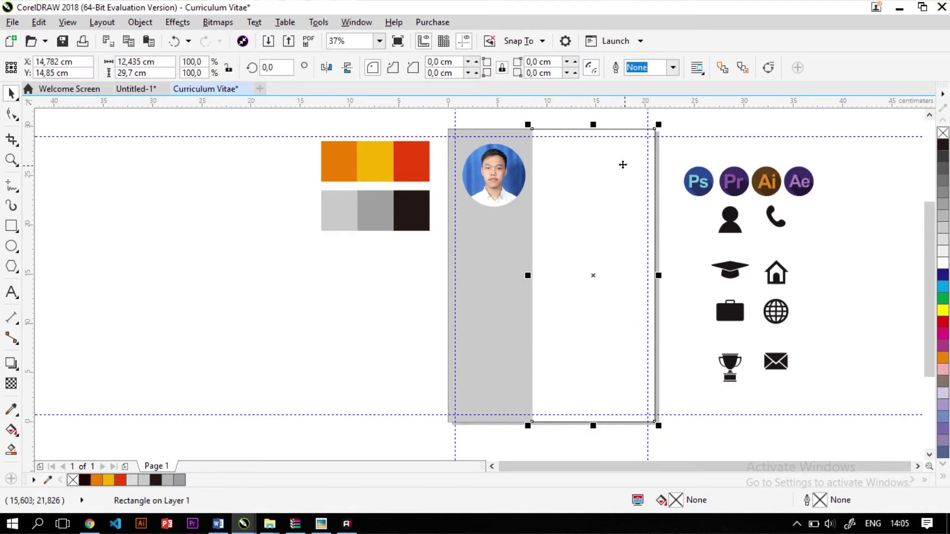
click(942, 264)
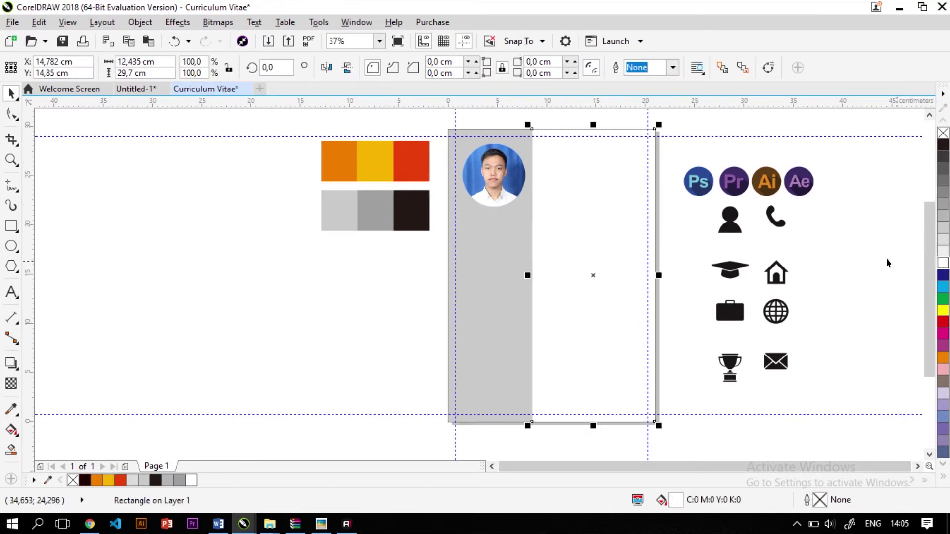
click(734, 132)
drag(630, 320, 693, 435)
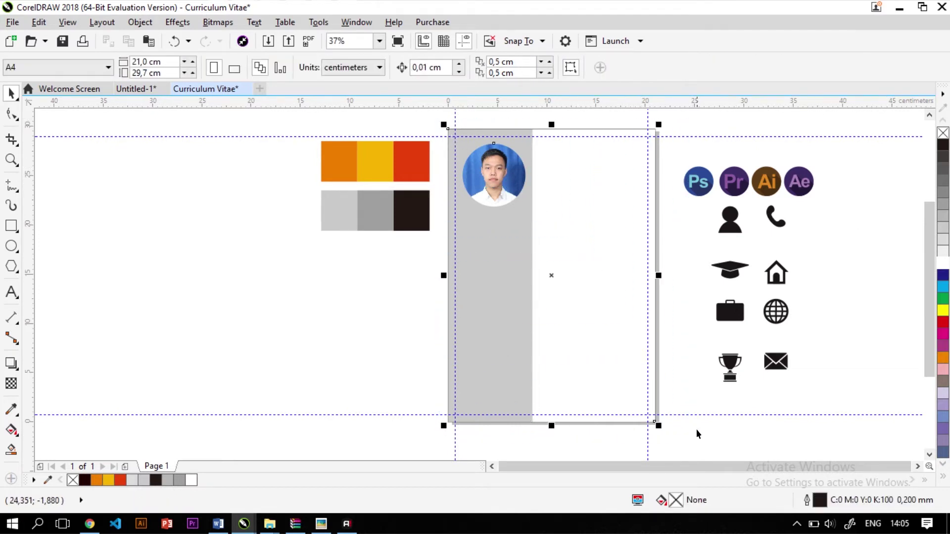
right_click(943, 134)
click(859, 215)
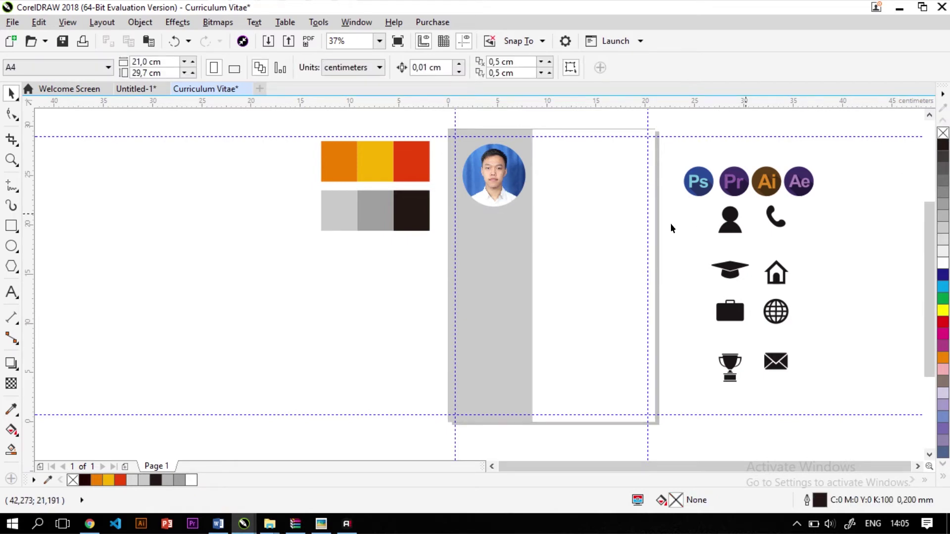
scroll(573, 185, up, 2)
scroll(307, 242, down, 2)
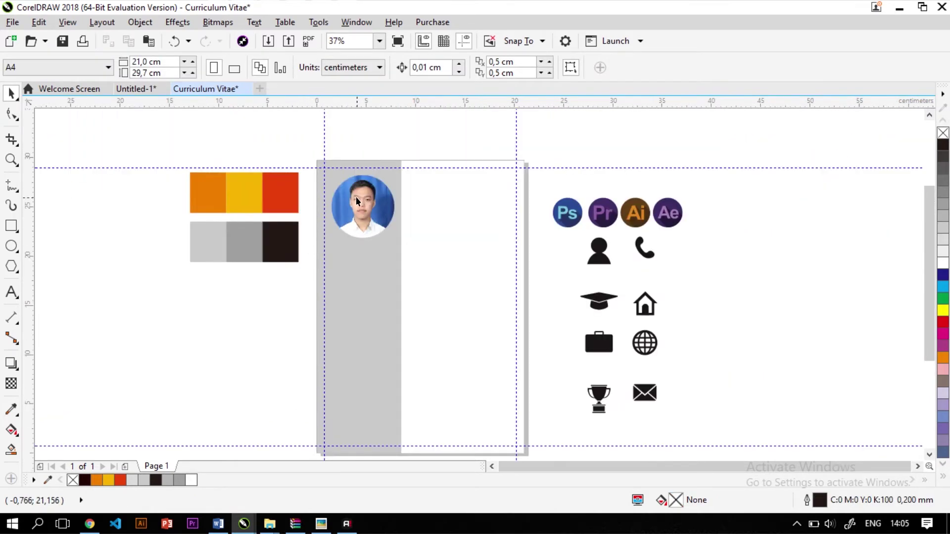
scroll(355, 197, up, 2)
scroll(358, 197, up, 2)
scroll(268, 234, down, 2)
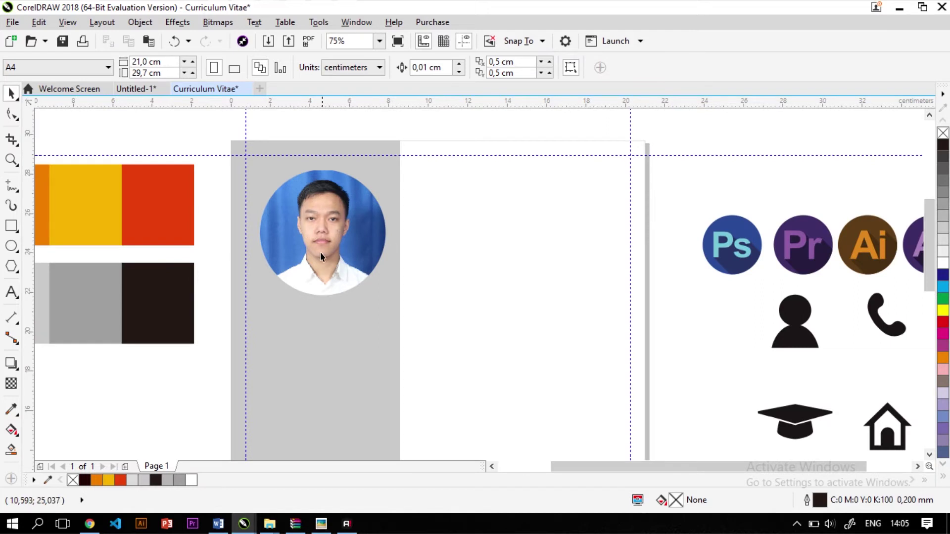
Type the person's name as 24 pt Arial text below the round portrait
click(10, 291)
scroll(276, 318, up, 2)
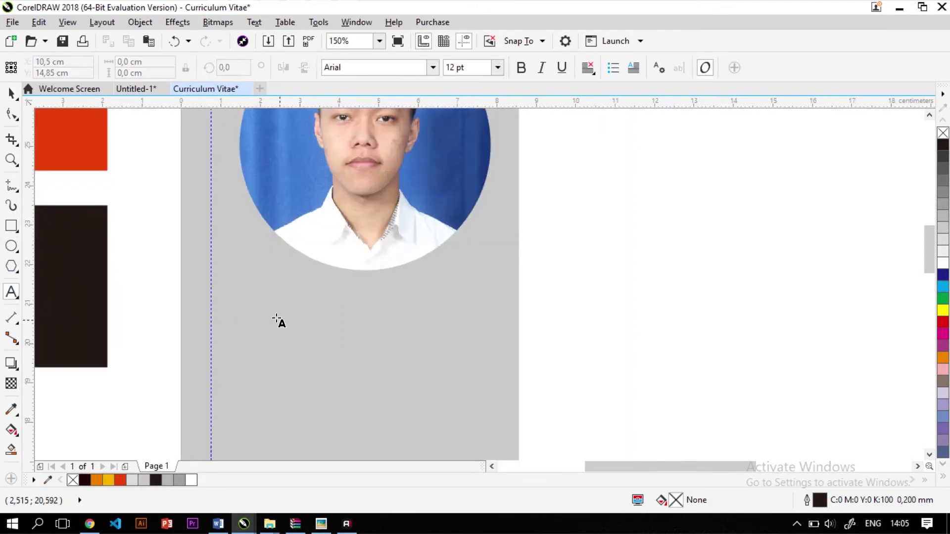
click(225, 302)
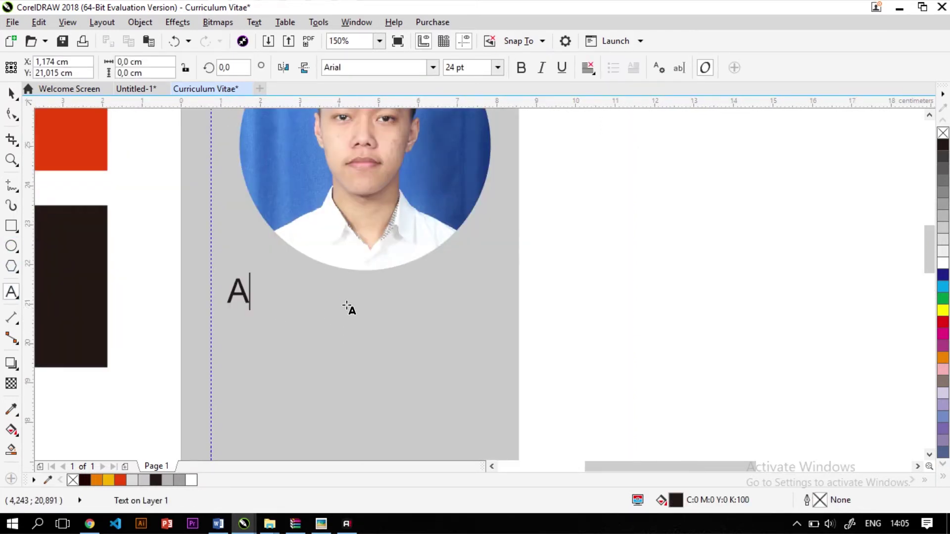
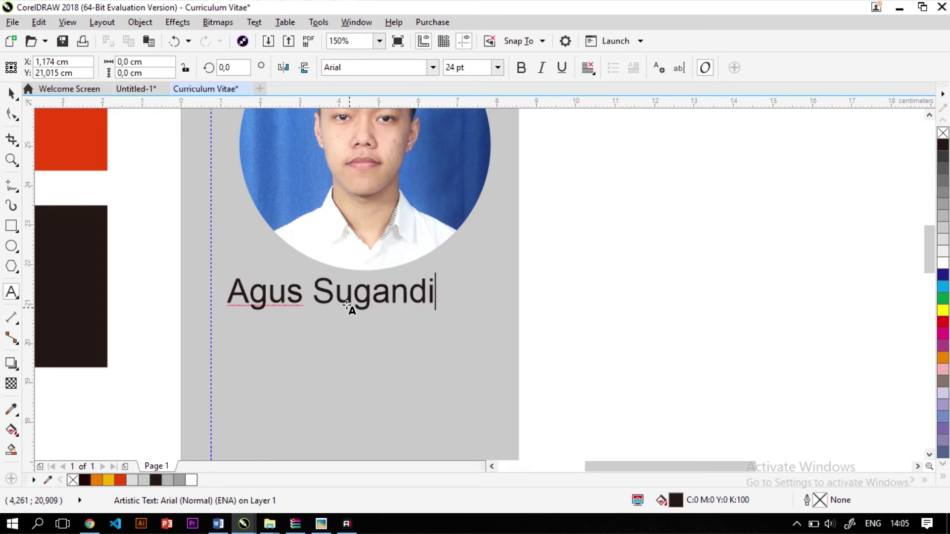
key(ctrl+a)
Change the 24 pt name text's font to Montserrat ExtraBold
scroll(376, 277, down, 3)
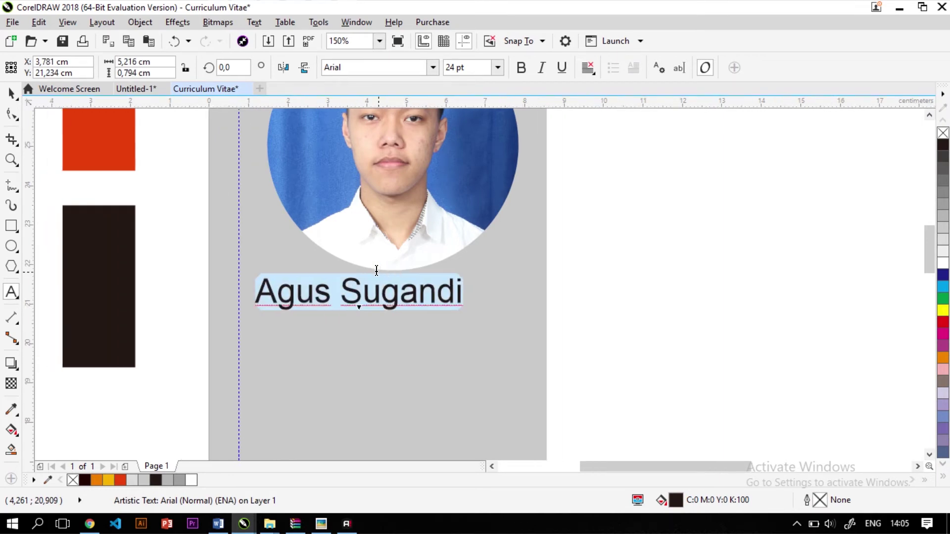
scroll(250, 264, up, 2)
scroll(484, 278, up, 2)
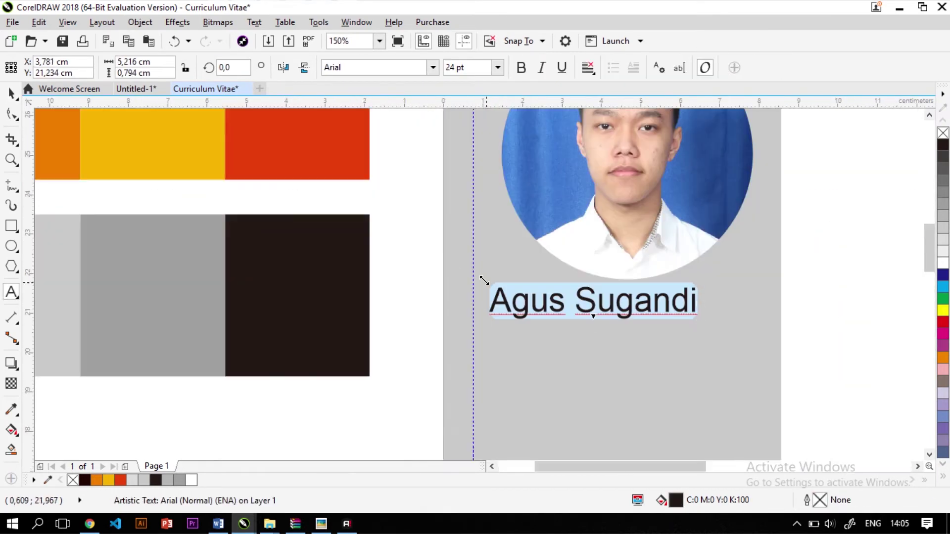
scroll(726, 258, down, 2)
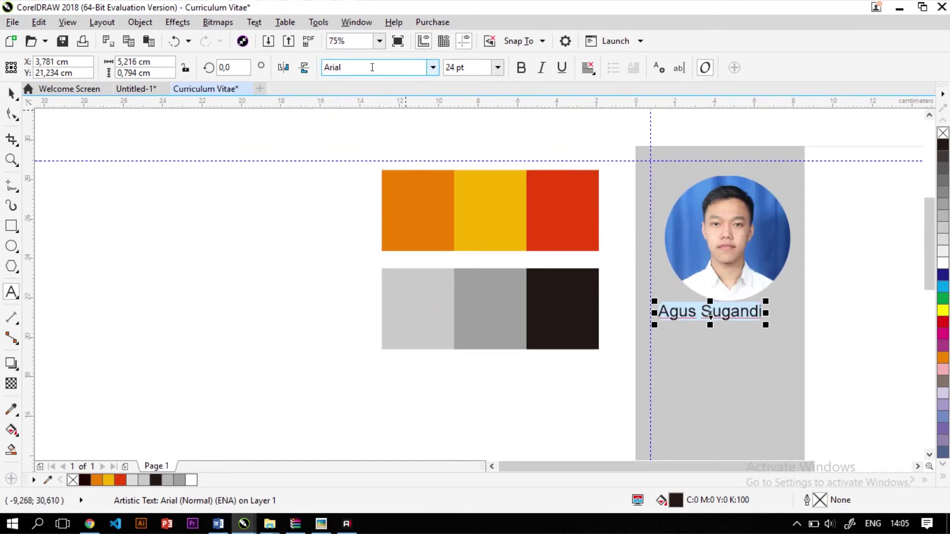
text(Mongolian Baiti)
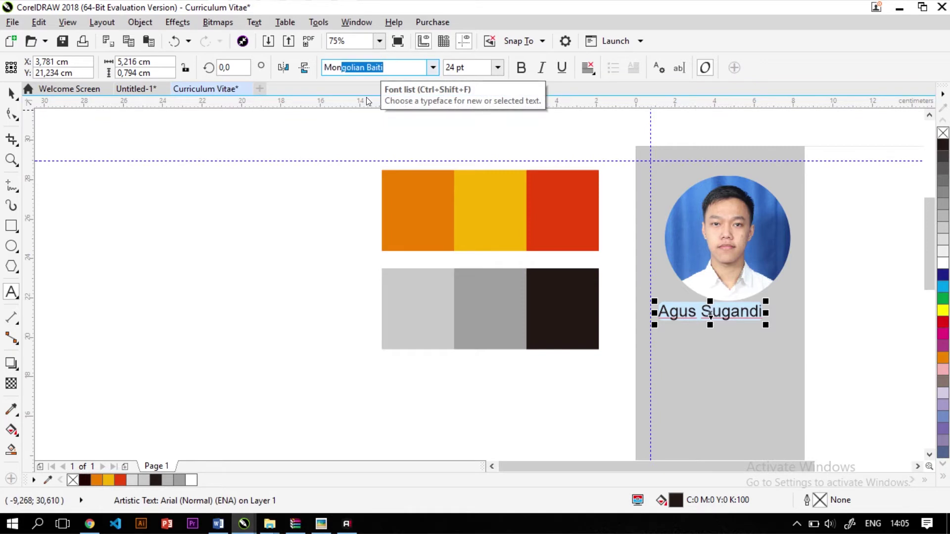
click(434, 67)
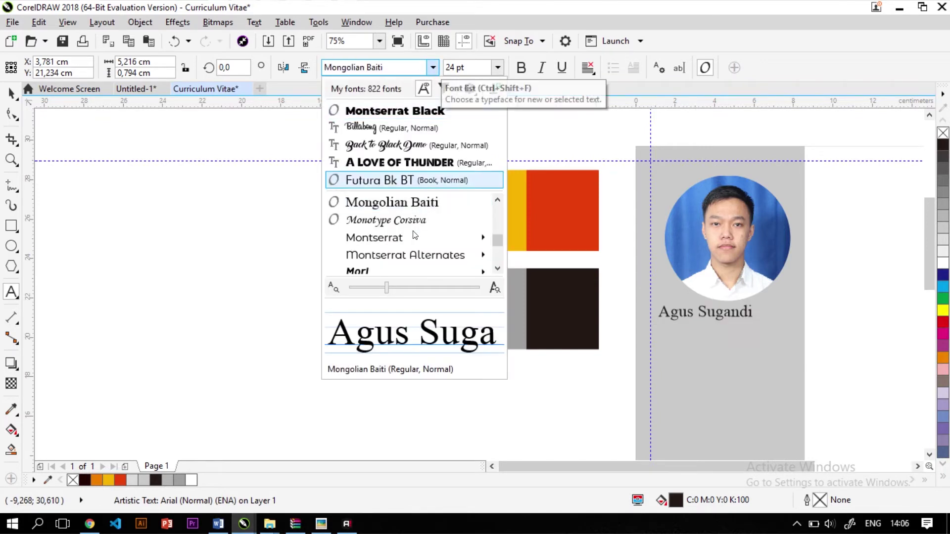
scroll(415, 252, down, 1)
scroll(423, 247, up, 4)
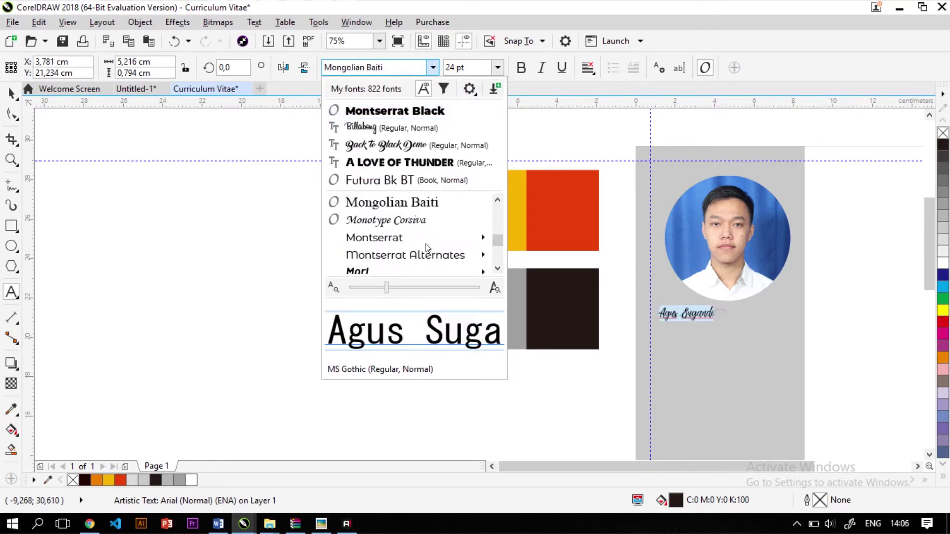
scroll(427, 244, down, 3)
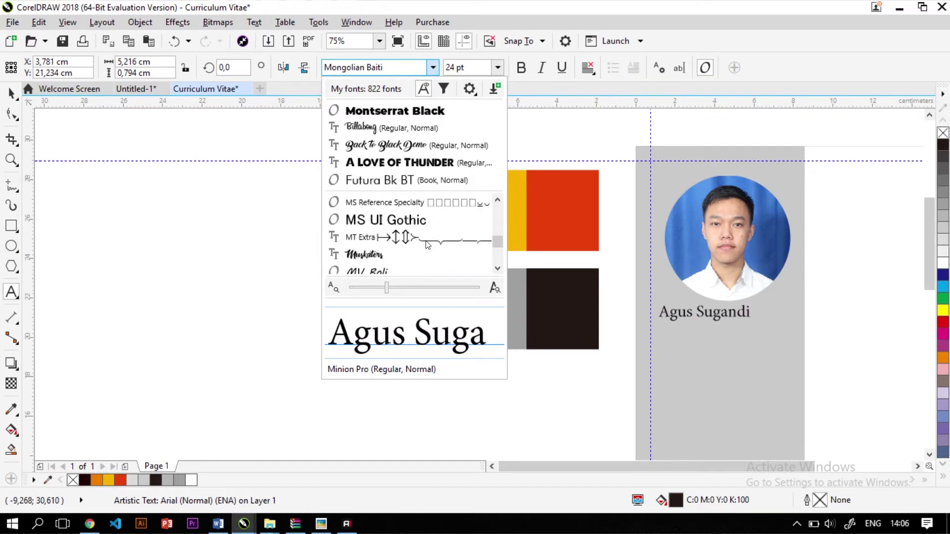
scroll(428, 245, up, 3)
scroll(427, 244, up, 2)
scroll(427, 244, down, 4)
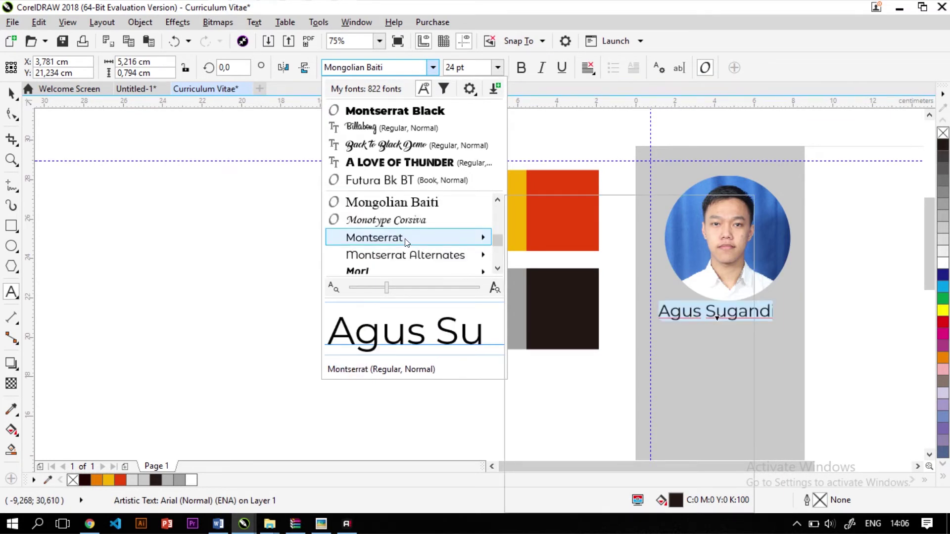
mouse_move(405, 241)
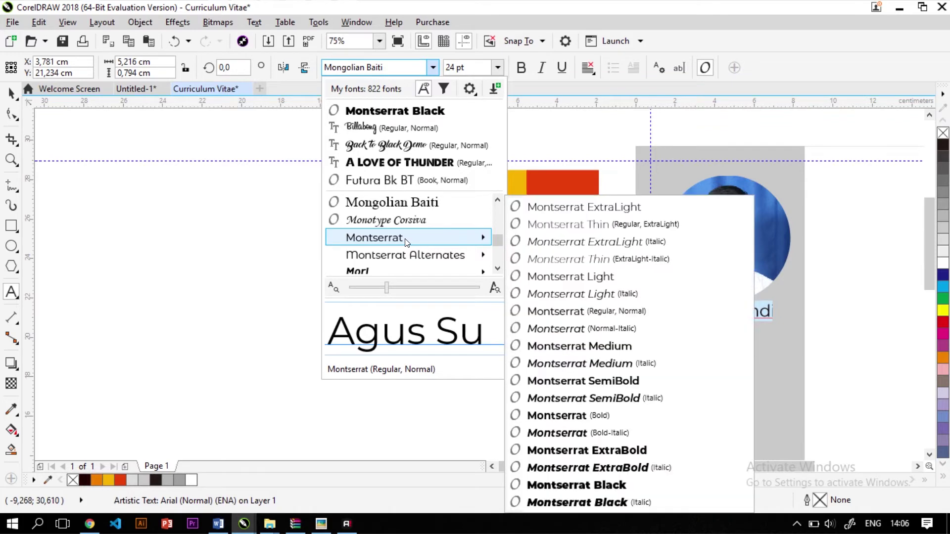
click(622, 452)
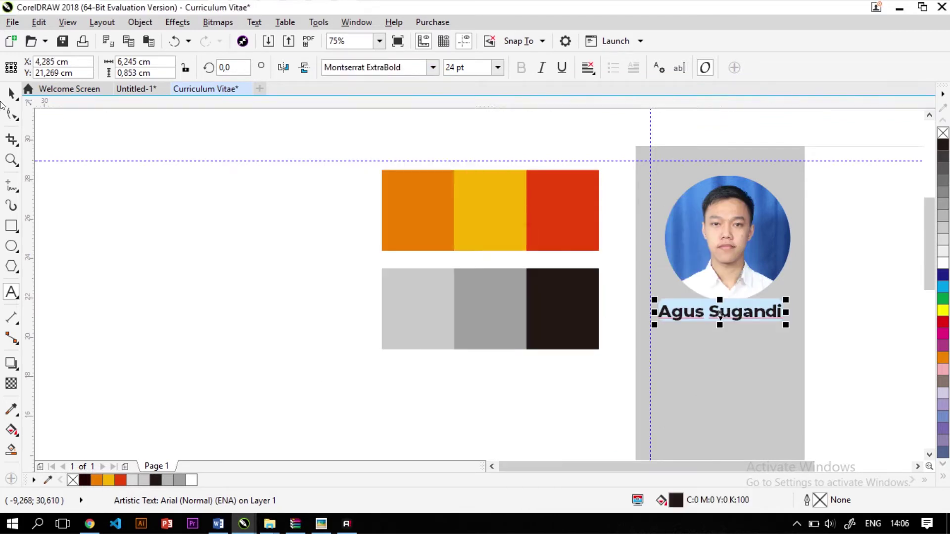
key(ctrl+space)
click(176, 296)
scroll(471, 286, right, 5)
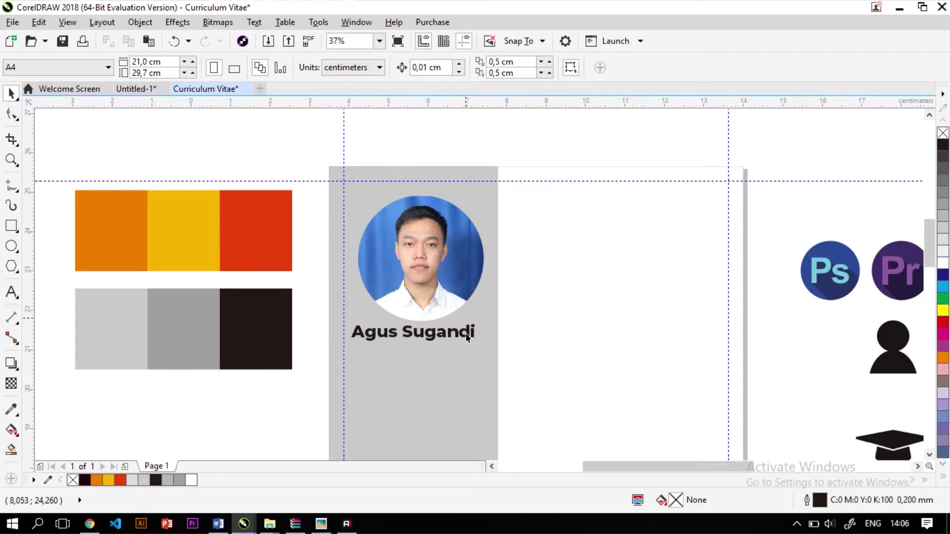
scroll(466, 321, up, 2)
scroll(467, 339, down, 2)
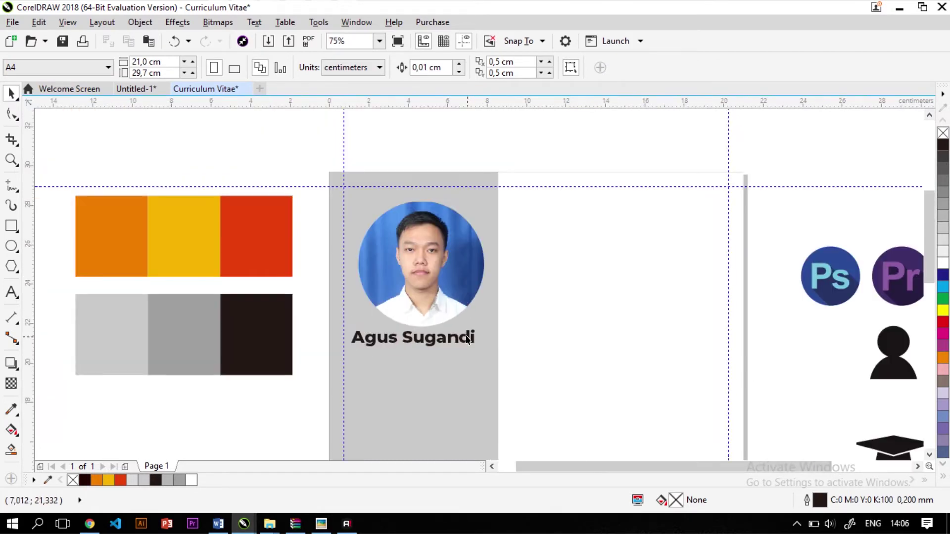
scroll(467, 336, up, 2)
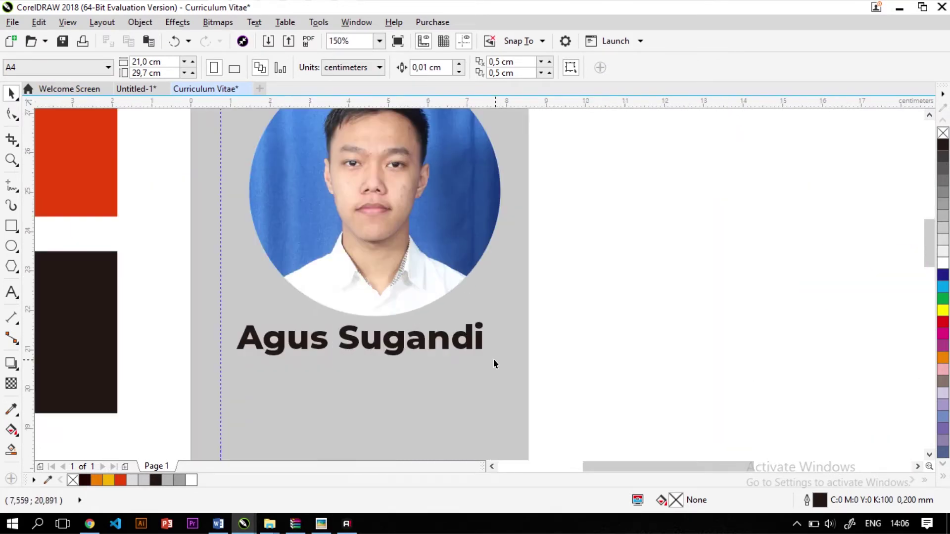
Centre-align the name with the round portrait and shift it to Y 20,864 cm
click(444, 340)
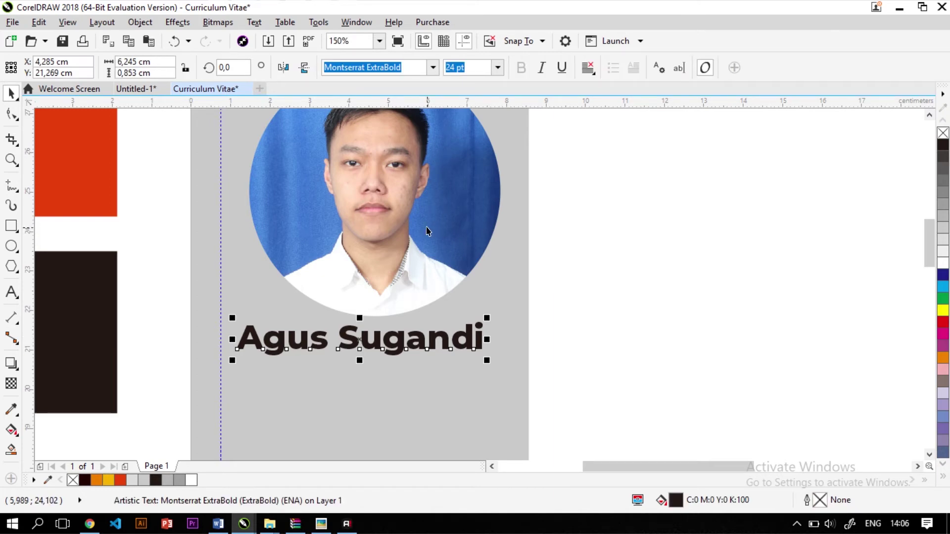
shift+click(386, 194)
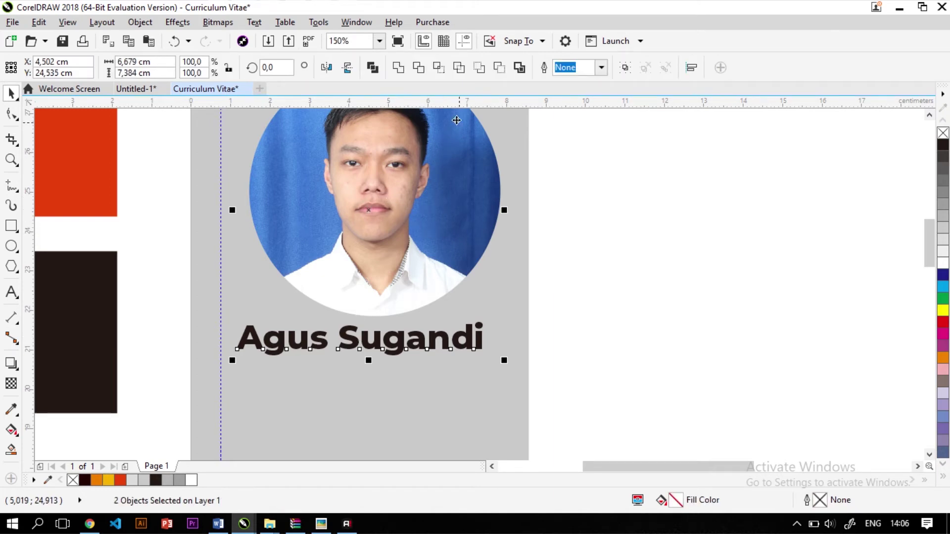
key(c)
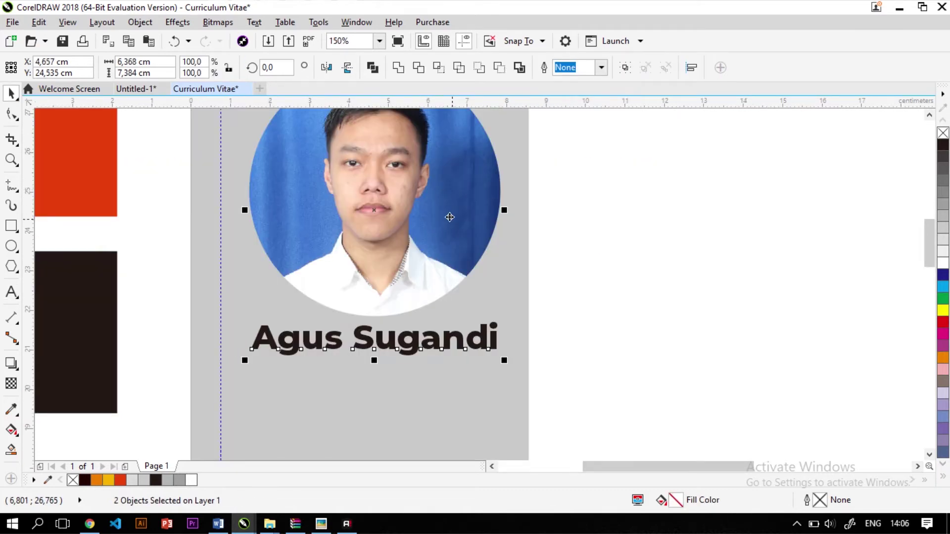
scroll(448, 215, down, 2)
click(269, 364)
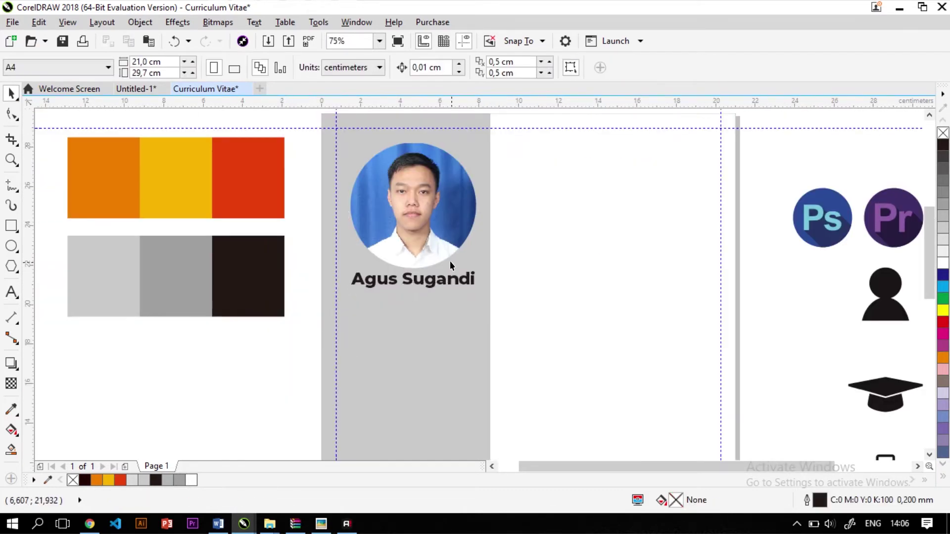
scroll(426, 190, up, 2)
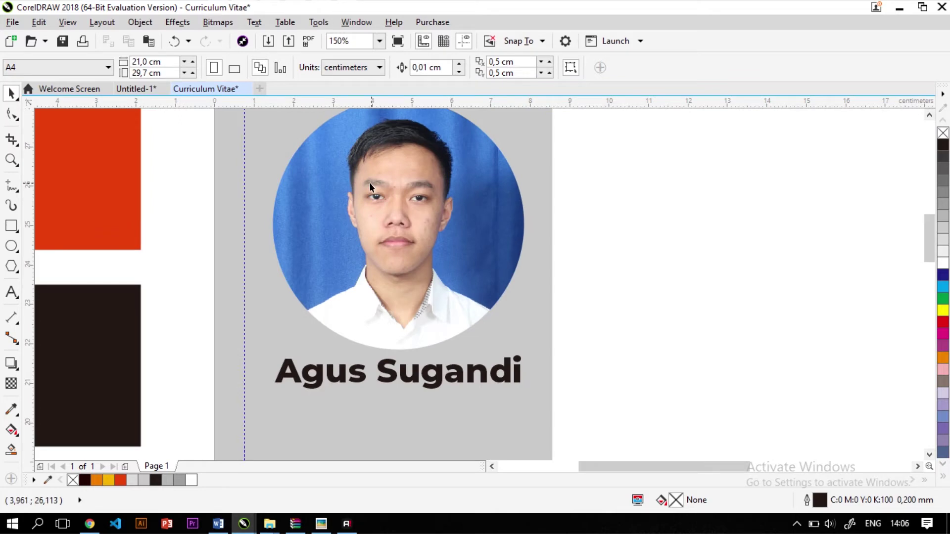
click(439, 380)
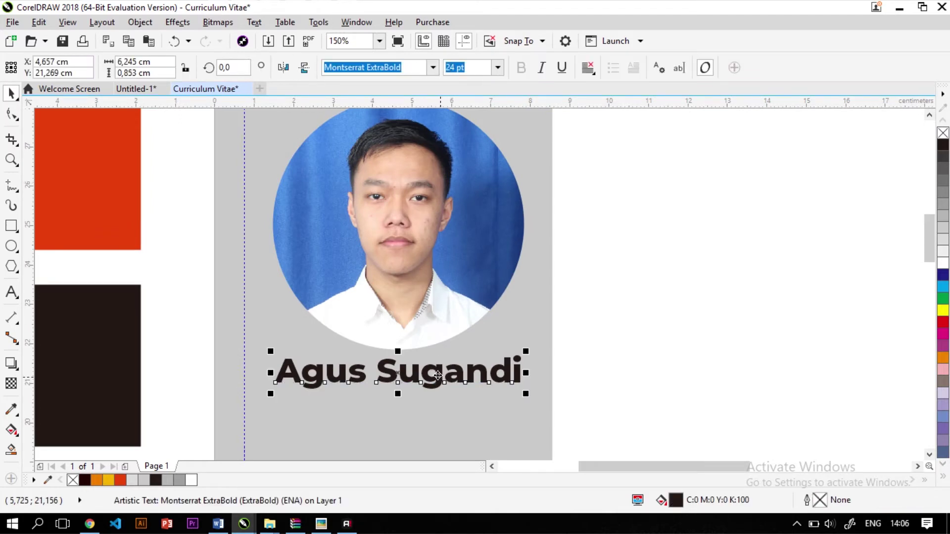
drag(439, 379, 441, 395)
scroll(436, 389, down, 2)
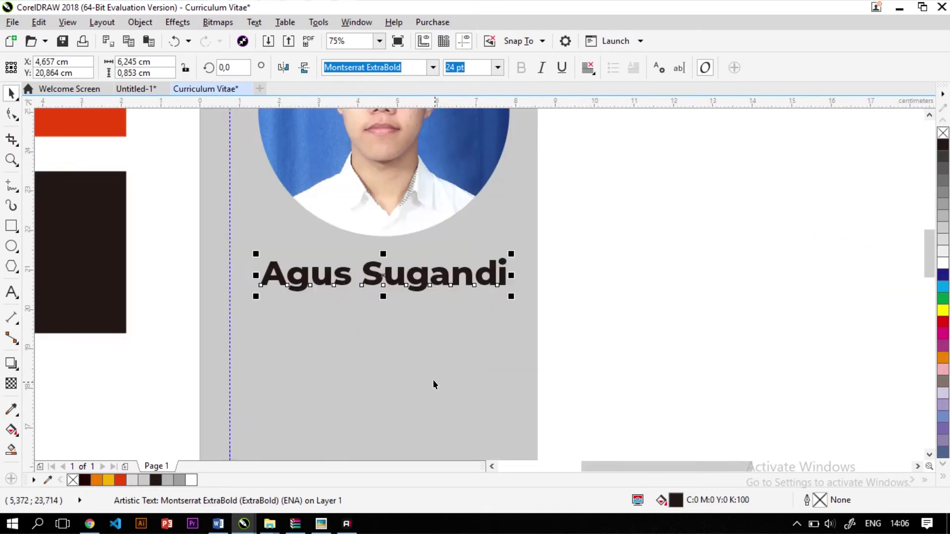
scroll(425, 283, up, 2)
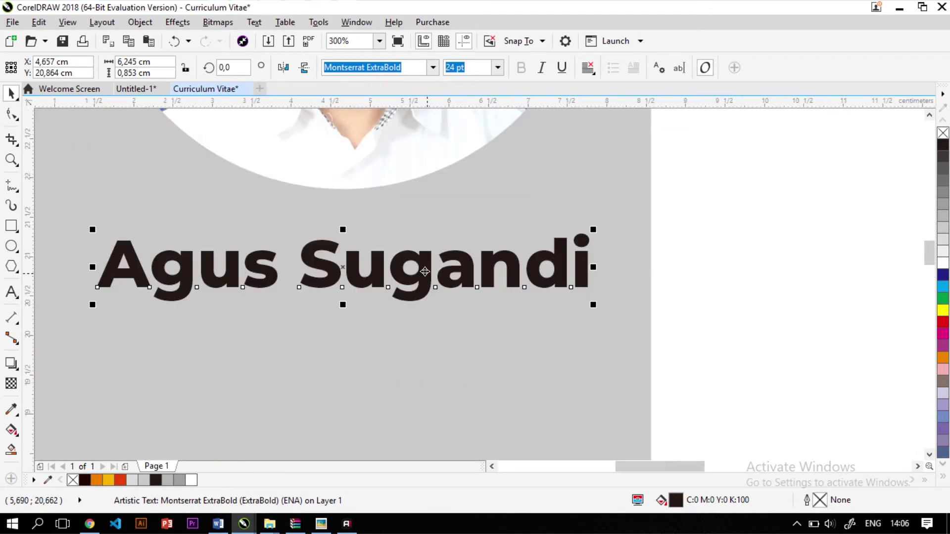
Duplicate the name below itself and retype the copy as 'Graphic Designer'
drag(425, 267, 438, 328)
double_click(438, 328)
key(ctrl+a)
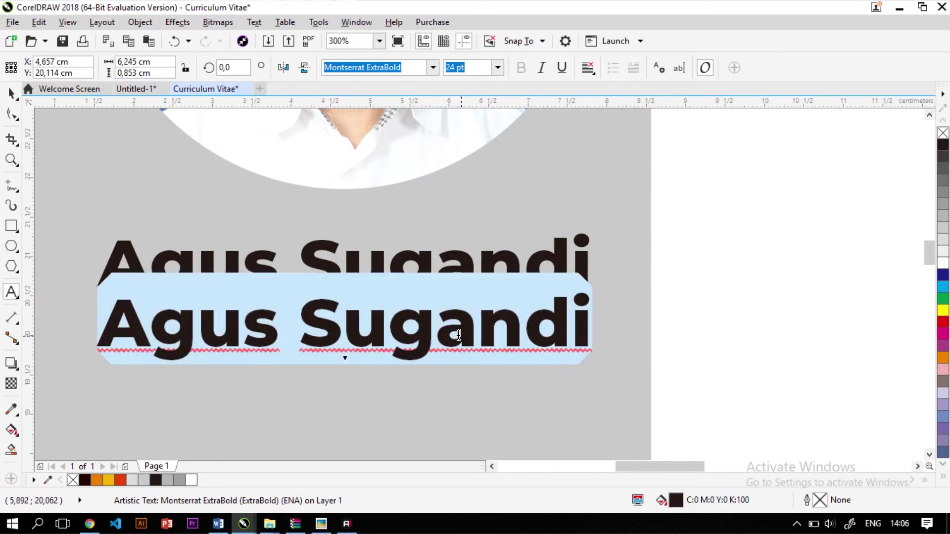
text(Graphic)
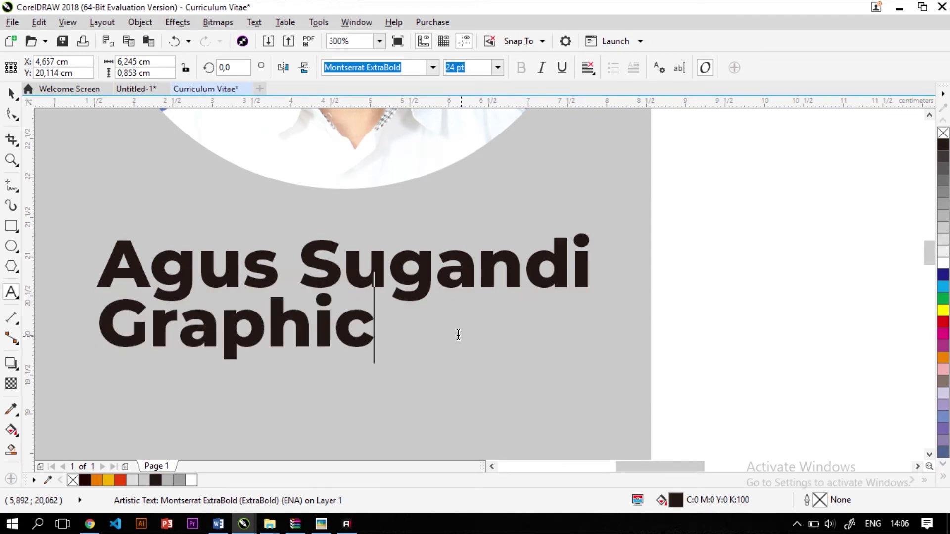
text( Designer)
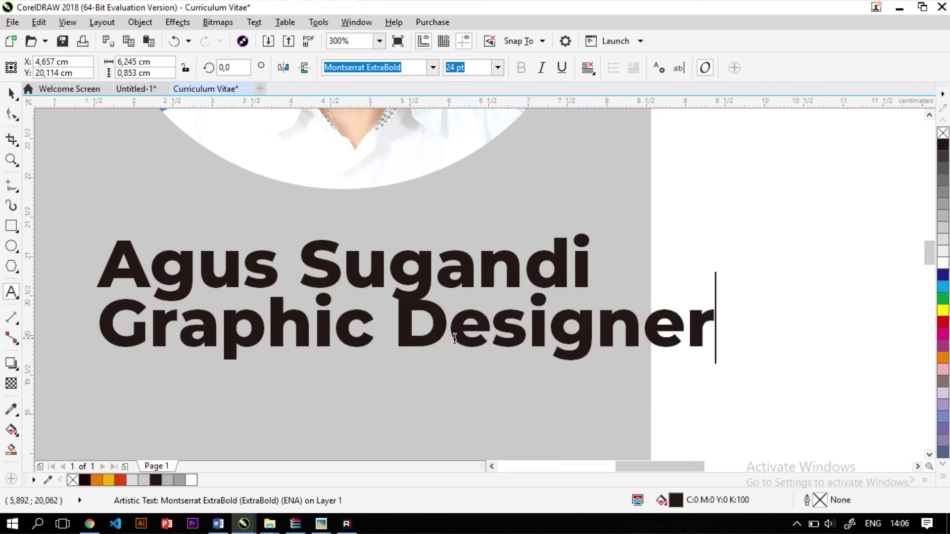
key(Escape)
click(12, 92)
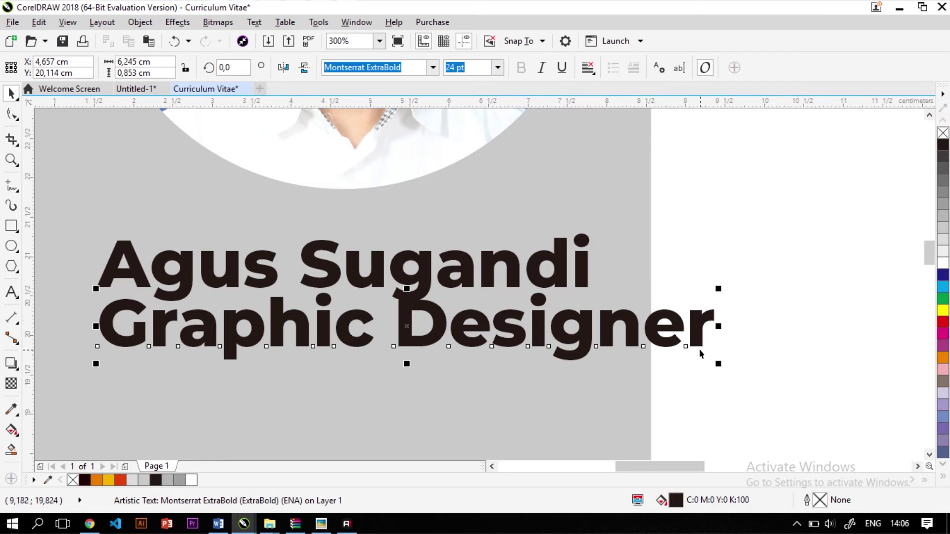
Shrink the subtitle to 16,017 pt, centre it under the name, and colour it grey K80
drag(718, 363, 619, 365)
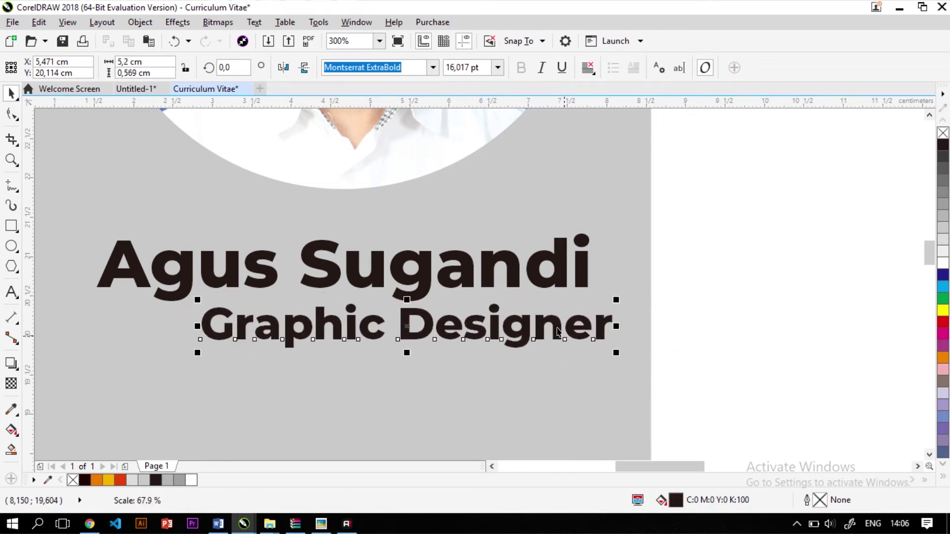
shift+click(514, 273)
key(c)
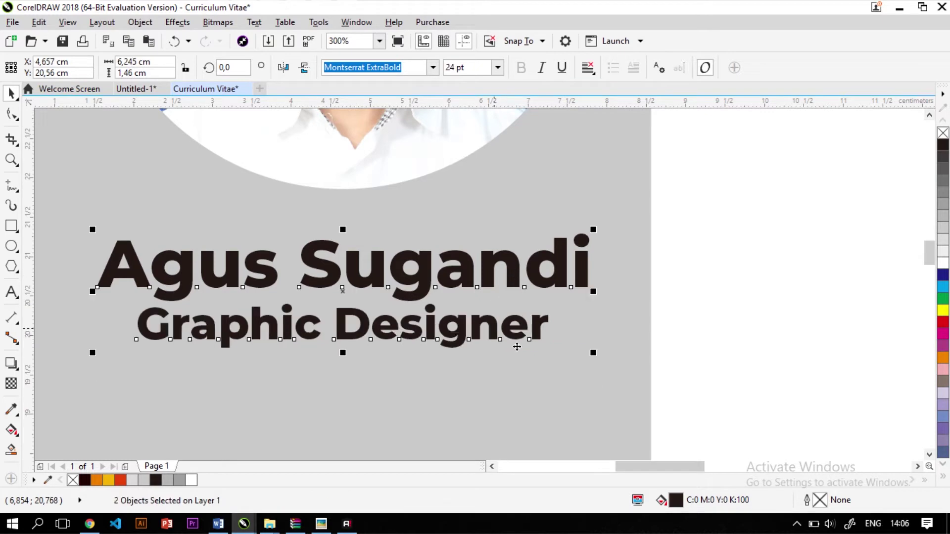
click(516, 344)
click(538, 333)
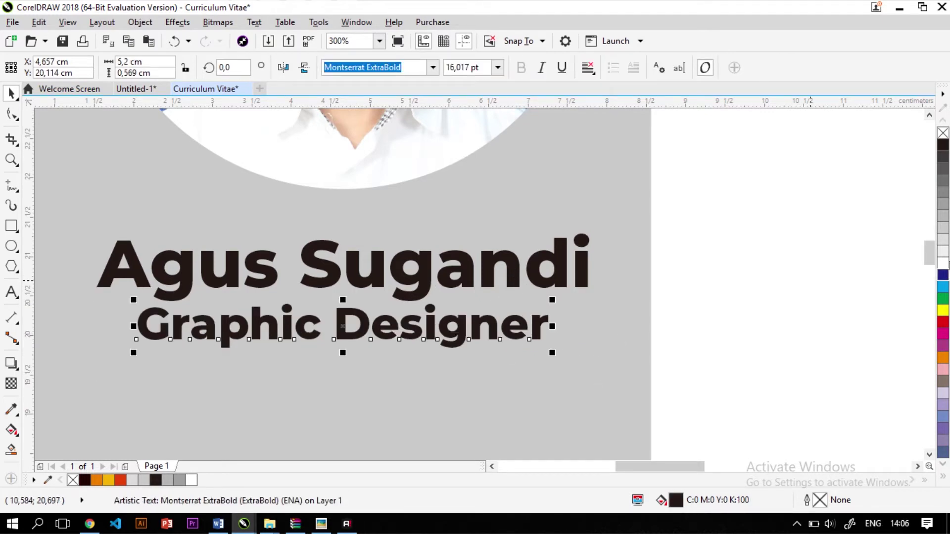
click(944, 216)
click(944, 193)
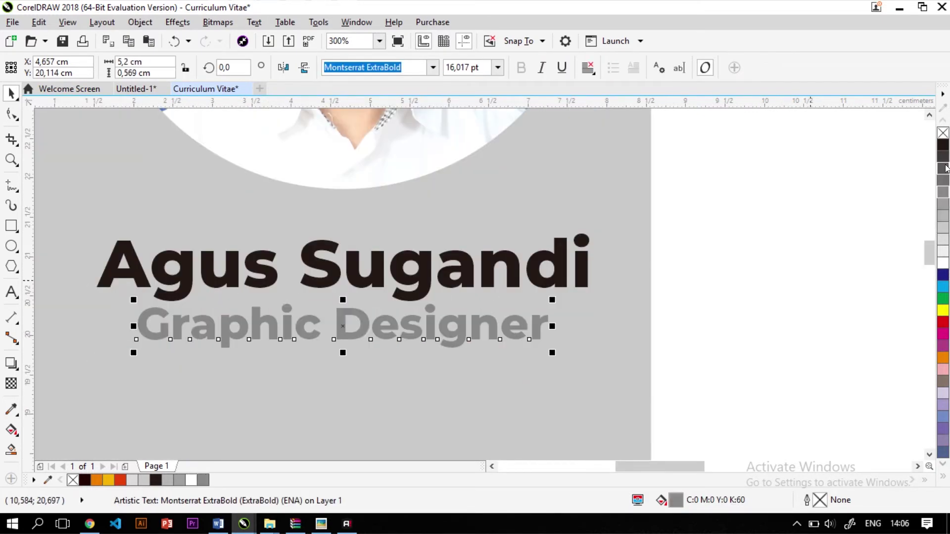
click(944, 158)
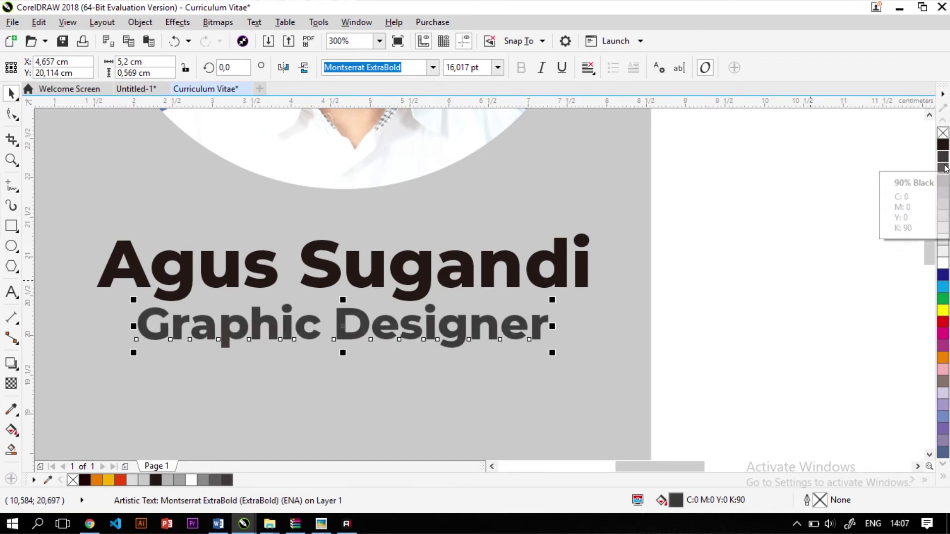
scroll(532, 304, down, 3)
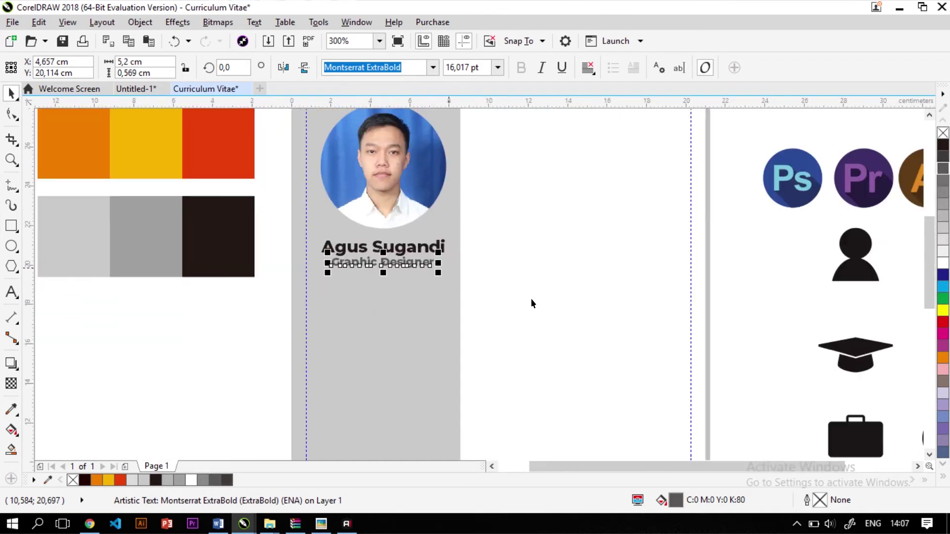
Draw a large rectangle over the lower grey sidebar, then a 5,733 × 0,9 cm tab rectangle above it
click(543, 260)
scroll(413, 272, down, 1)
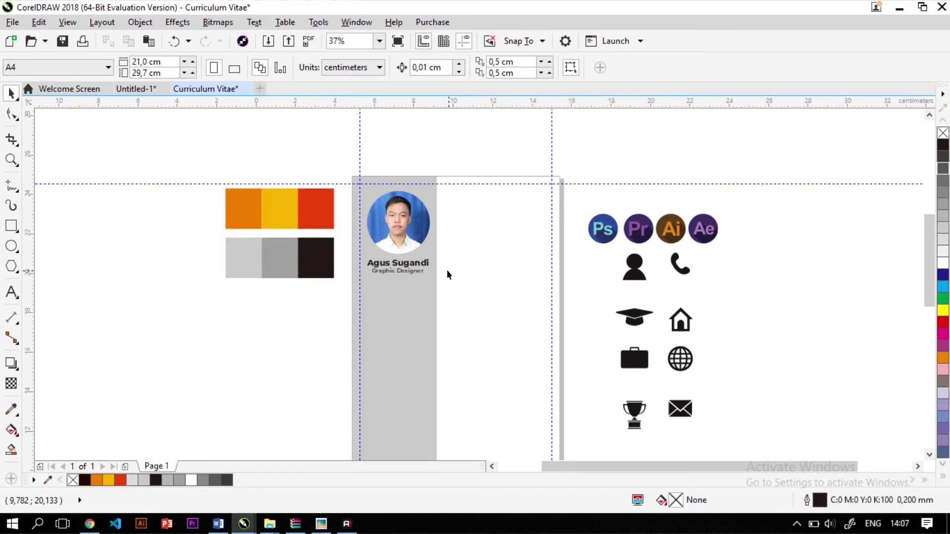
scroll(447, 269, up, 1)
scroll(382, 250, up, 1)
scroll(381, 336, down, 1)
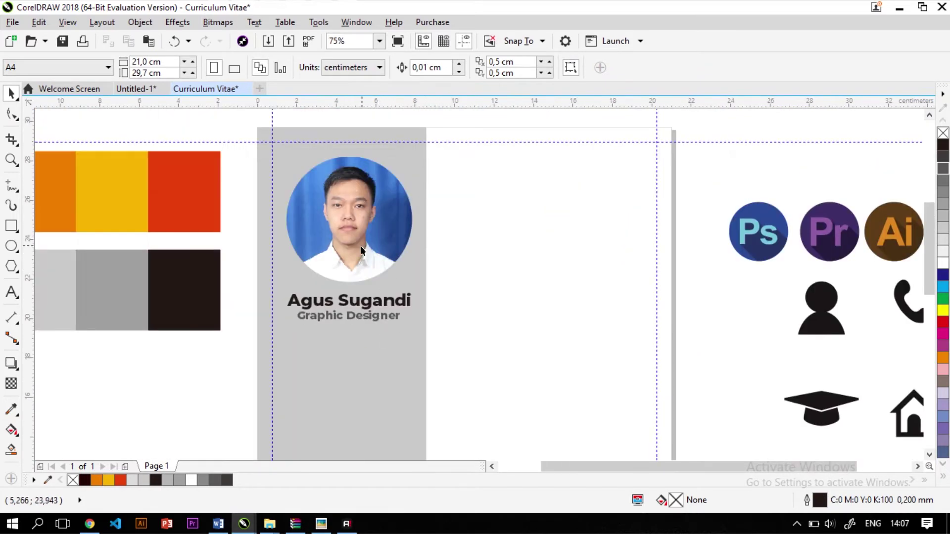
scroll(361, 245, up, 1)
click(346, 383)
scroll(346, 384, up, 1)
scroll(271, 249, down, 3)
key(Escape)
scroll(118, 298, down, 1)
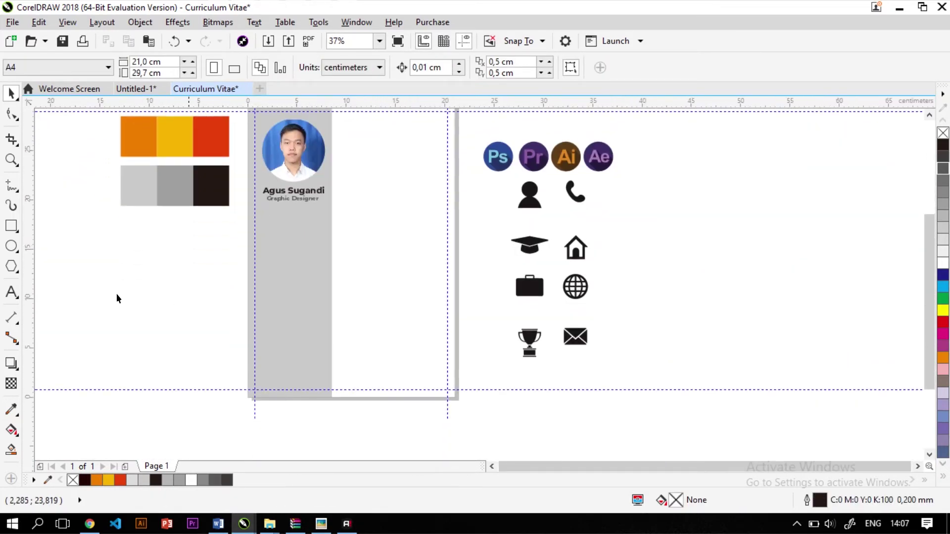
click(11, 226)
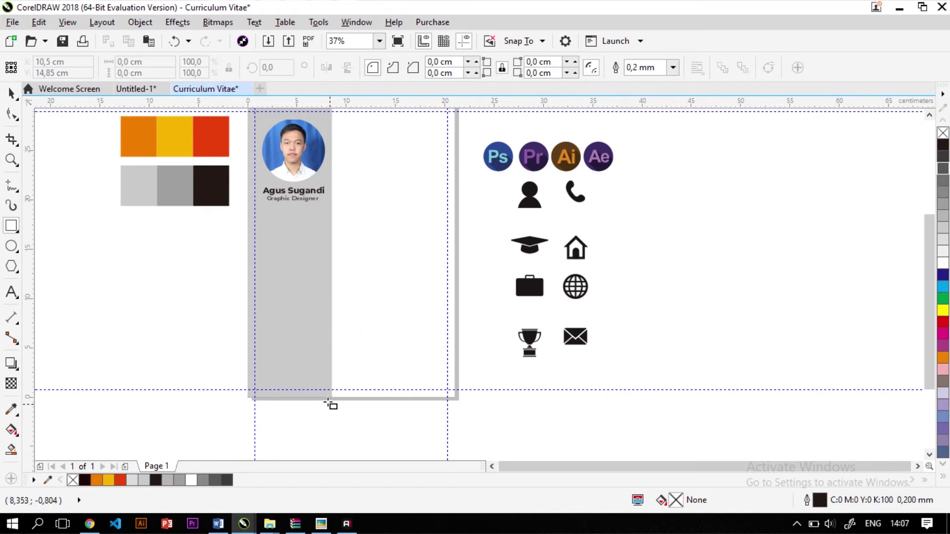
drag(331, 397, 246, 213)
scroll(247, 213, up, 2)
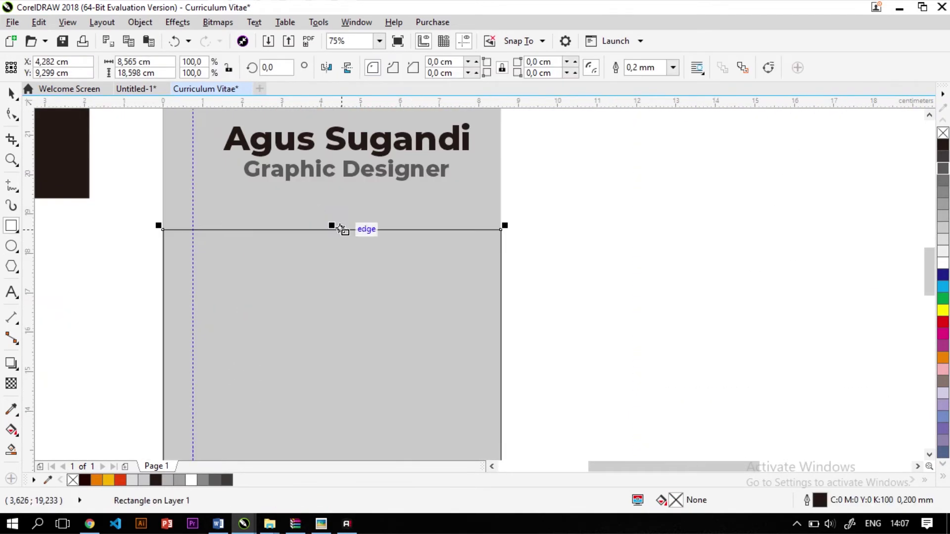
drag(238, 229, 456, 195)
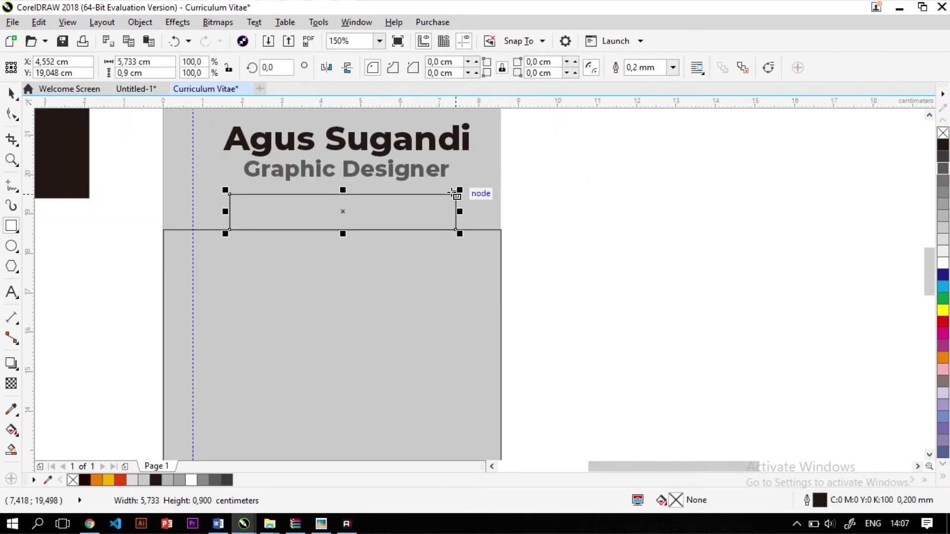
Round the small tab's top two corners to 0,45 cm, keeping the bottom corners square
click(7, 113)
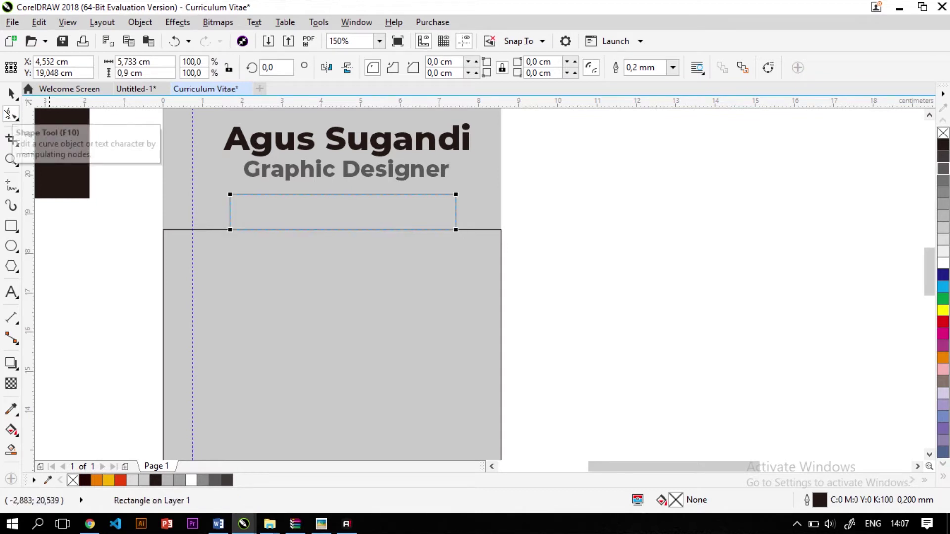
click(230, 196)
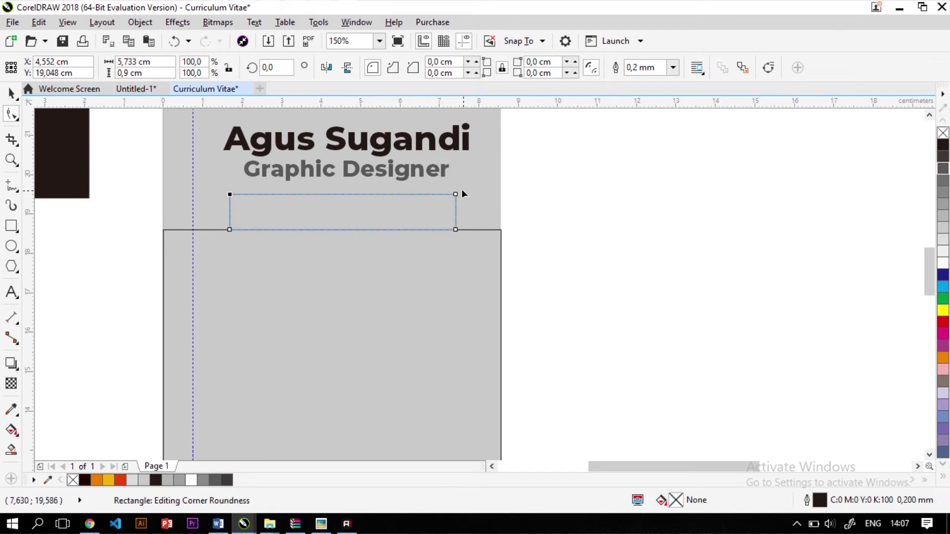
drag(458, 196, 468, 299)
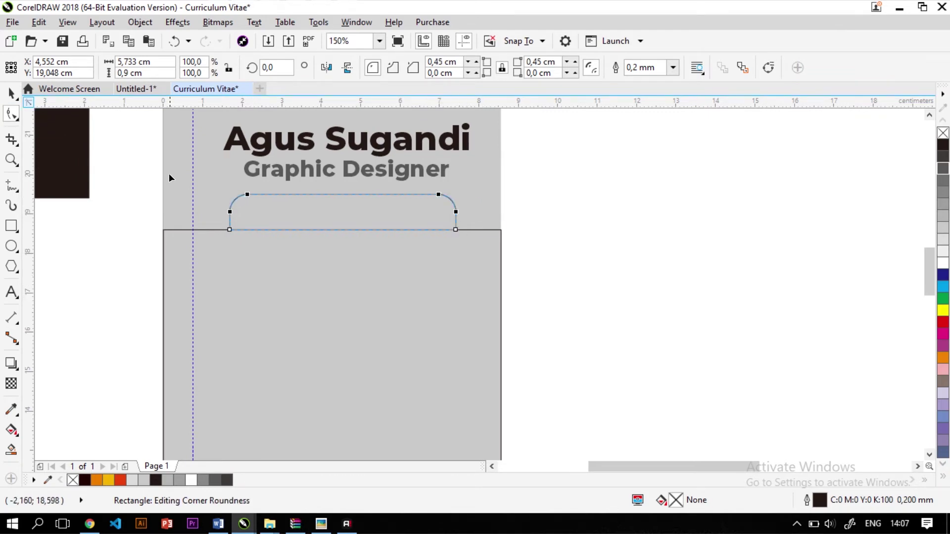
Lower the rounded tab so it overlaps the grey panel's top edge
scroll(246, 226, up, 1)
key(space)
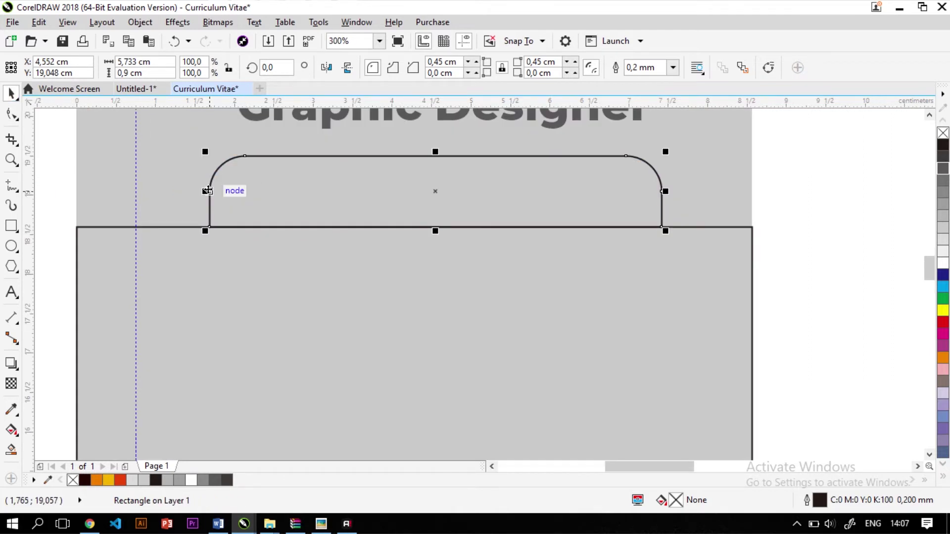
drag(207, 191, 208, 227)
Select both the large lower panel and the rounded tab
key(F4)
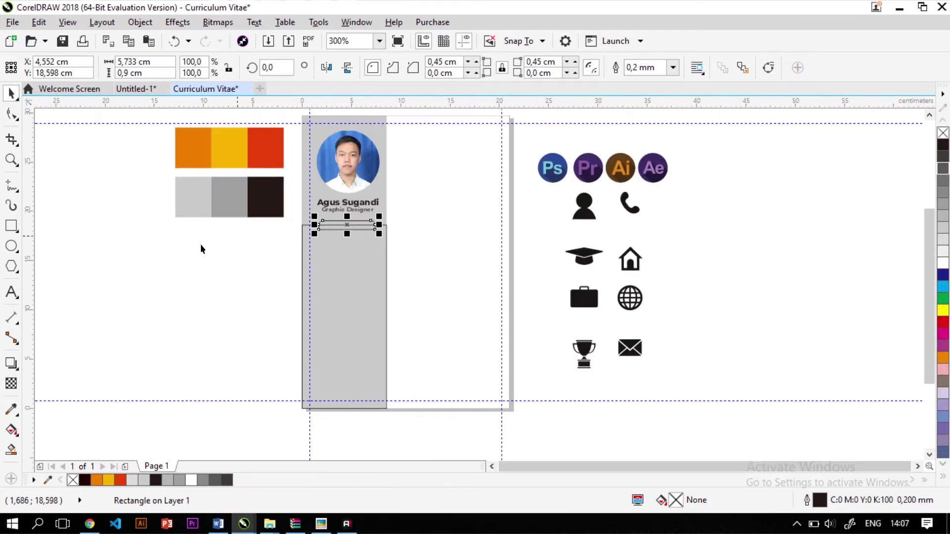
click(201, 244)
scroll(312, 240, up, 1)
click(325, 230)
shift+click(350, 201)
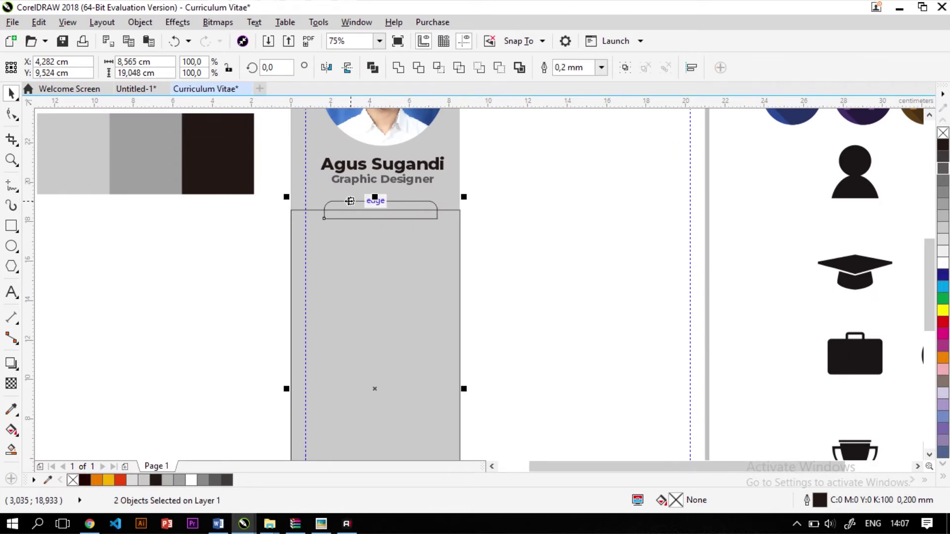
scroll(350, 201, down, 1)
scroll(234, 266, up, 1)
scroll(139, 299, up, 1)
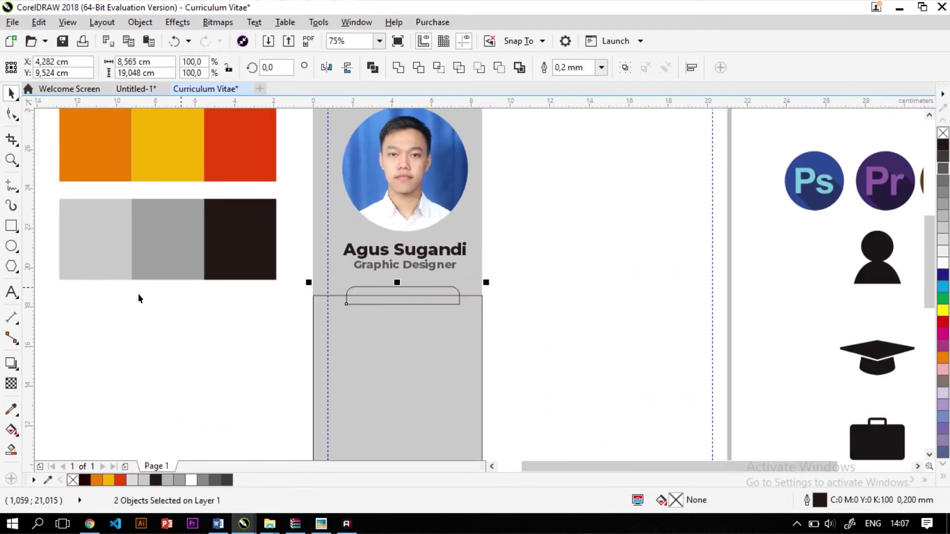
Fill both shapes with the sampled red C0 M87 Y100 K0 and remove their outlines
click(11, 409)
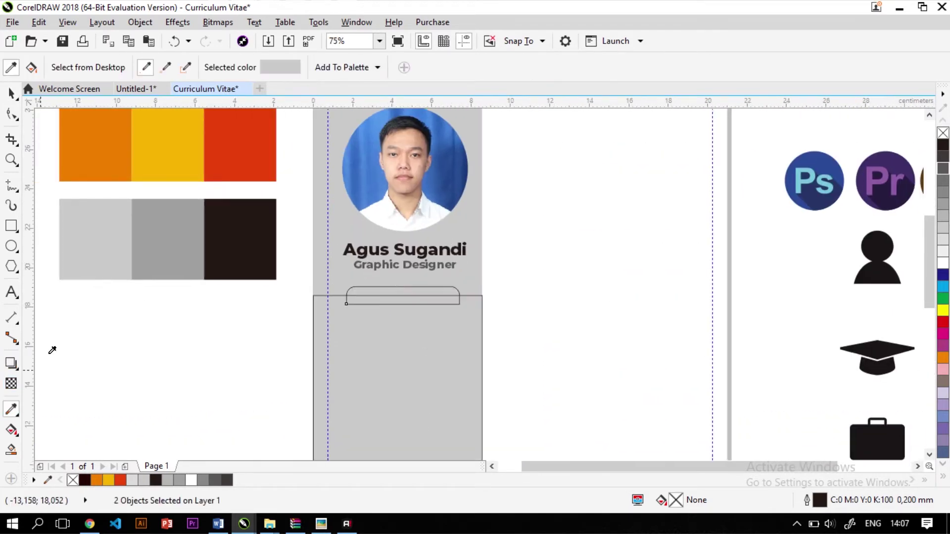
click(244, 144)
click(341, 344)
scroll(341, 344, up, 1)
click(375, 296)
scroll(376, 296, down, 1)
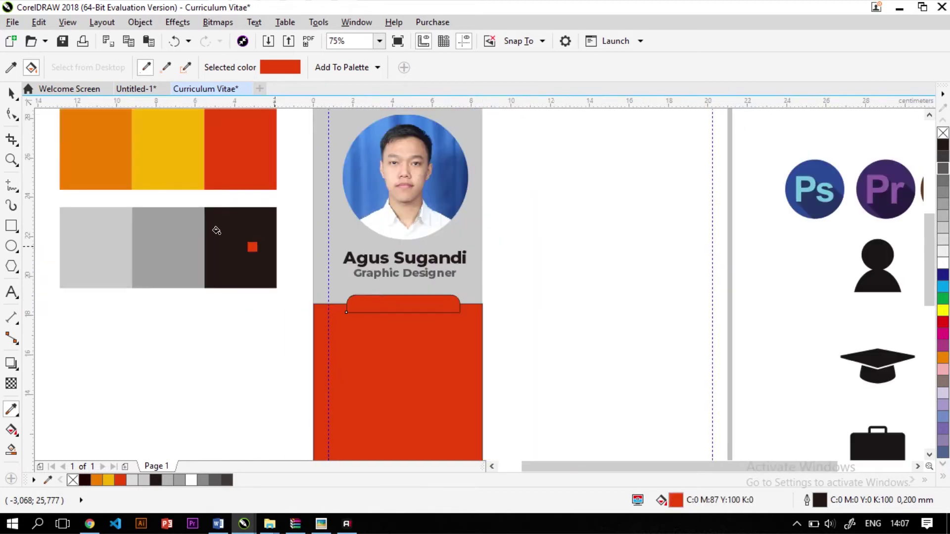
key(space)
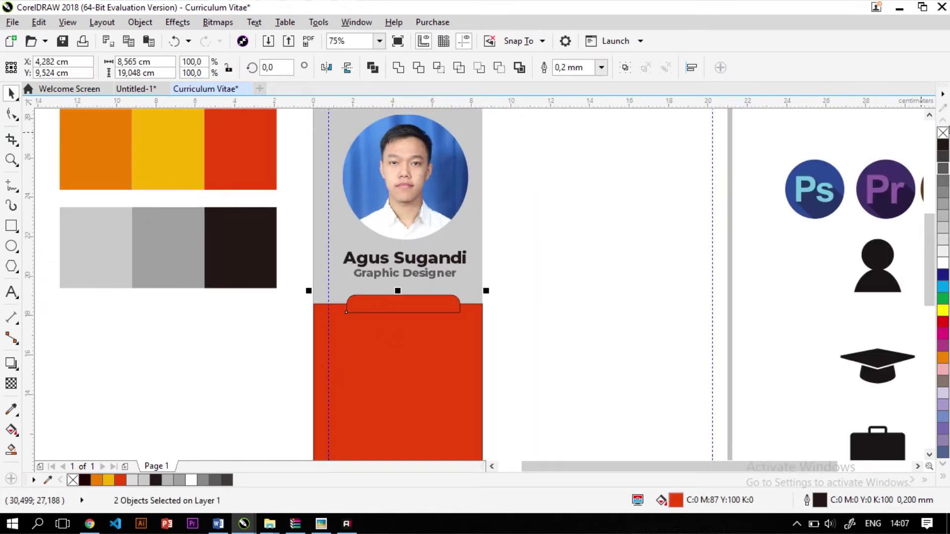
right_click(943, 133)
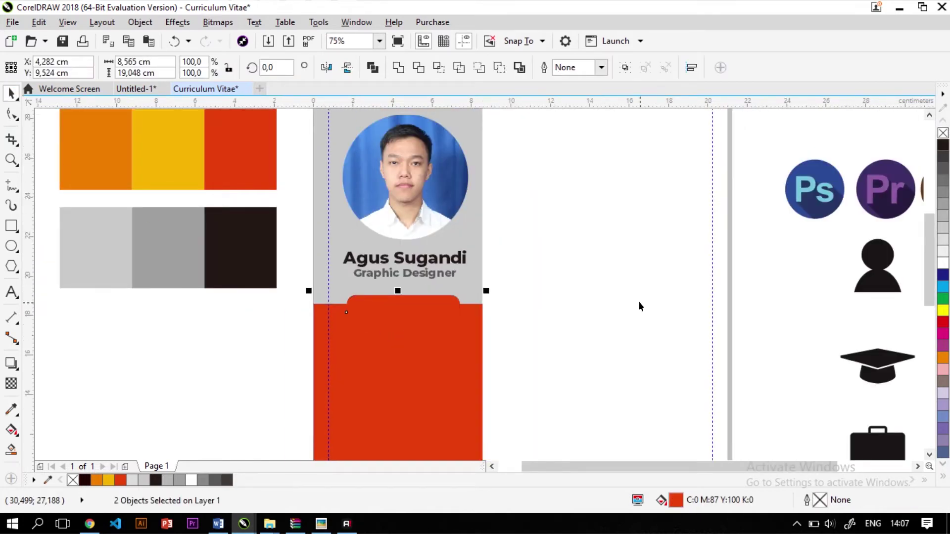
Raise the rounded red tab slightly above the panel
click(767, 288)
scroll(420, 318, up, 2)
click(451, 286)
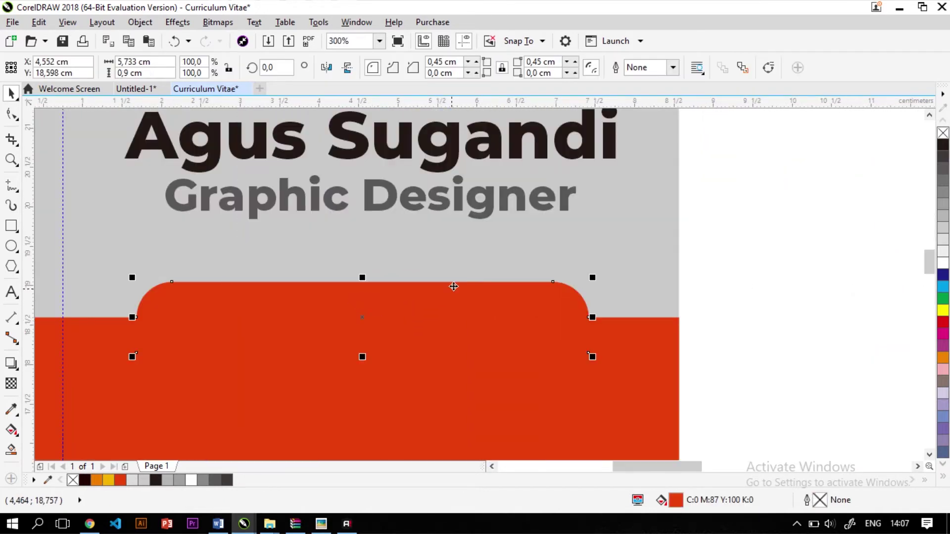
scroll(459, 287, down, 2)
scroll(368, 305, up, 2)
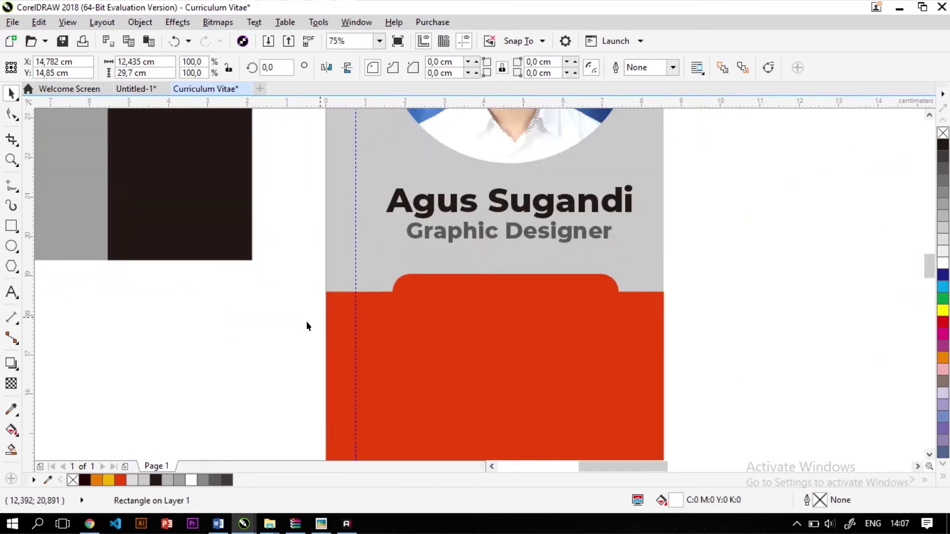
drag(609, 242, 619, 227)
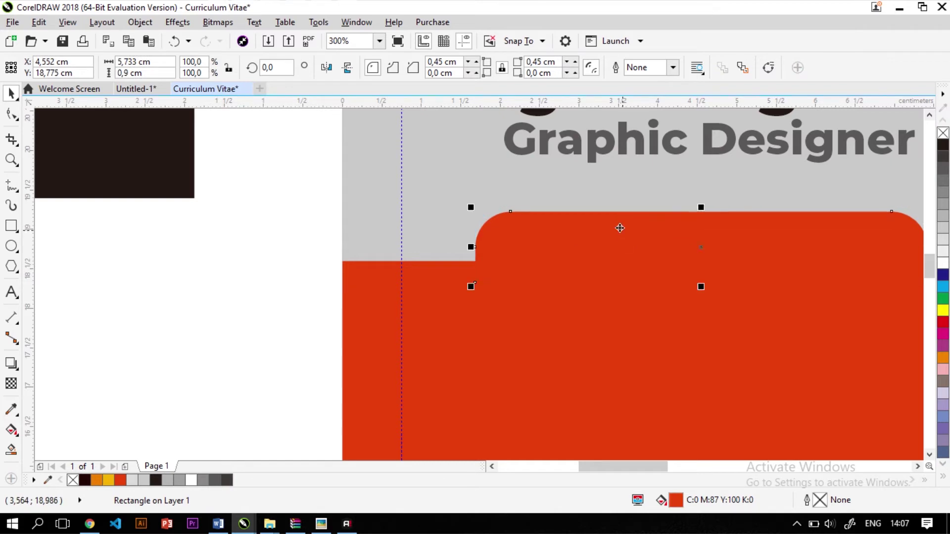
scroll(296, 289, down, 1)
click(11, 292)
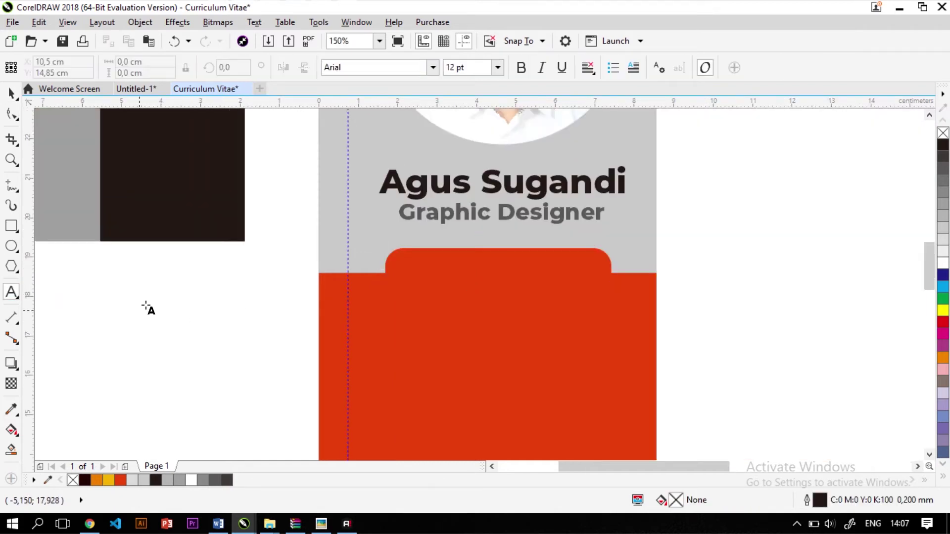
Type 'Keahlian' on the red tab, replacing the initial 'Skills' text
scroll(303, 296, down, 1)
scroll(362, 243, up, 2)
click(361, 244)
text(S)
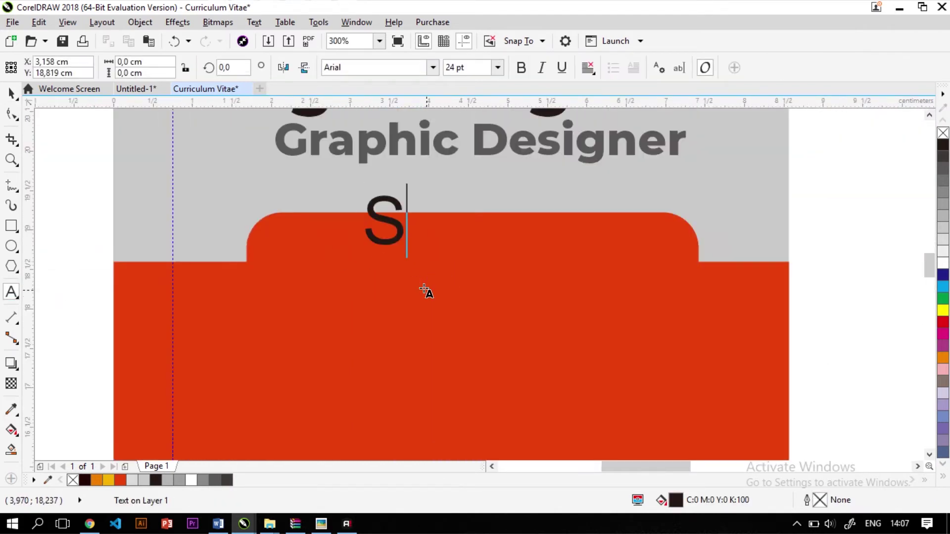
text(kills)
key(ctrl+space)
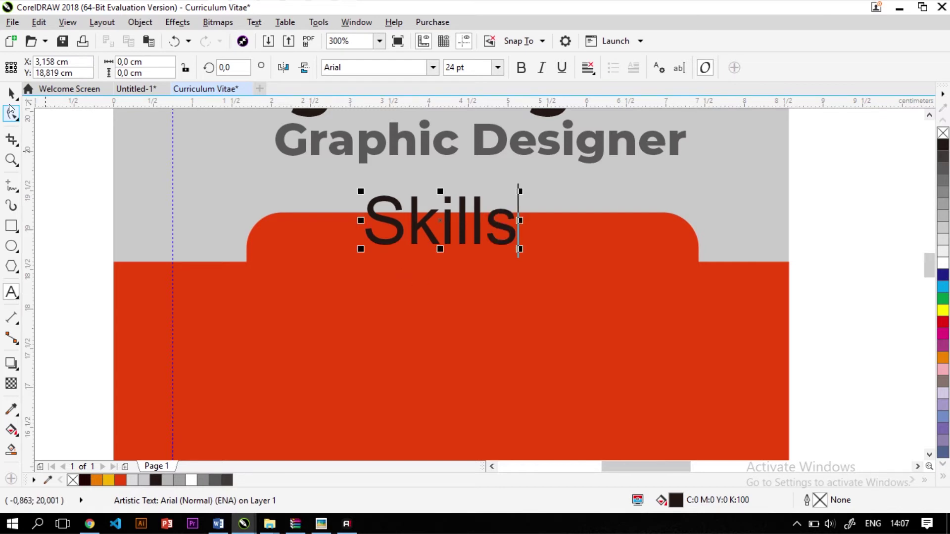
click(484, 228)
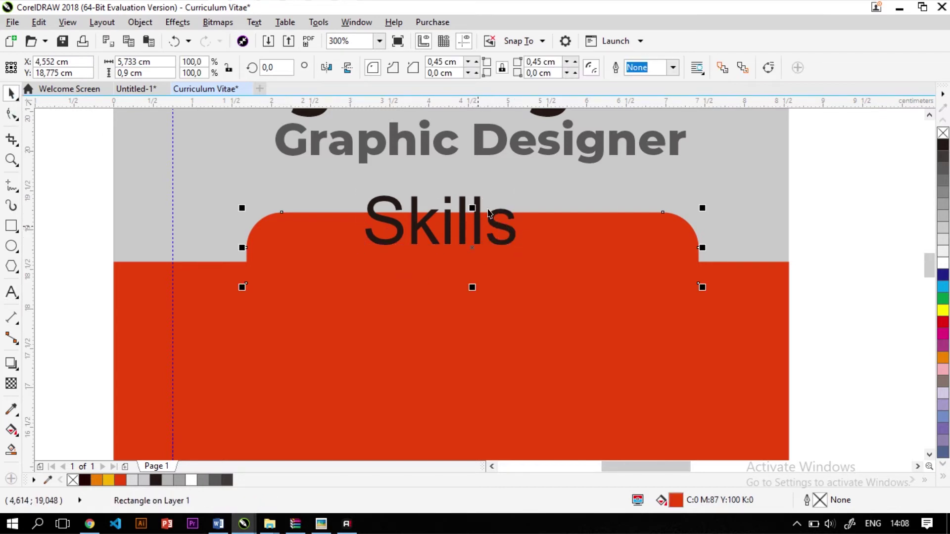
double_click(476, 203)
key(ctrl+a)
text(Ke)
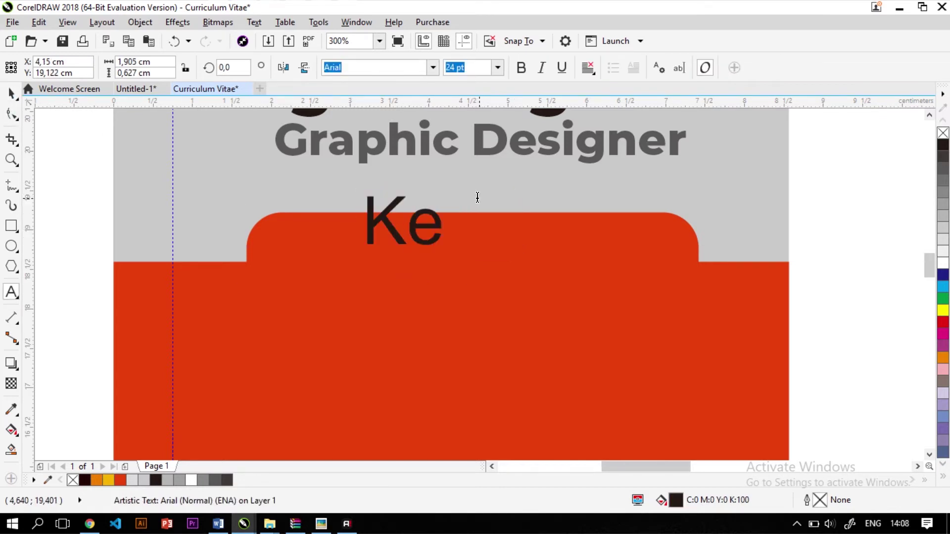
text(ahlian)
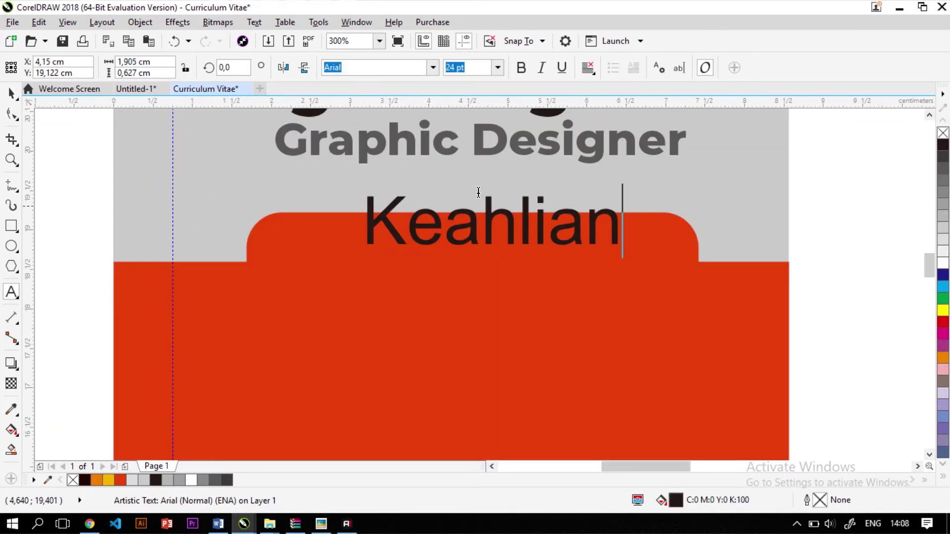
Set the Keahlian text's font to Montserrat ExtraBold
key(ctrl+a)
scroll(439, 85, left, 4)
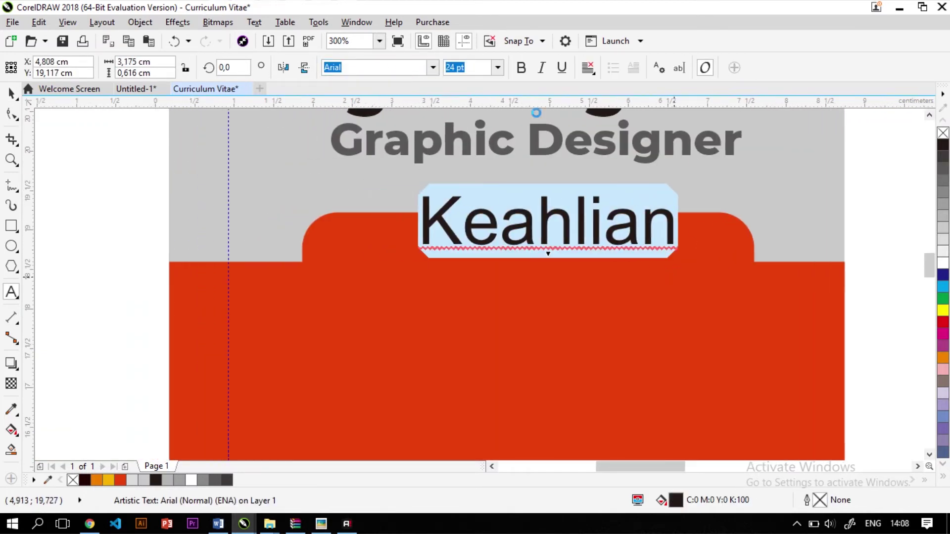
scroll(439, 85, left, 2)
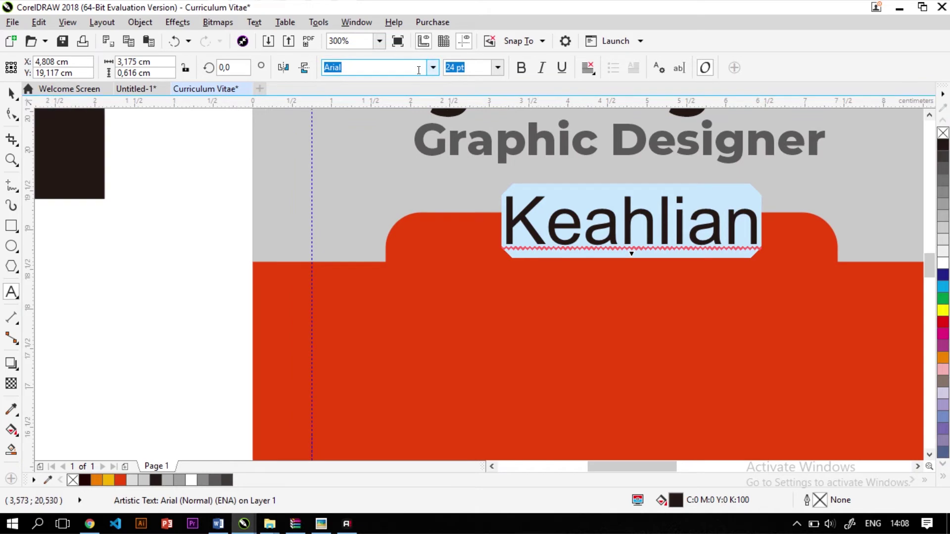
text(Mongolian Baiti)
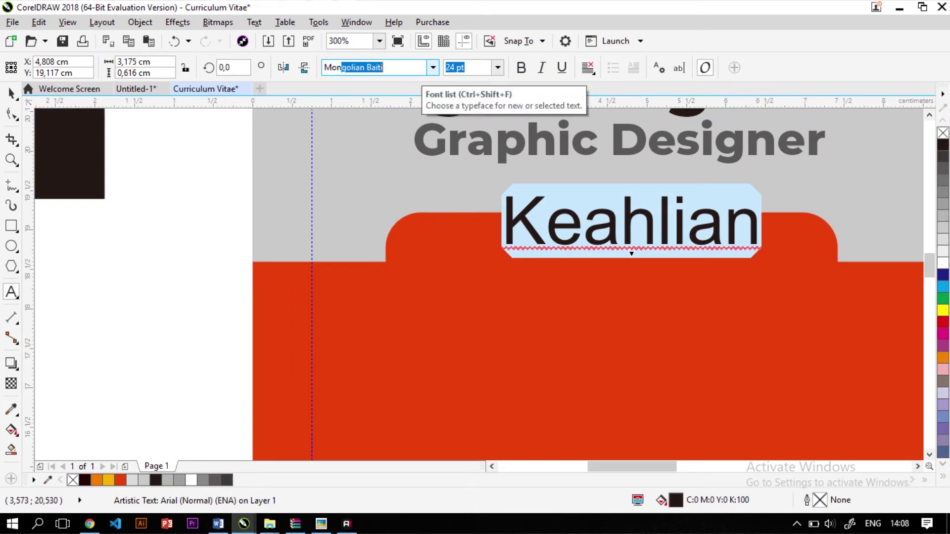
click(431, 68)
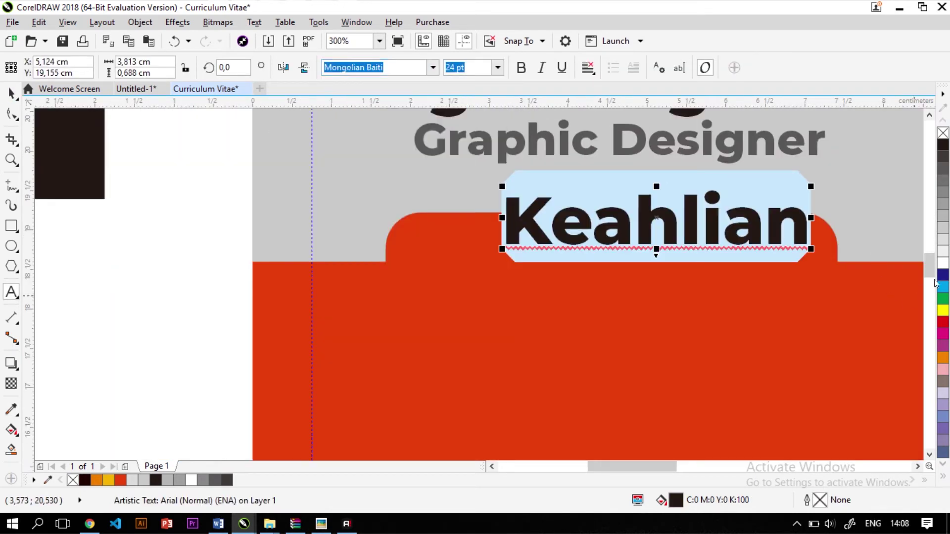
key(ctrl+z)
key(ctrl+z)
click(11, 93)
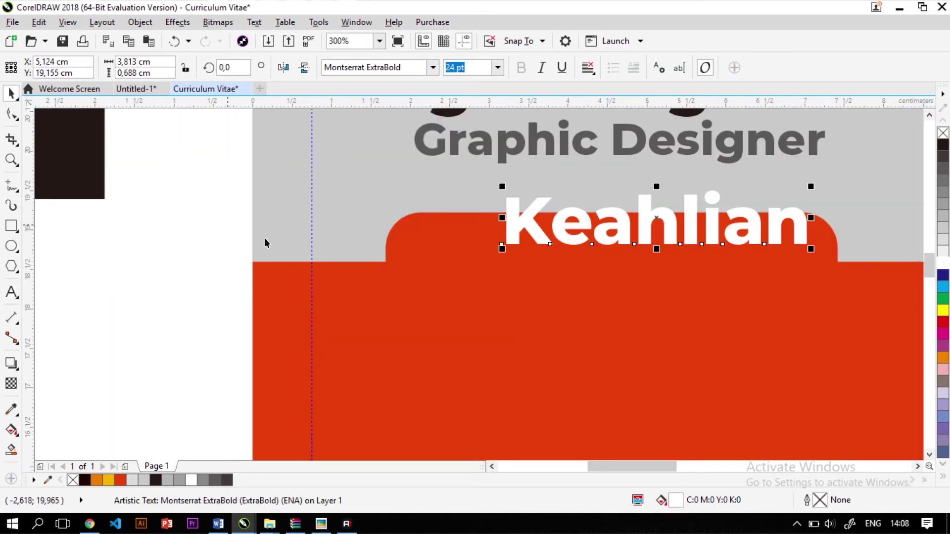
Move Keahlian onto the red tab and scale it to about 17,762 pt to fit inside
drag(625, 240, 591, 262)
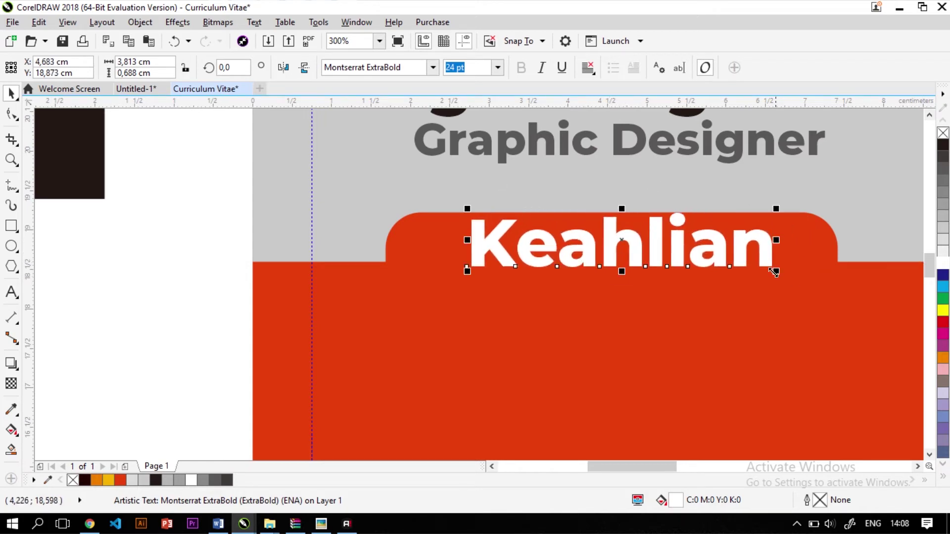
drag(776, 271, 753, 265)
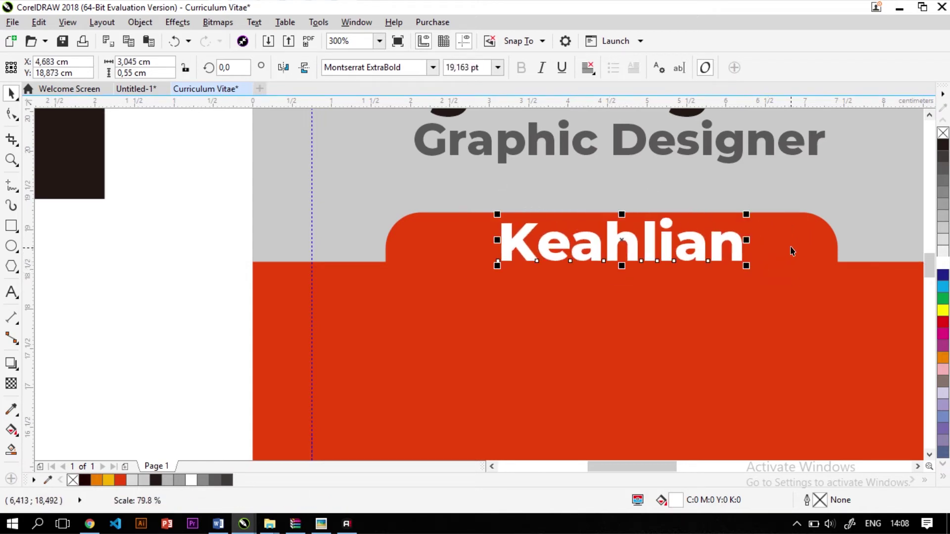
shift+click(791, 242)
scroll(481, 212, down, 3)
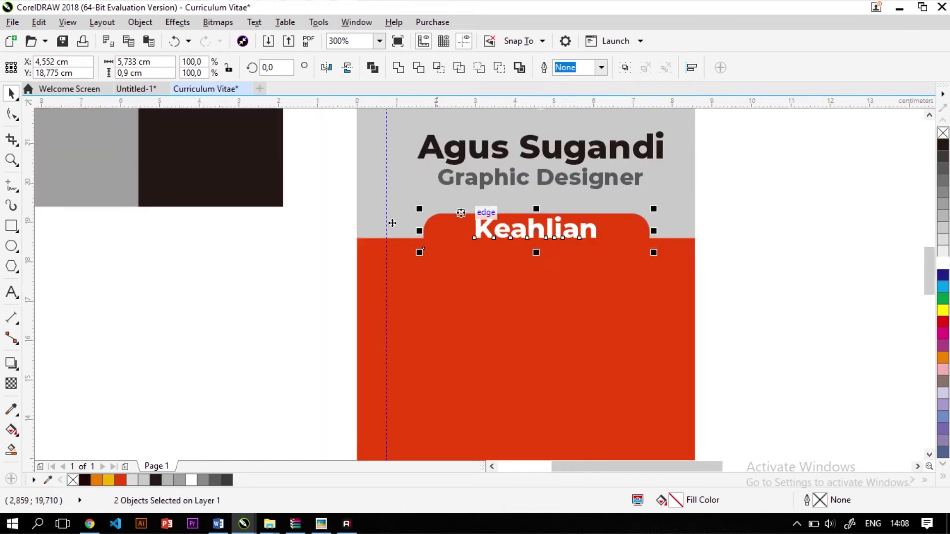
key(Escape)
scroll(569, 223, up, 4)
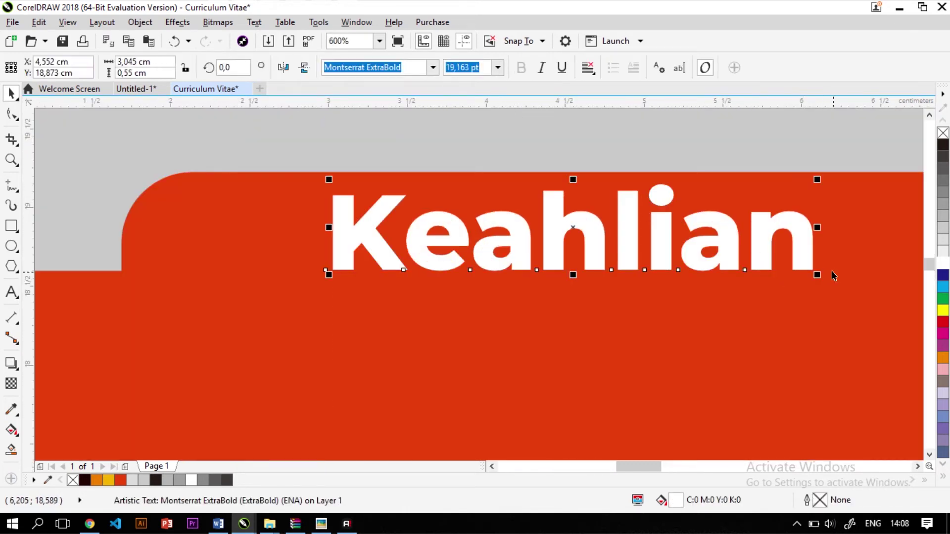
drag(815, 274, 789, 243)
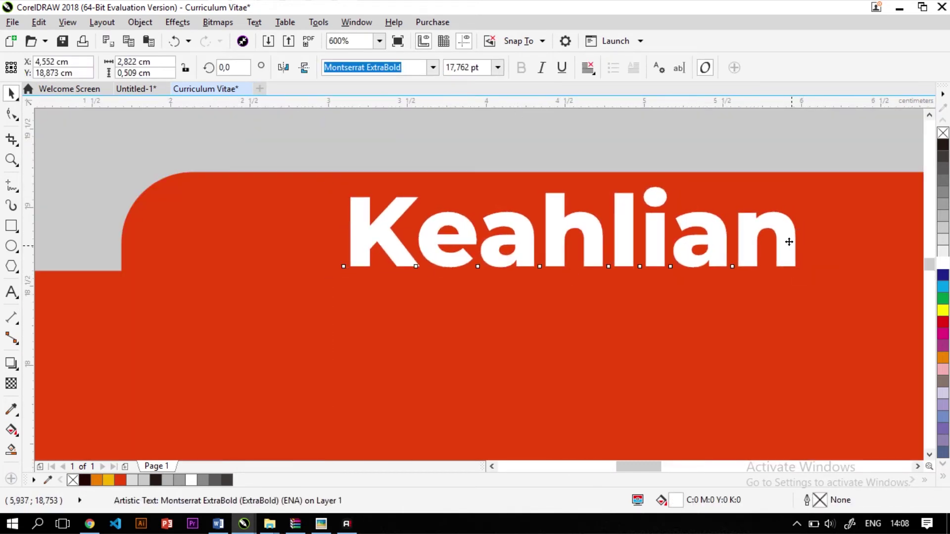
scroll(322, 355, down, 5)
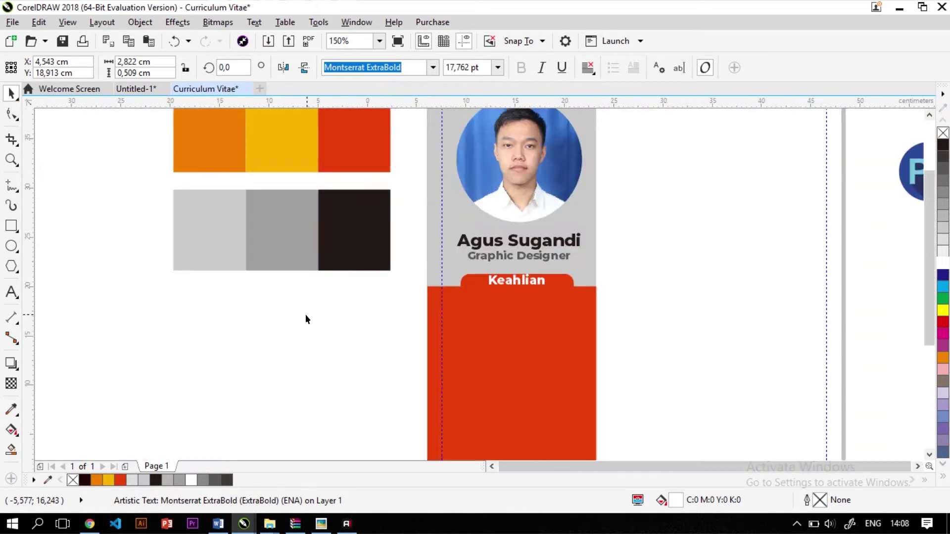
Move the Ps icon onto the red panel, shrink it to about a third, and place it at the left edge
click(553, 268)
scroll(553, 267, up, 2)
click(656, 232)
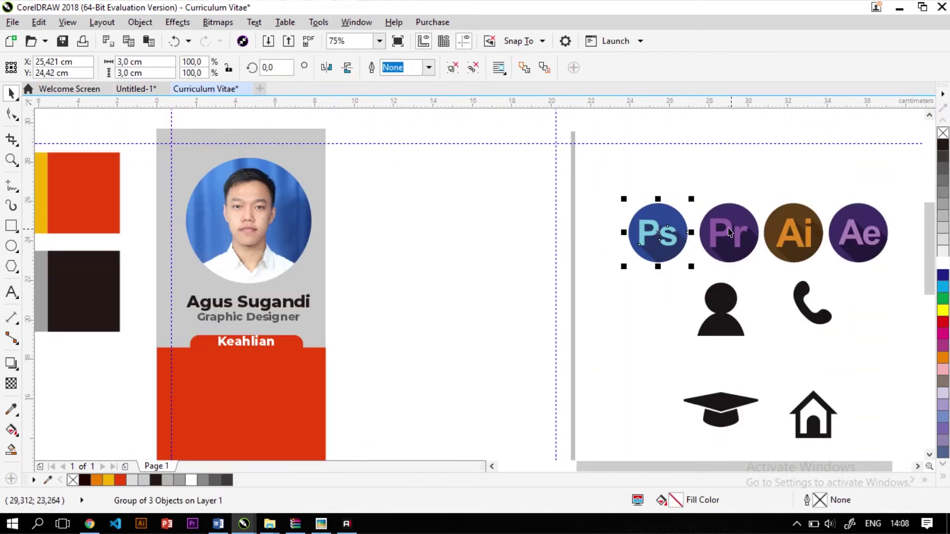
drag(655, 231, 153, 372)
scroll(164, 352, down, 3)
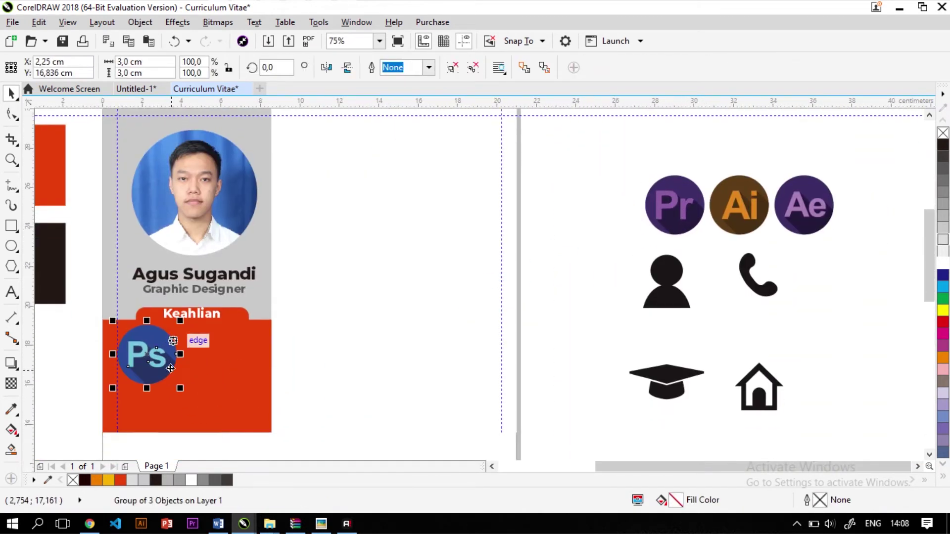
scroll(170, 337, up, 2)
drag(189, 325, 111, 247)
drag(73, 217, 83, 225)
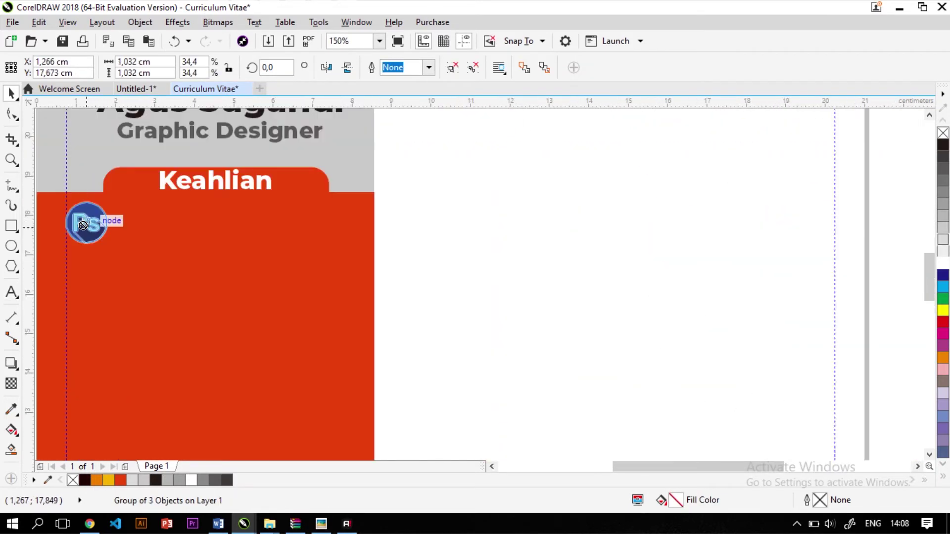
scroll(307, 213, down, 2)
click(512, 151)
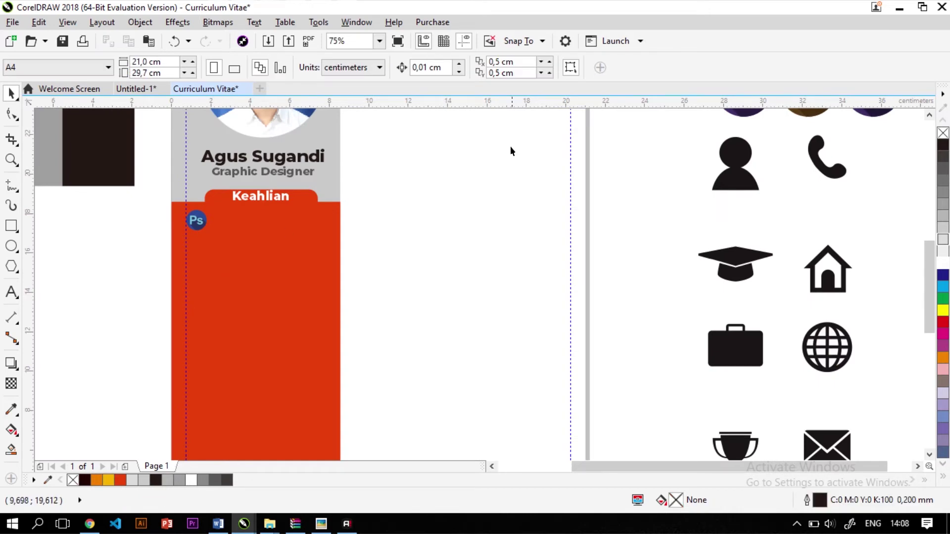
click(200, 223)
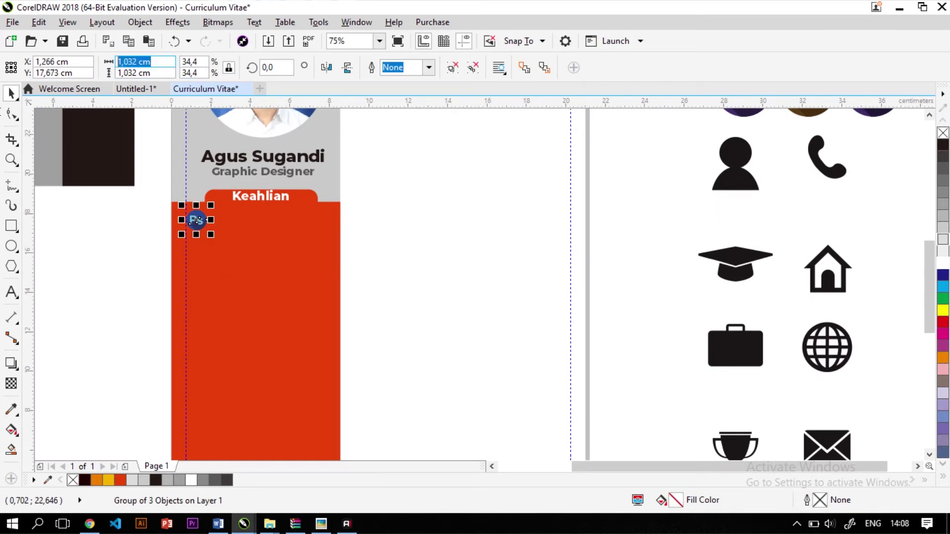
Set the Pr, Ai and Ae icons each to 1 cm width (1,0 × 1,0 cm)
click(626, 258)
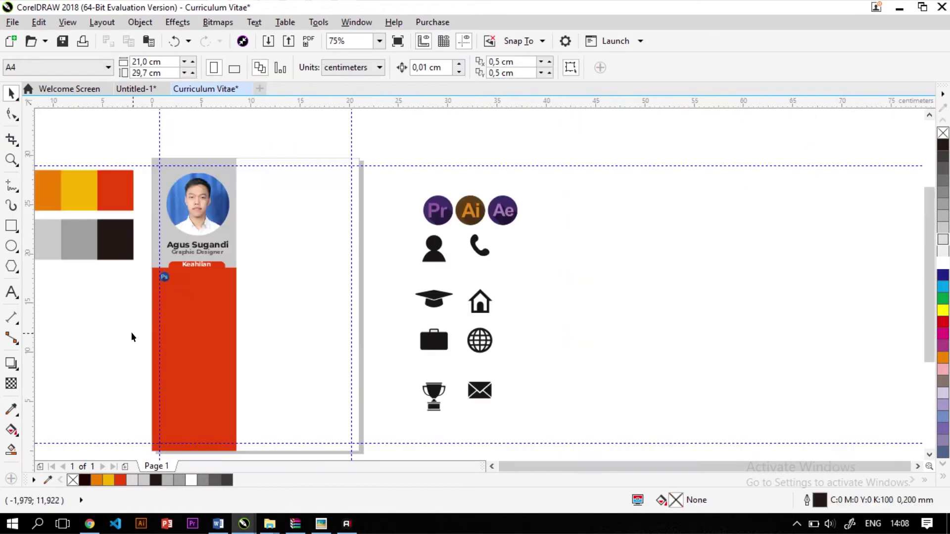
scroll(322, 164, up, 2)
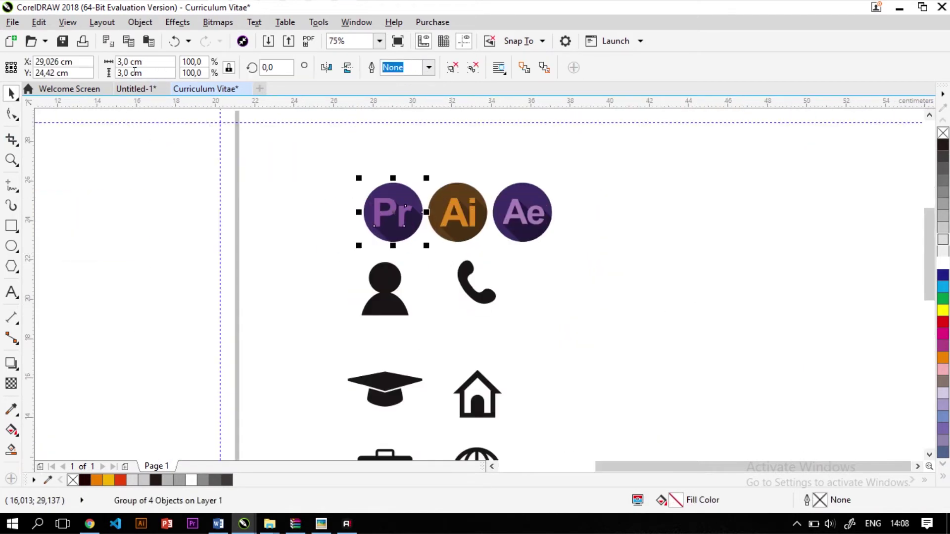
text(1)
key(Return)
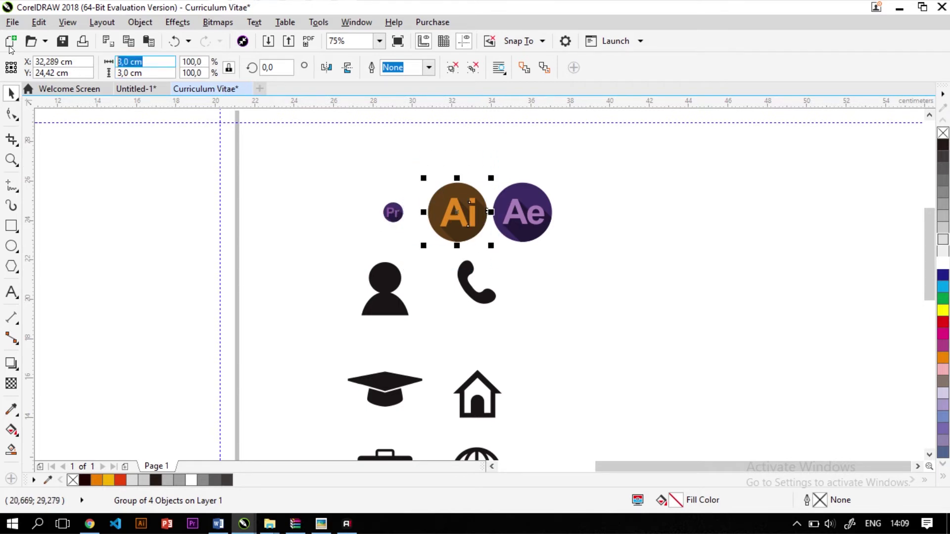
text(1)
key(Return)
click(504, 187)
click(517, 208)
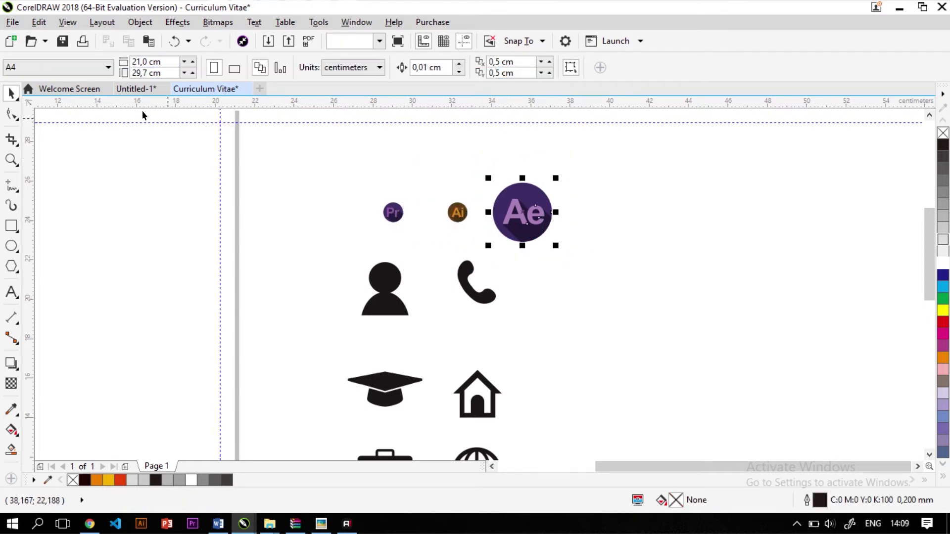
text(1)
key(Return)
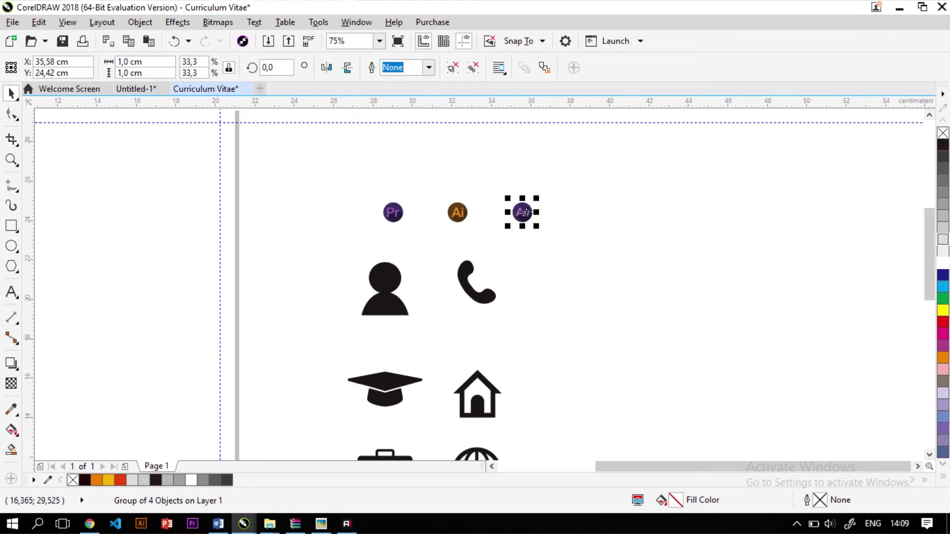
click(457, 212)
scroll(457, 213, down, 2)
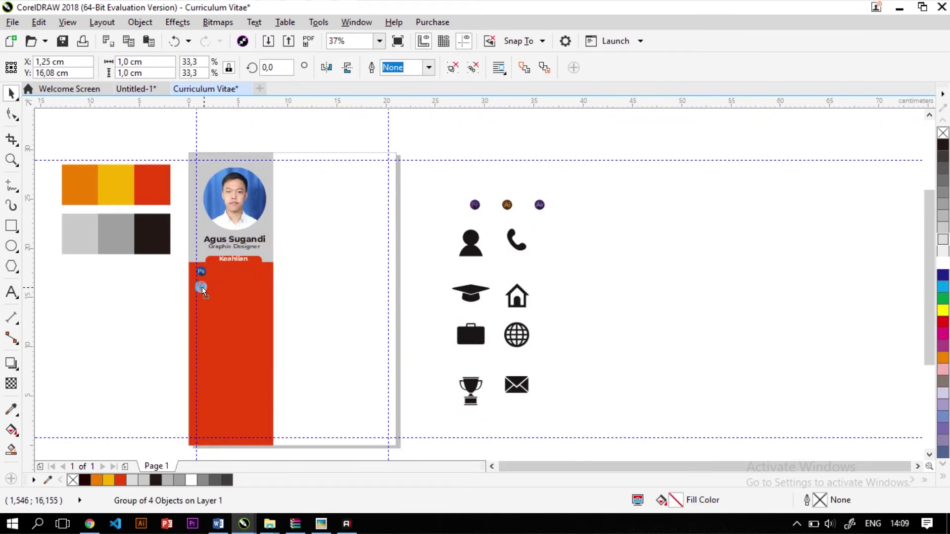
Move the Ai, Pr and Ae icons onto the red panel below the Ps icon
drag(202, 287, 201, 287)
click(539, 205)
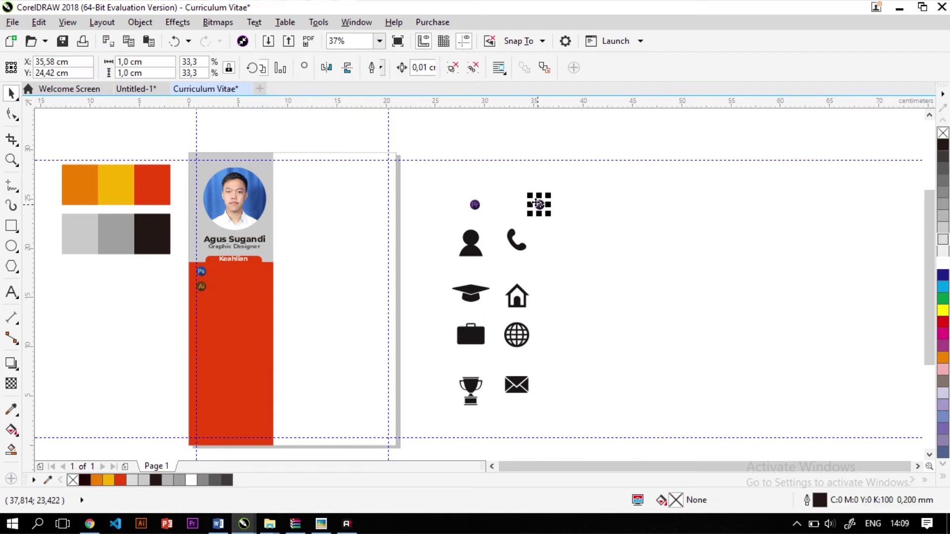
drag(475, 204, 207, 303)
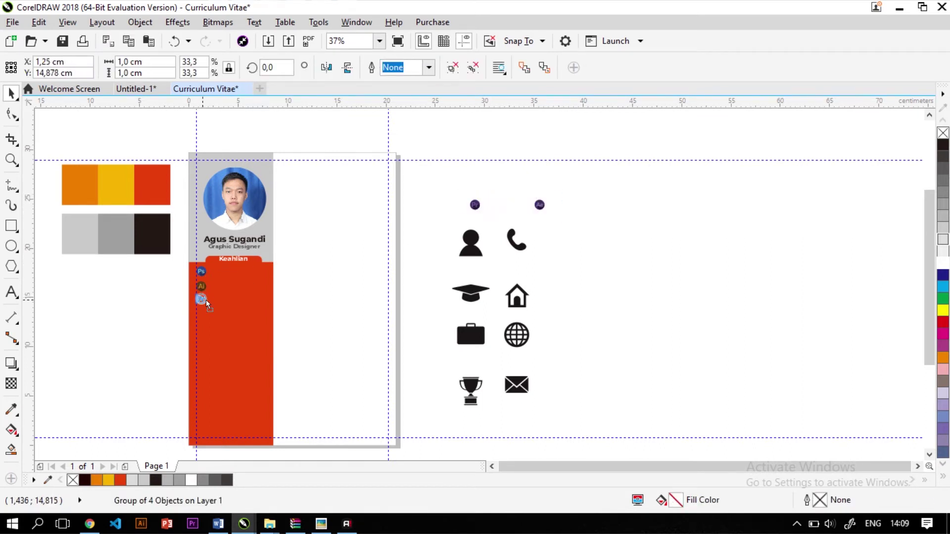
drag(537, 206, 187, 322)
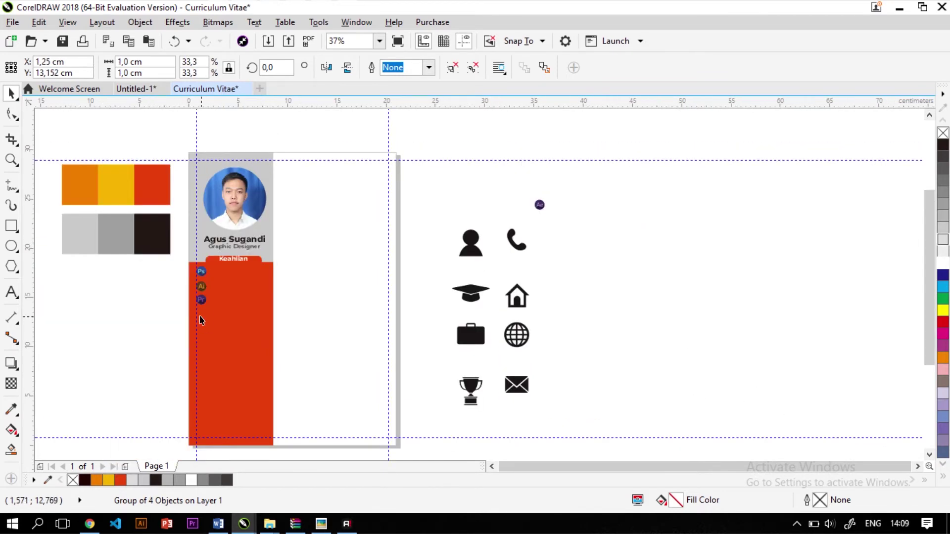
Select the four icons, then move the Pr icon up closer to Ai
scroll(149, 248, up, 2)
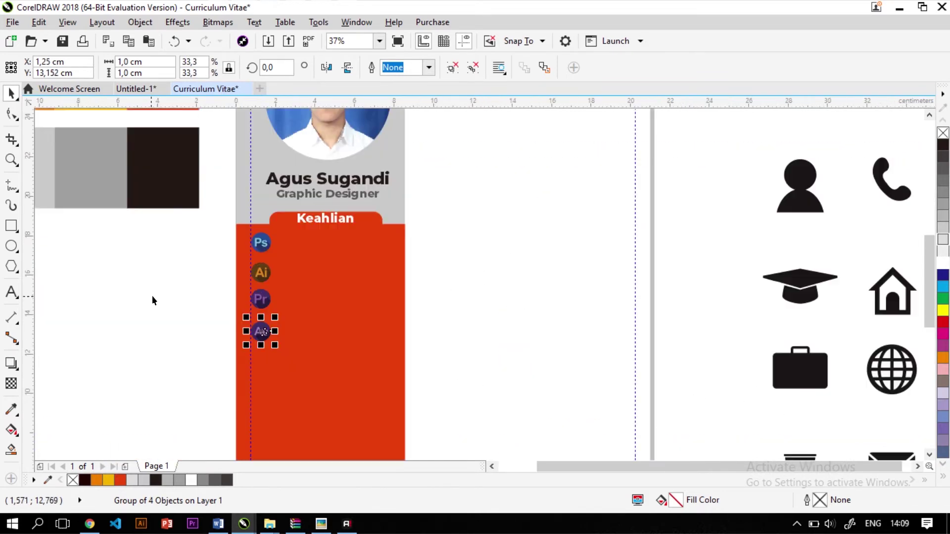
click(152, 296)
scroll(263, 272, up, 2)
drag(152, 182, 313, 443)
scroll(233, 257, up, 2)
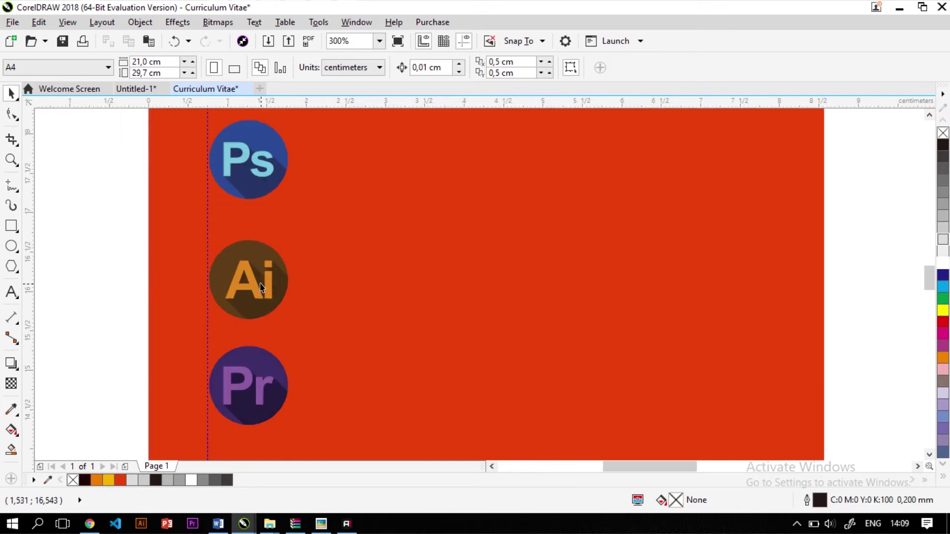
click(254, 267)
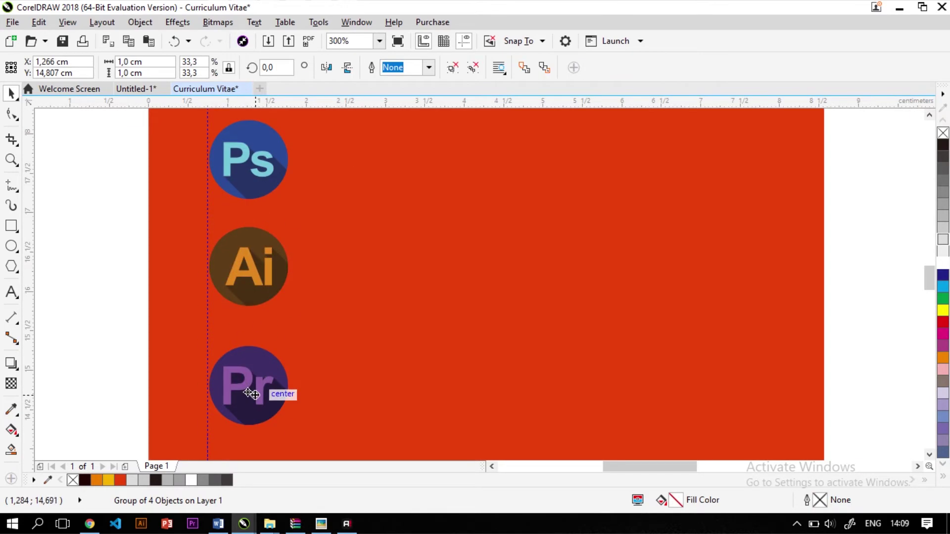
drag(246, 386, 249, 367)
Move the Ae icon up to sit just under the Pr icon
scroll(250, 368, down, 2)
scroll(253, 374, down, 2)
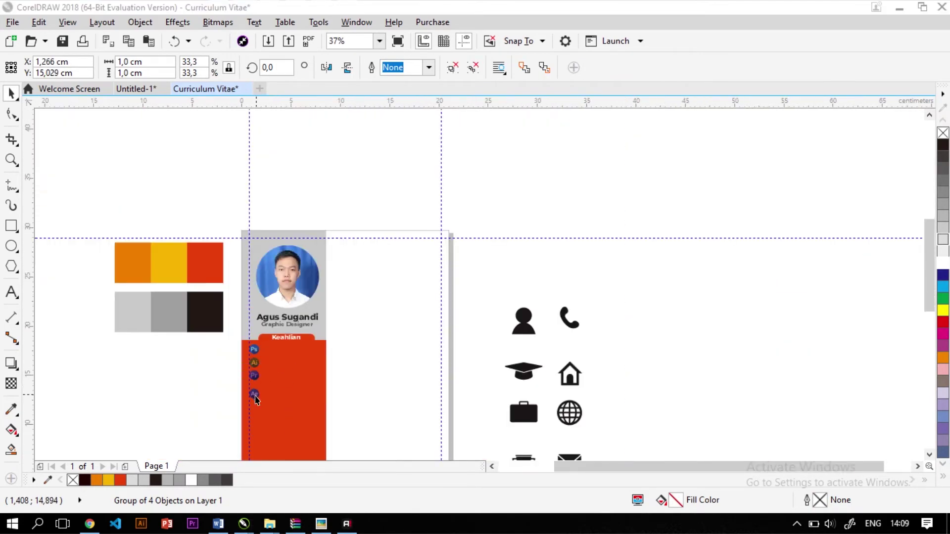
scroll(252, 388, up, 1)
key(super)
key(Escape)
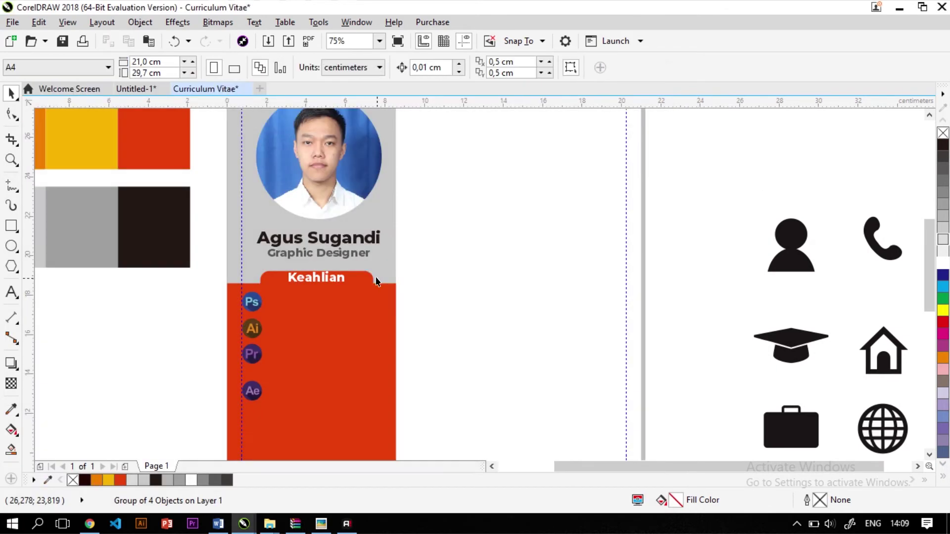
scroll(293, 291, up, 3)
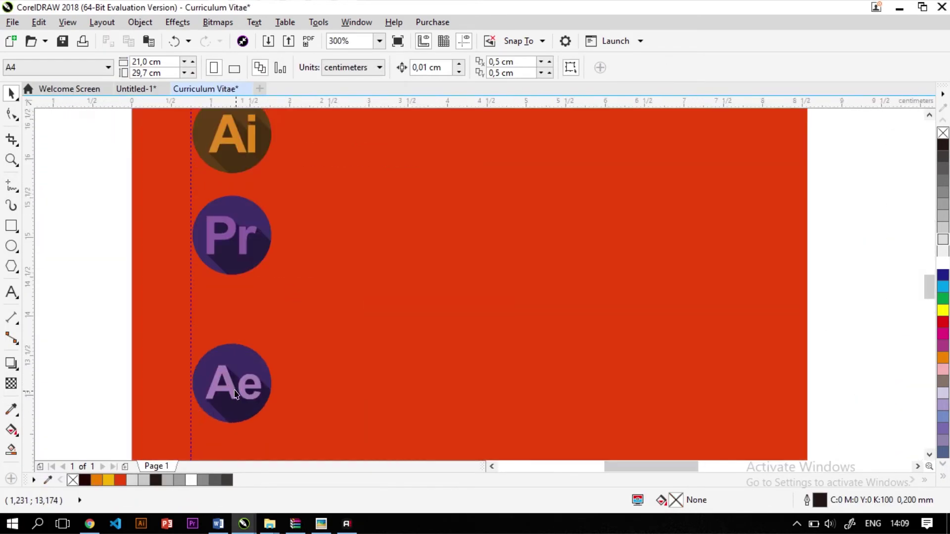
click(235, 394)
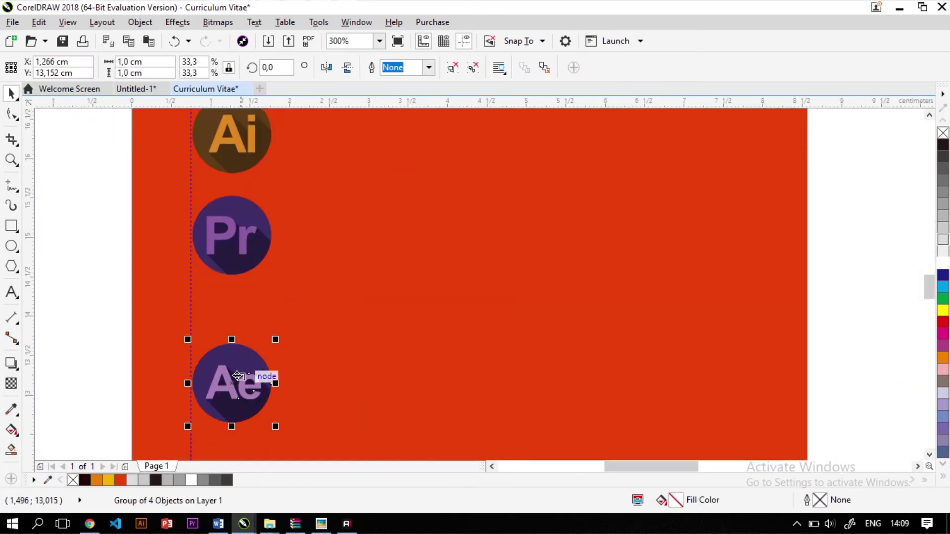
drag(240, 378, 238, 333)
scroll(304, 327, down, 1)
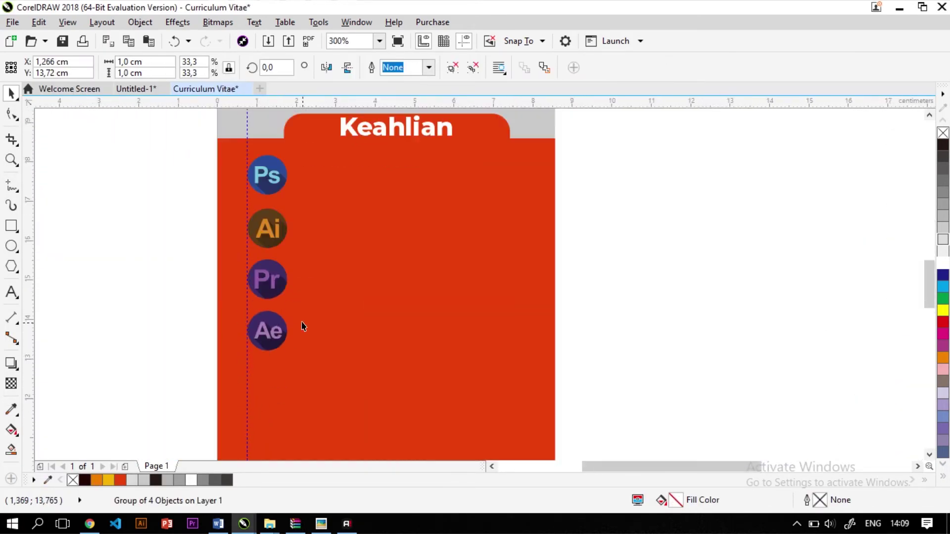
Align the Ai icon with the column and nudge it up slightly
click(170, 307)
click(273, 225)
scroll(273, 225, up, 1)
drag(272, 225, 267, 225)
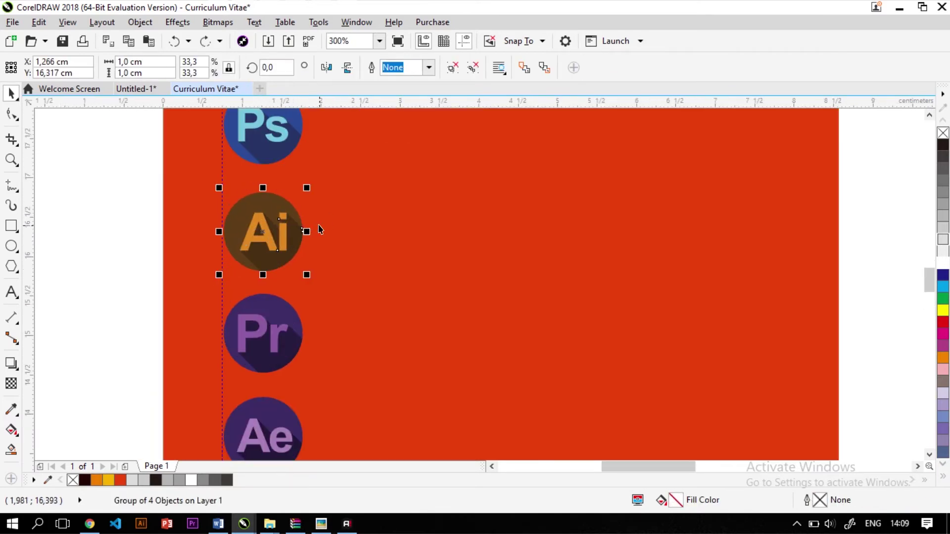
key(Up)
scroll(317, 230, down, 2)
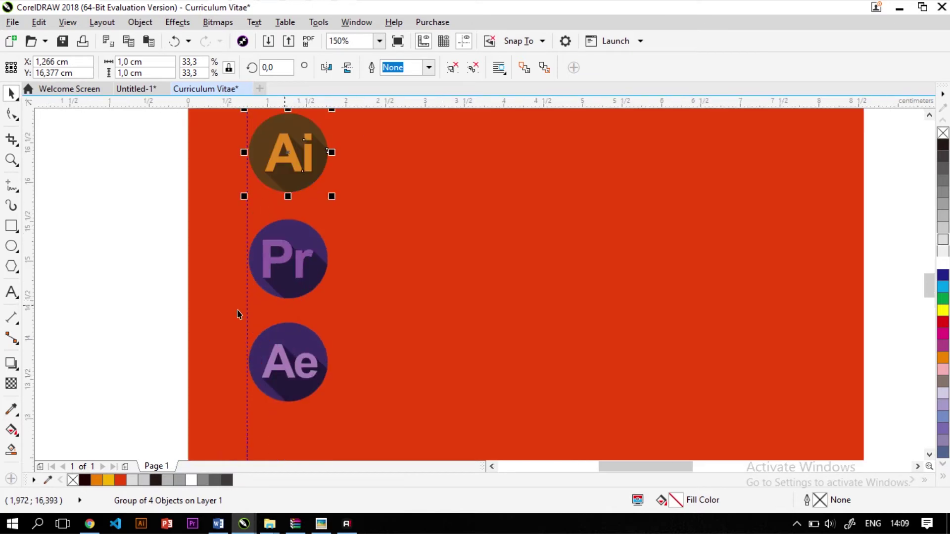
click(159, 297)
scroll(158, 298, down, 1)
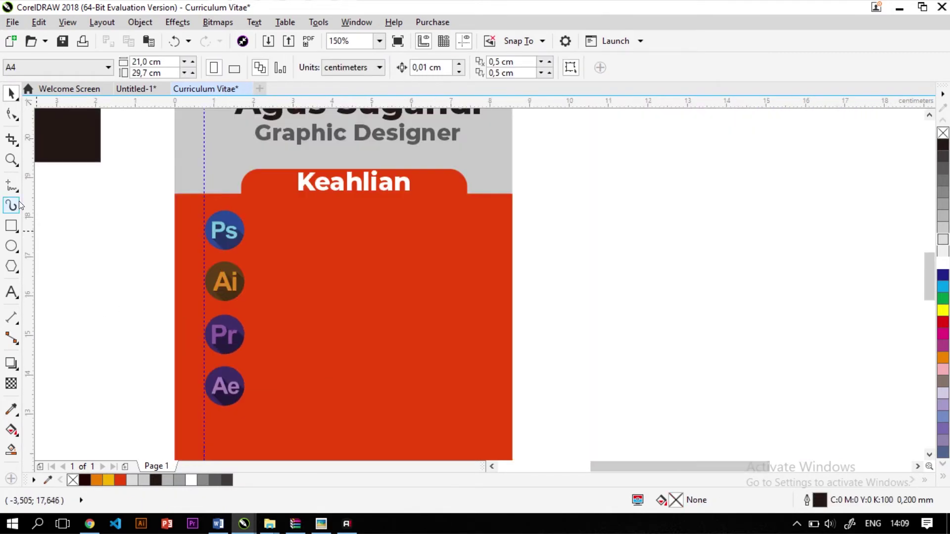
Draw a thin 6,324 × 0,423 cm bar to the right of the Ps icon
click(11, 226)
scroll(276, 218, up, 1)
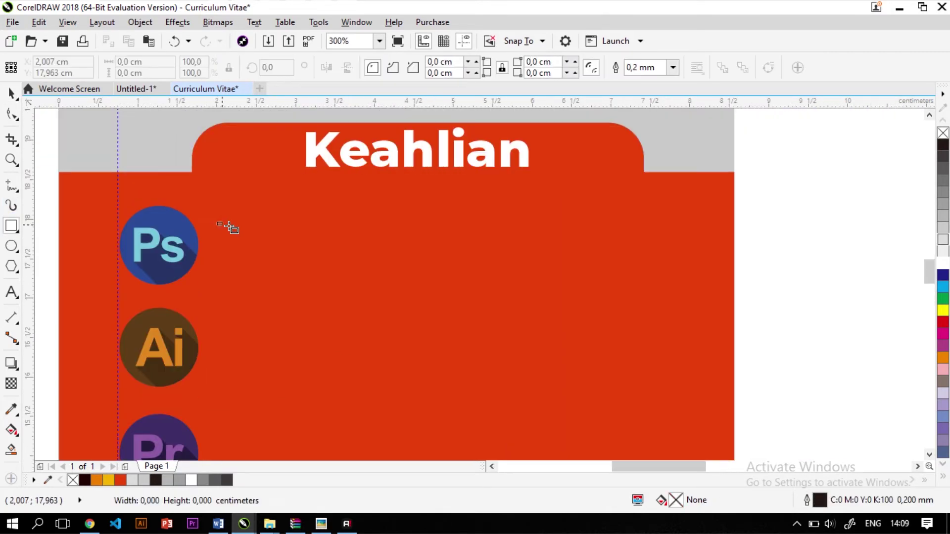
drag(218, 222, 699, 256)
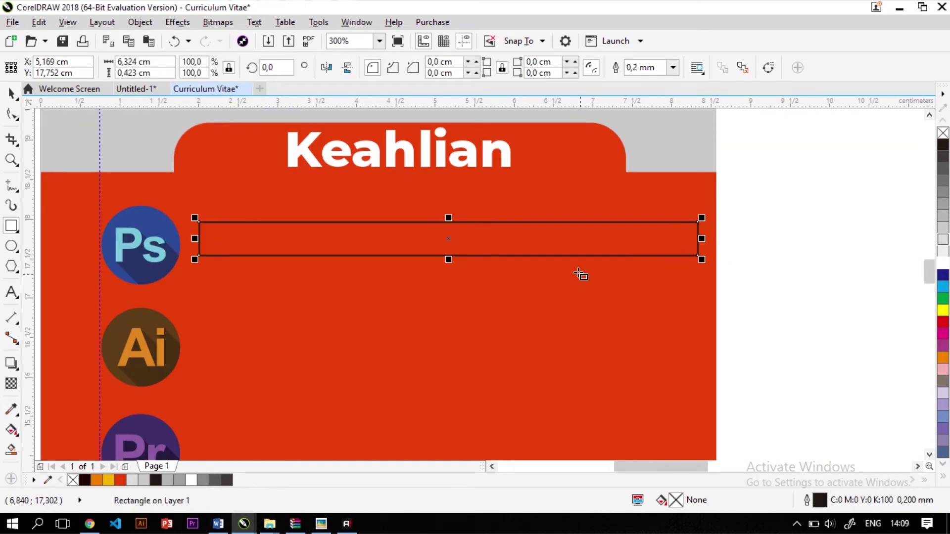
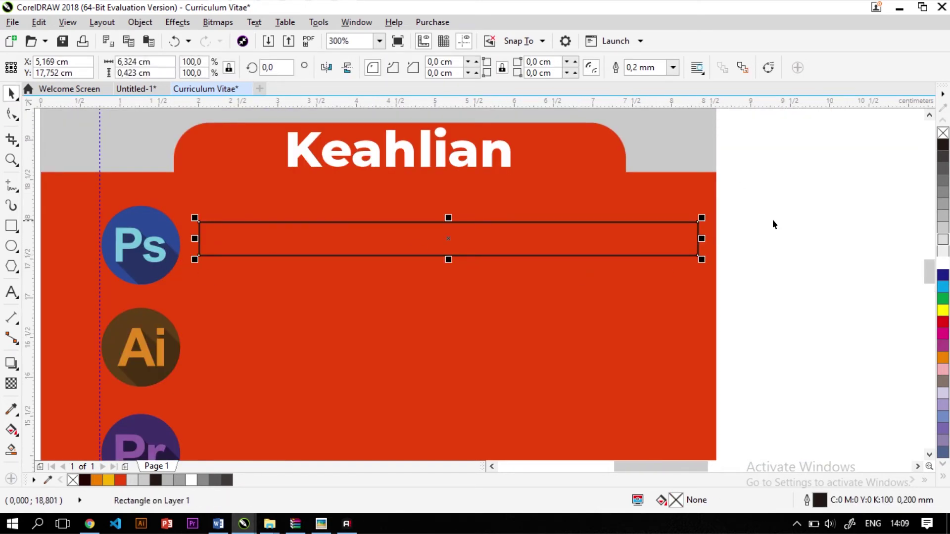
Give the Ps skill bar a white outline and round its corners fully into a pill
right_click(943, 264)
click(844, 260)
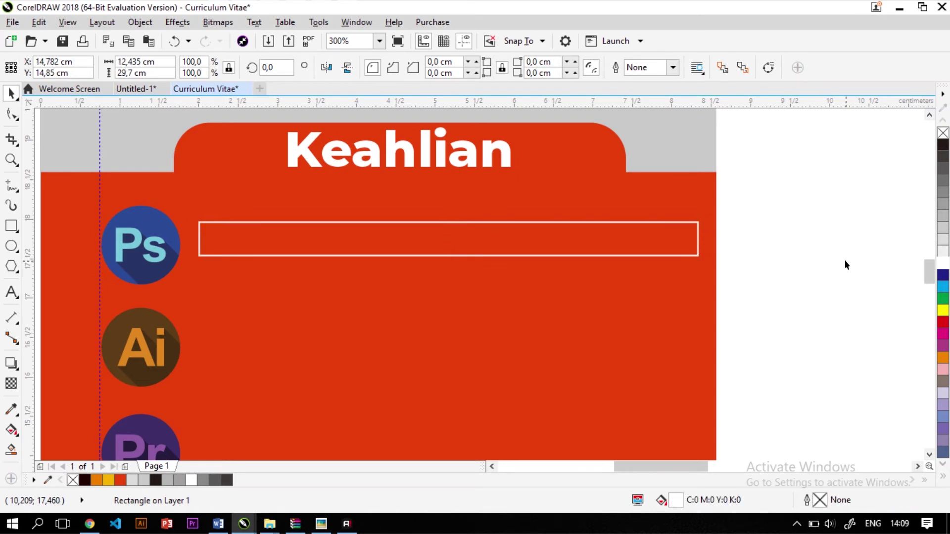
click(588, 255)
scroll(588, 249, down, 5)
scroll(564, 252, up, 5)
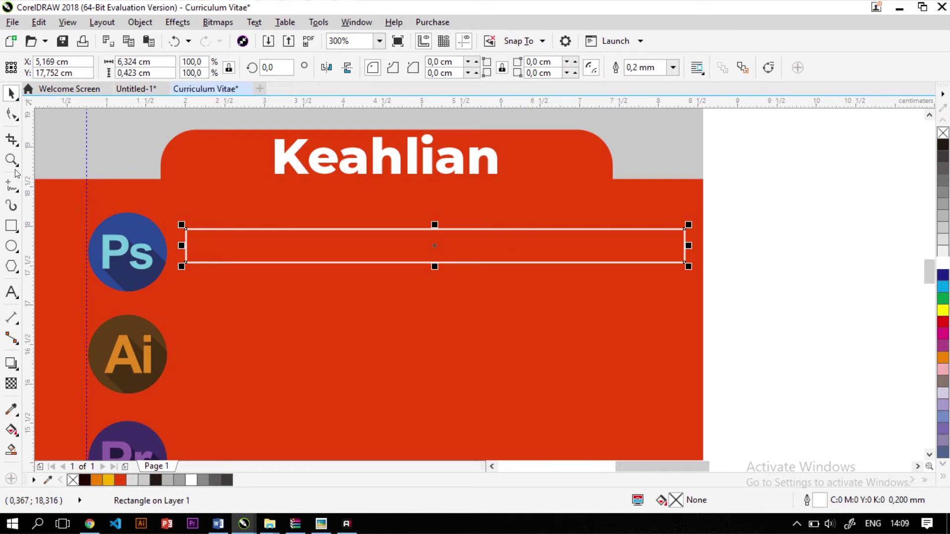
click(12, 114)
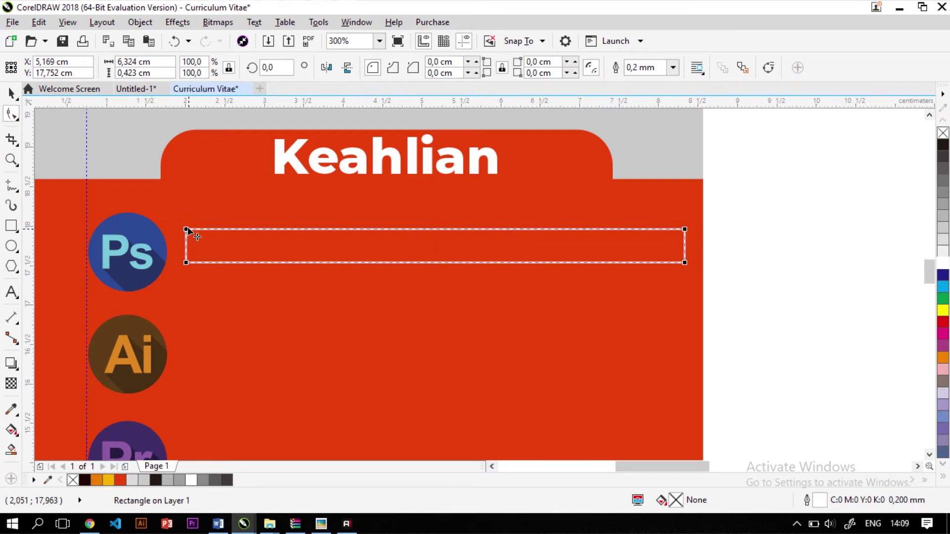
drag(187, 230, 406, 289)
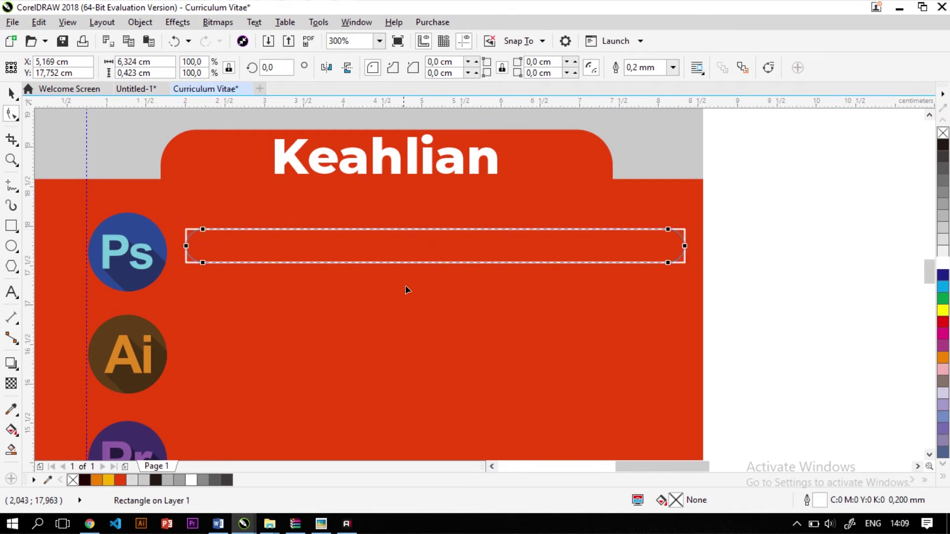
click(9, 92)
Nudge the pill down and make a shorter copy inside it as the inner bar
scroll(396, 226, down, 5)
scroll(221, 229, up, 5)
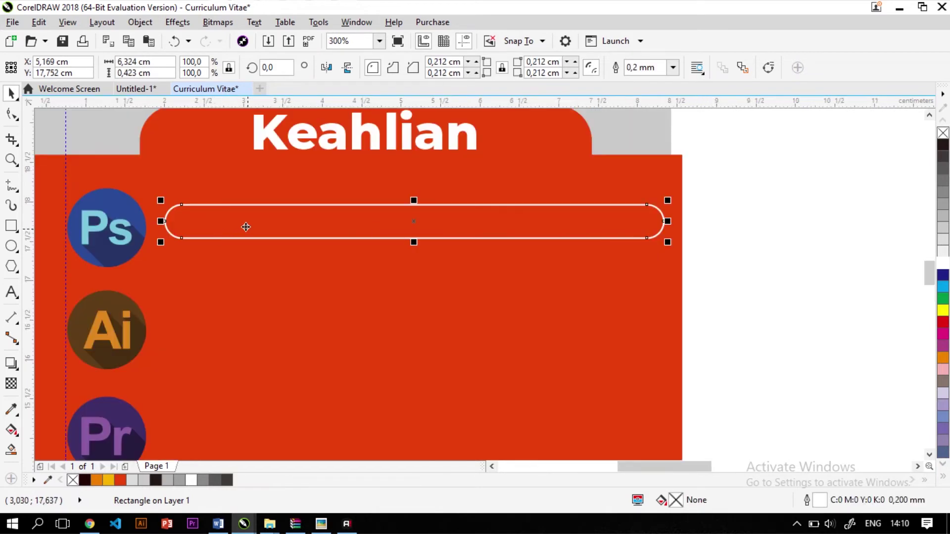
drag(246, 227, 246, 231)
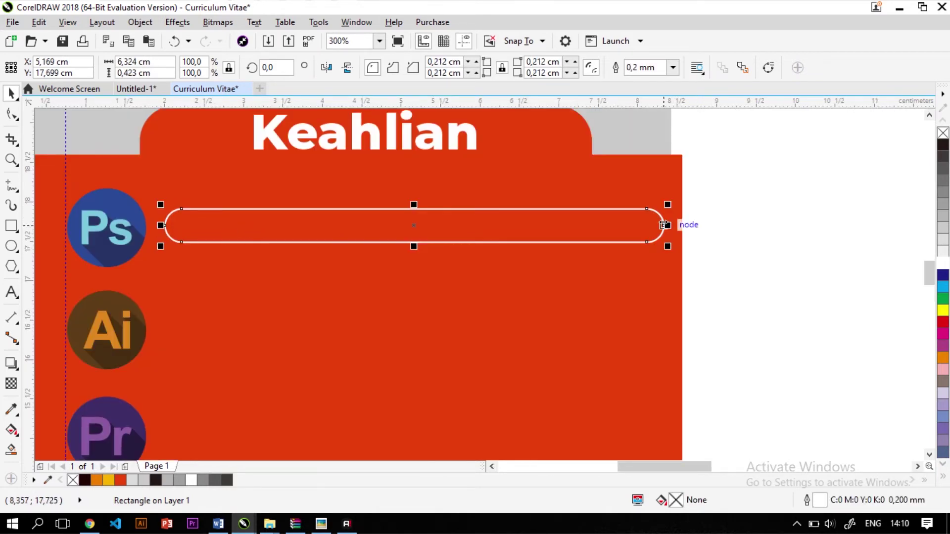
drag(665, 225, 393, 258)
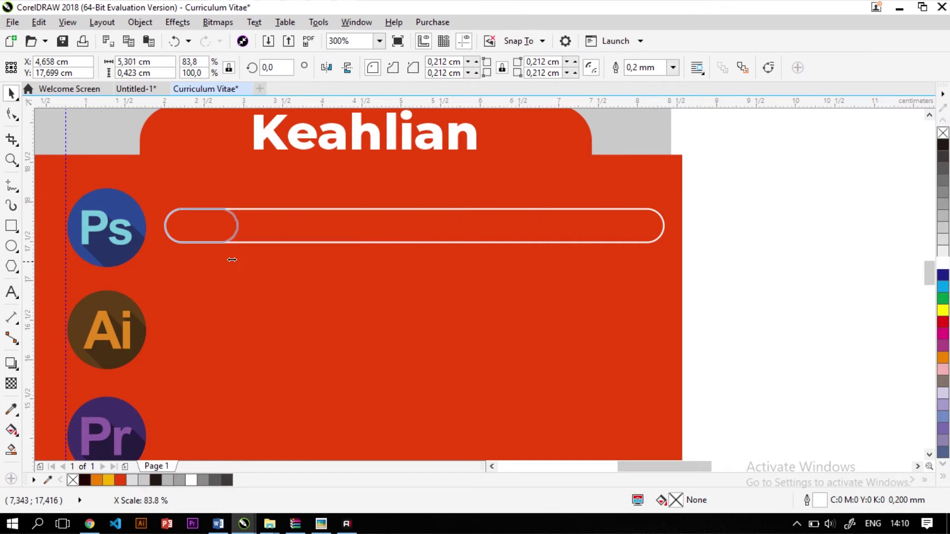
drag(232, 259, 649, 263)
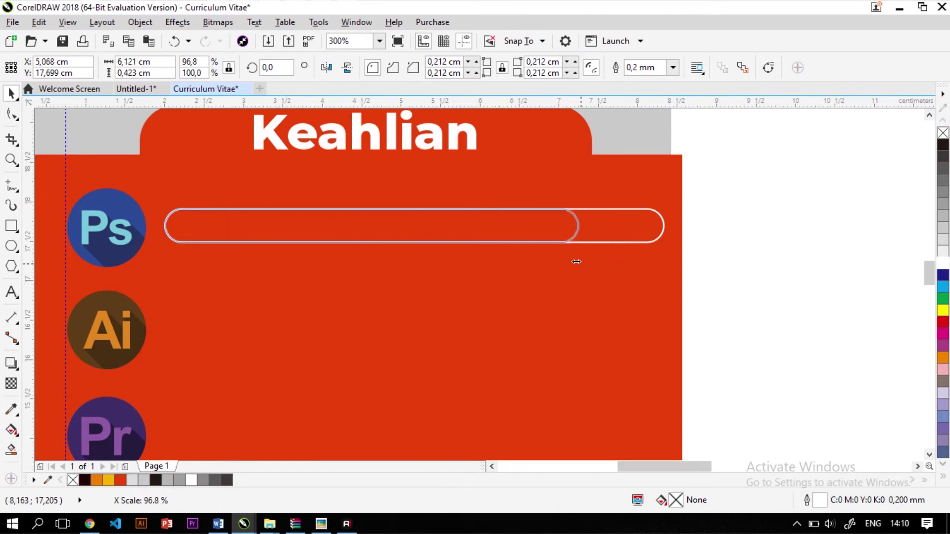
drag(576, 262, 464, 284)
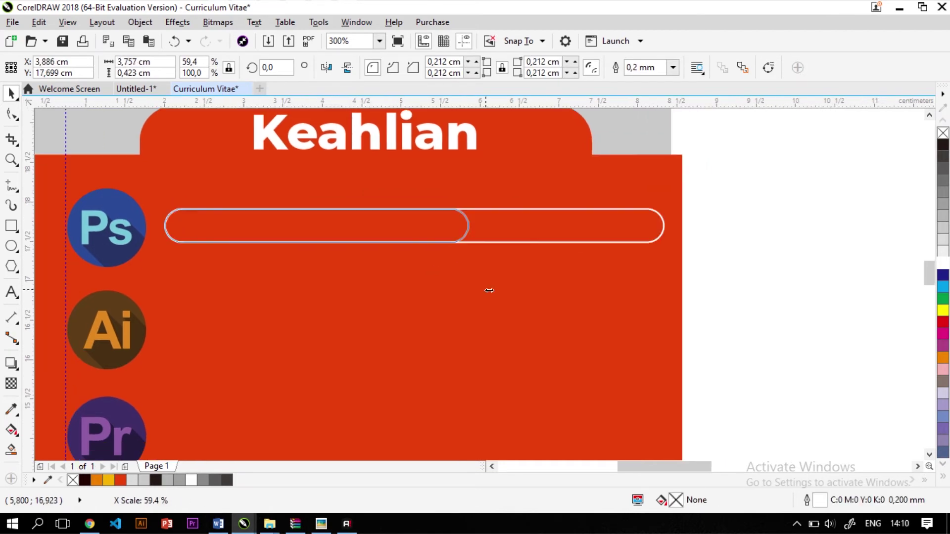
drag(485, 281, 586, 283)
Fill the shorter inner bar solid white and remove its outline
click(831, 237)
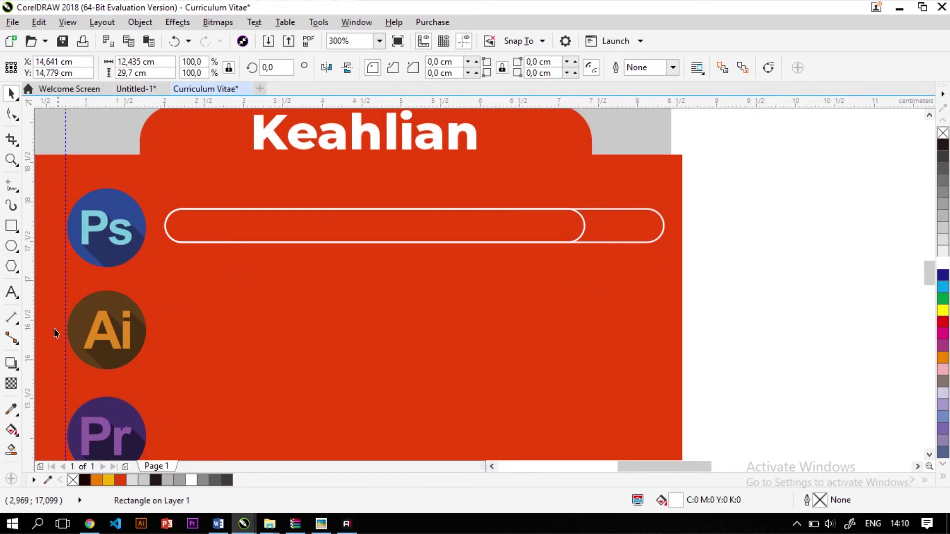
click(432, 218)
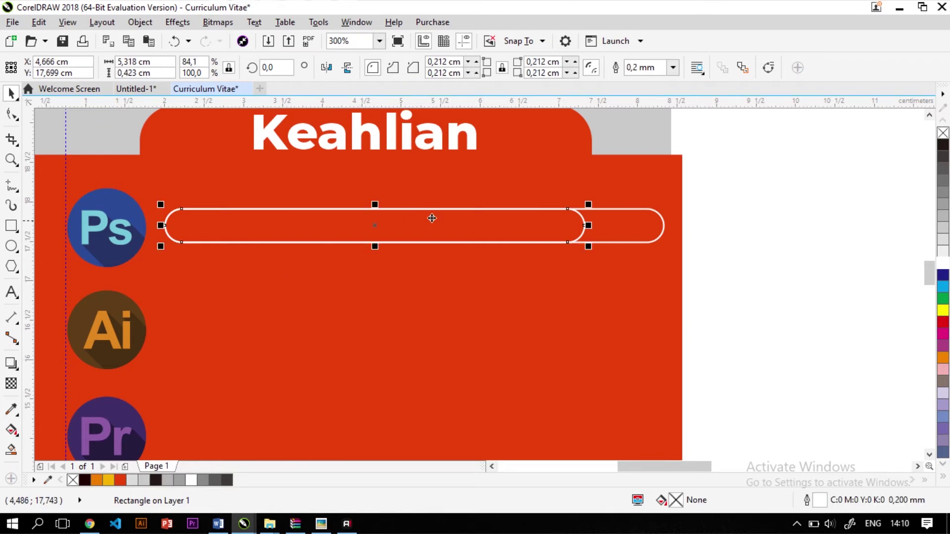
click(943, 265)
right_click(942, 133)
key(Tab)
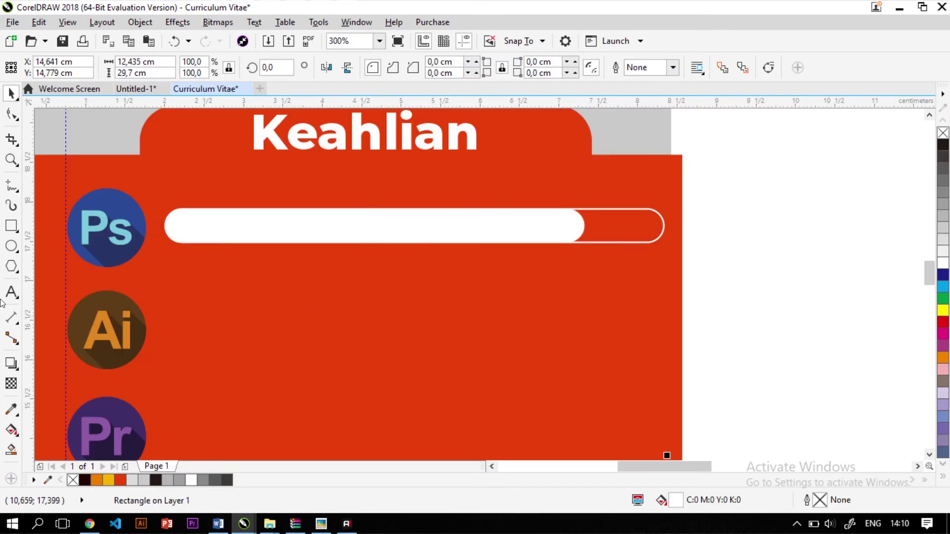
Type the label 90% at the pill's right end, removing the stray space
click(17, 291)
scroll(600, 207, up, 1)
click(604, 238)
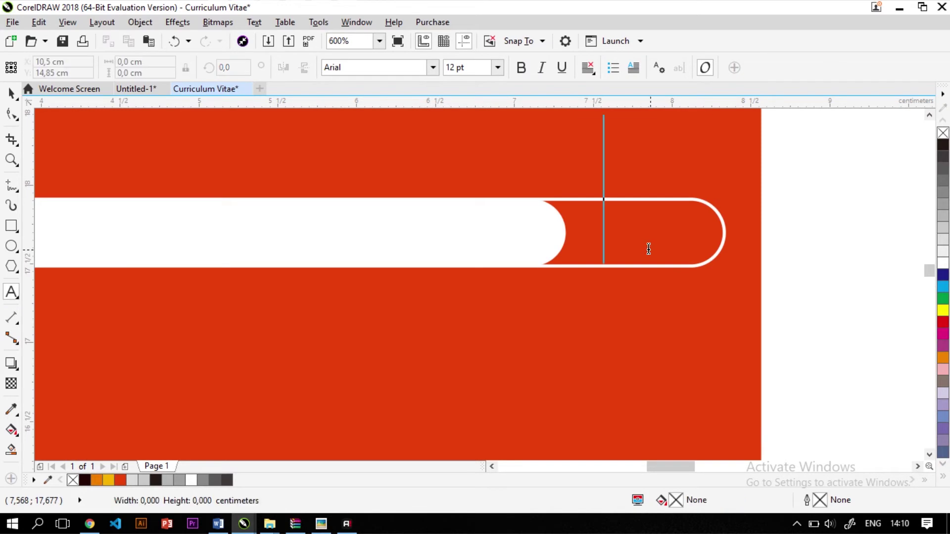
text(90)
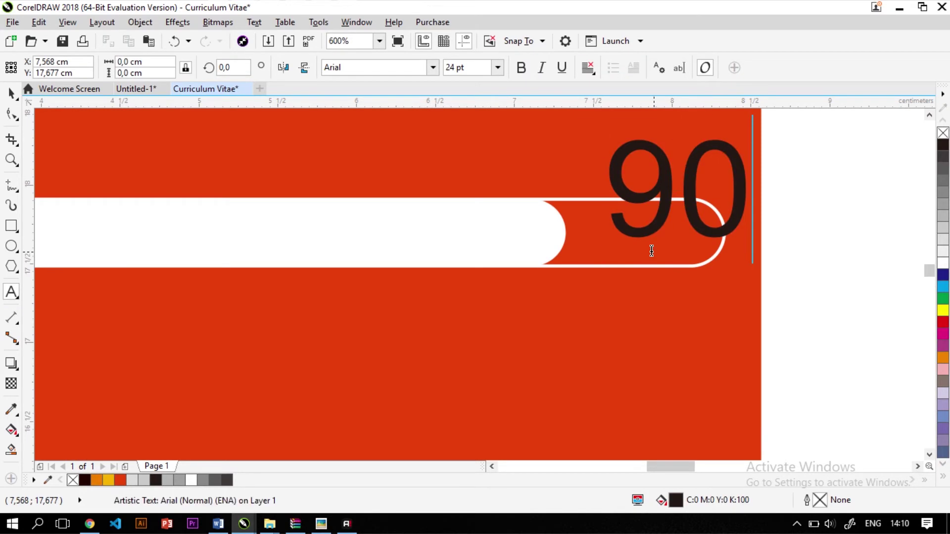
text( %)
scroll(638, 259, down, 1)
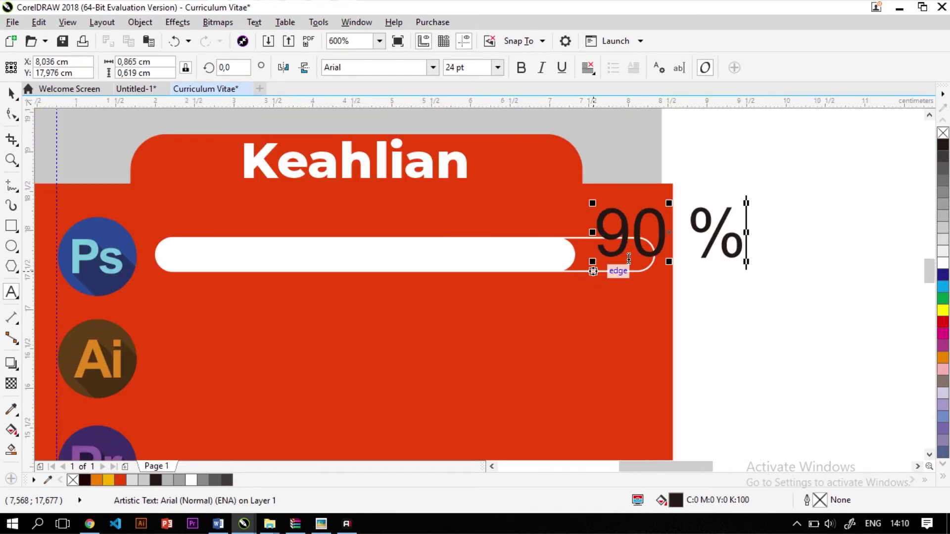
click(699, 233)
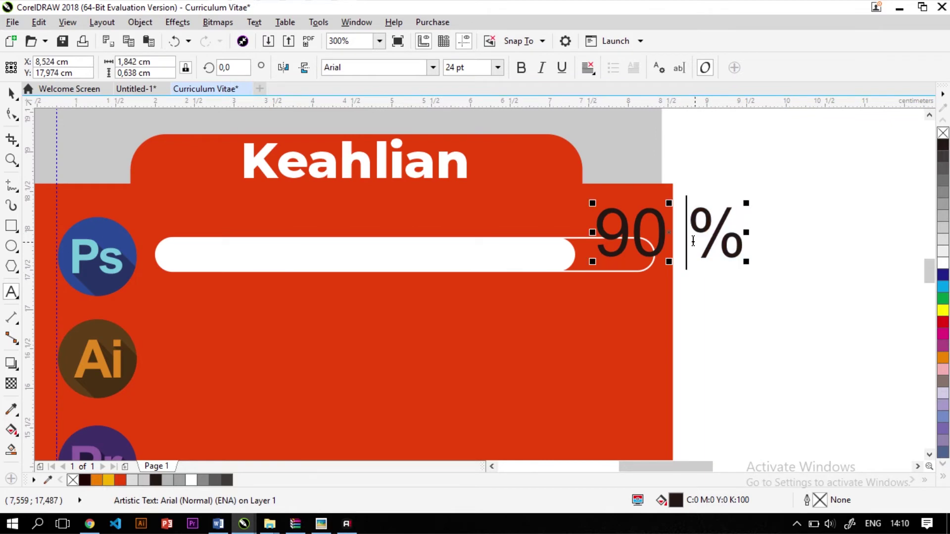
key(BackSpace)
scroll(697, 240, up, 2)
key(ctrl+a)
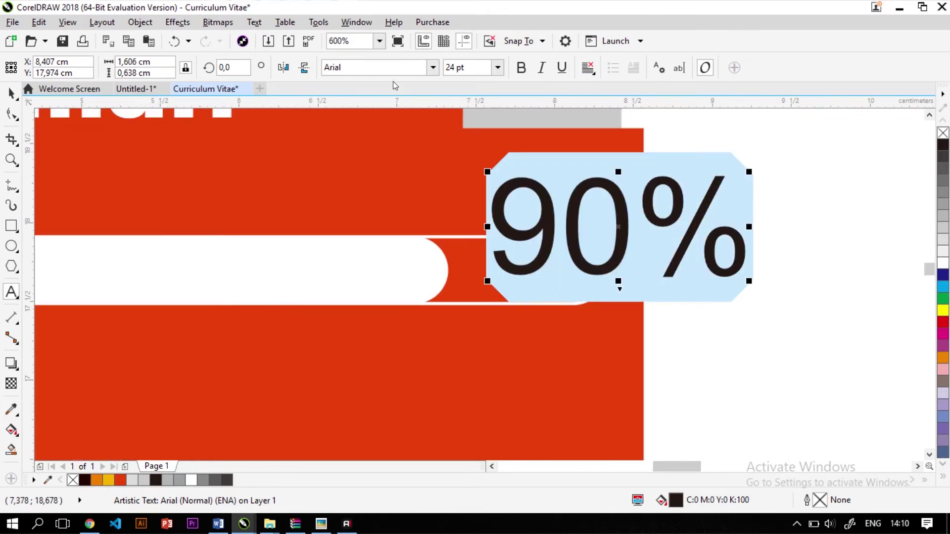
Set the 90% label to white Montserrat Black, shrink it and move it inside the pill
click(394, 64)
text(Mongolian Baiti)
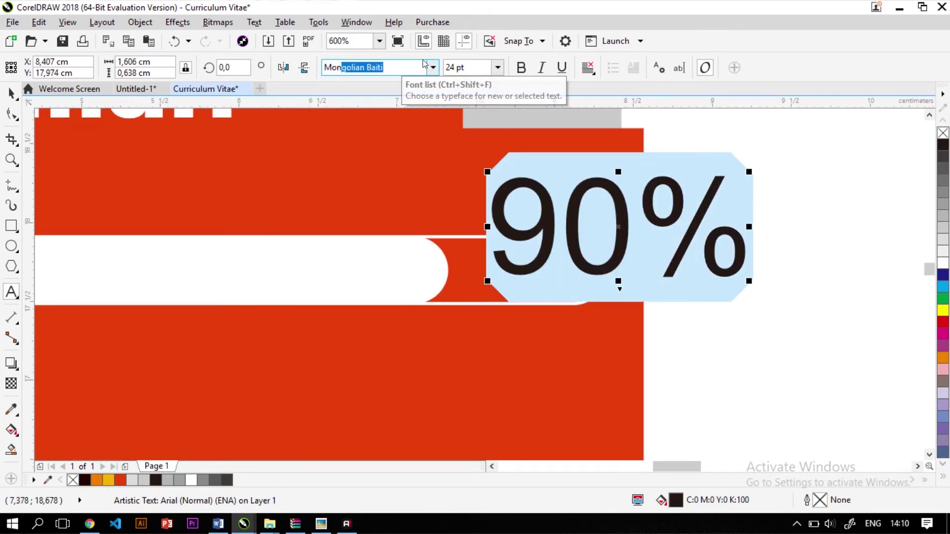
click(433, 67)
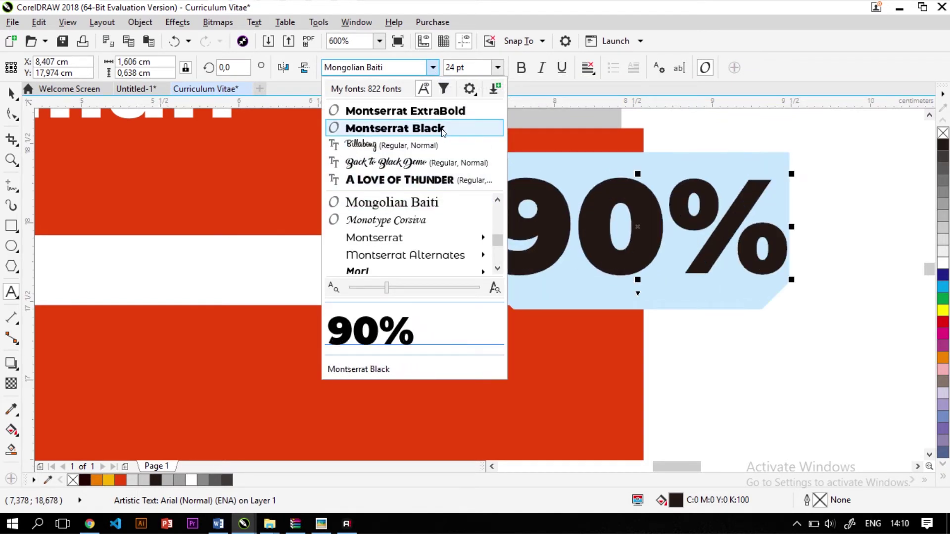
click(440, 132)
click(942, 262)
click(11, 93)
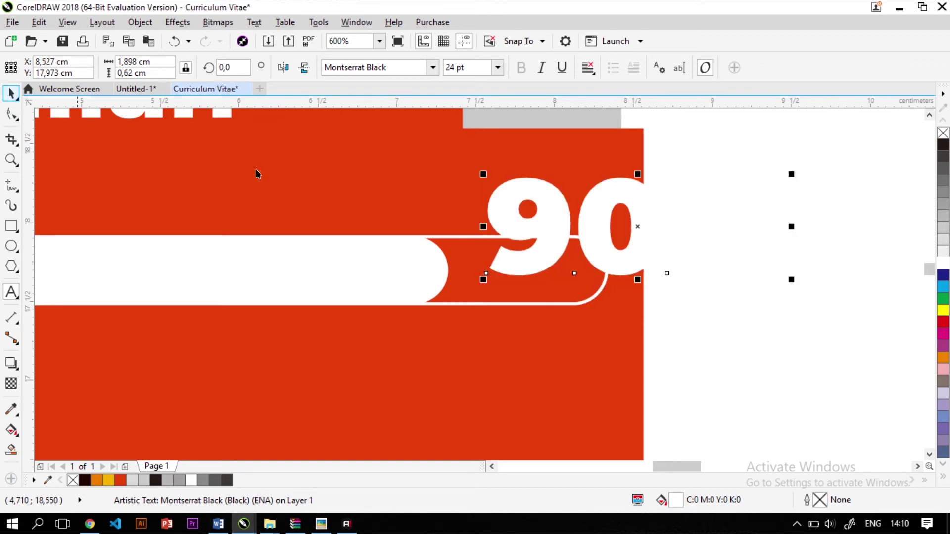
drag(793, 282, 693, 248)
drag(638, 239, 530, 282)
Copy the Ps bar with its 90% label down to the Ai, Pr and Ae rows
scroll(740, 225, down, 2)
click(703, 232)
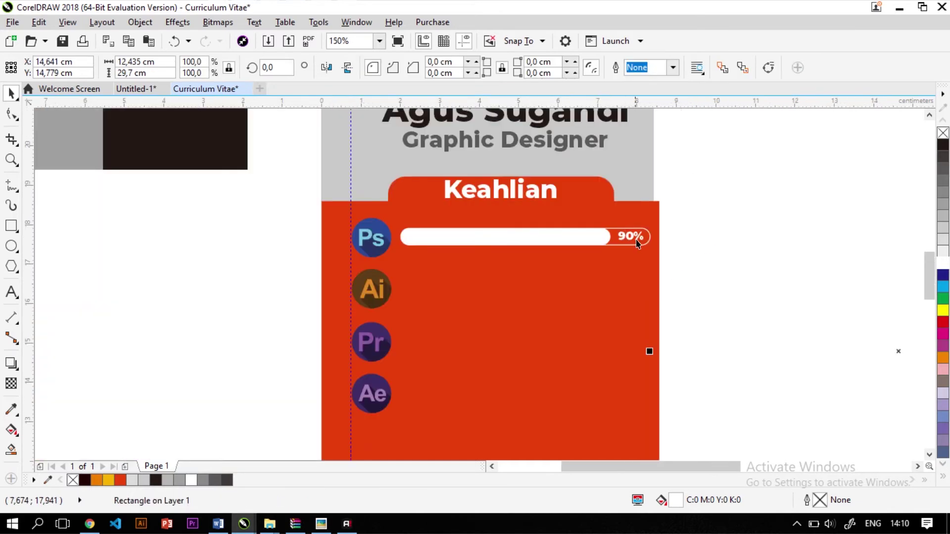
scroll(703, 232, up, 1)
scroll(703, 232, down, 1)
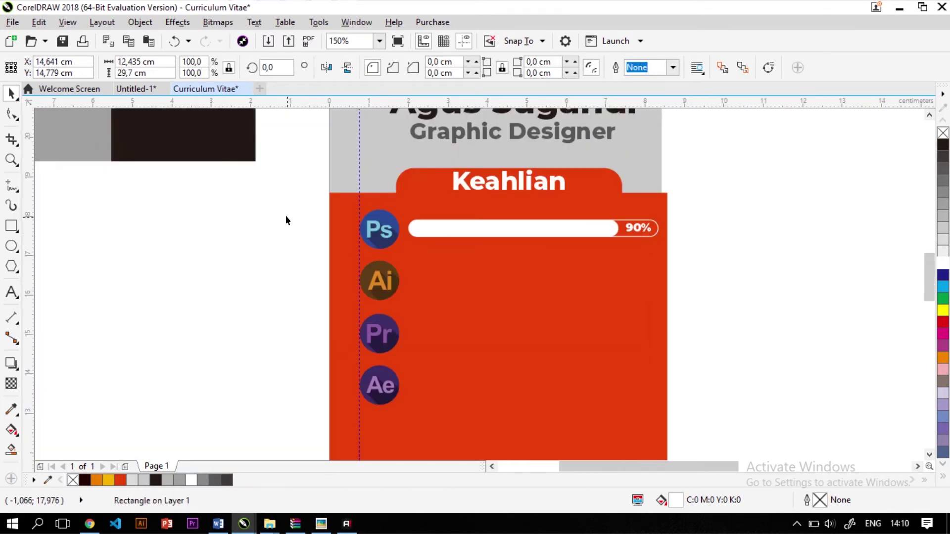
drag(238, 198, 699, 245)
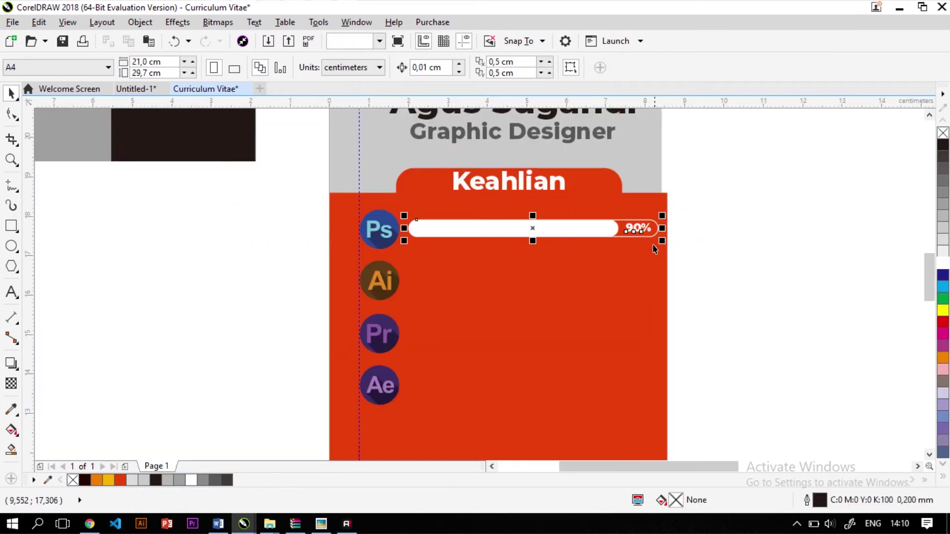
drag(463, 228, 499, 383)
key(Escape)
Change the Ai label to 80% and shorten its white fill bar to match
scroll(623, 277, up, 2)
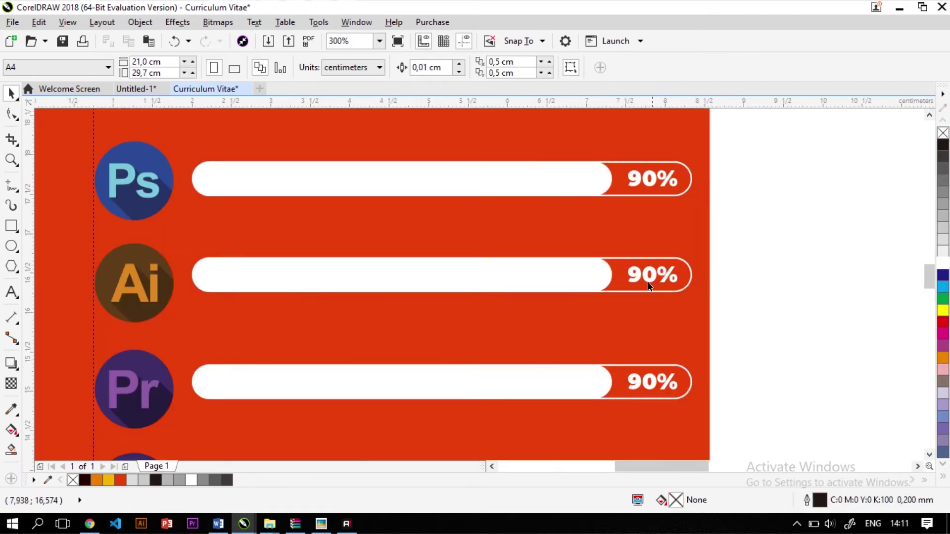
click(649, 276)
drag(654, 275, 505, 301)
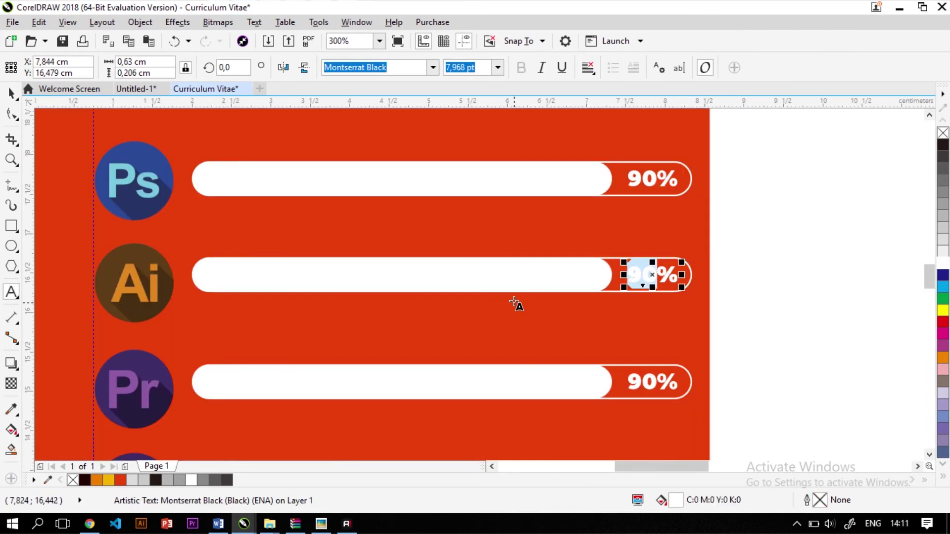
text(80)
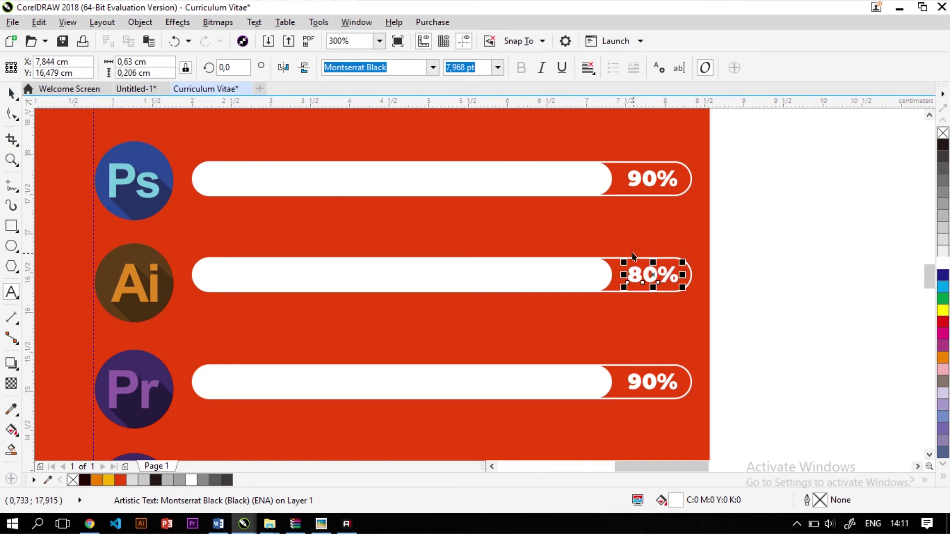
key(ctrl+space)
click(604, 275)
drag(614, 276, 509, 297)
Change the Pr label to 85% and shorten its white fill bar to match
scroll(602, 267, down, 3)
scroll(598, 338, up, 3)
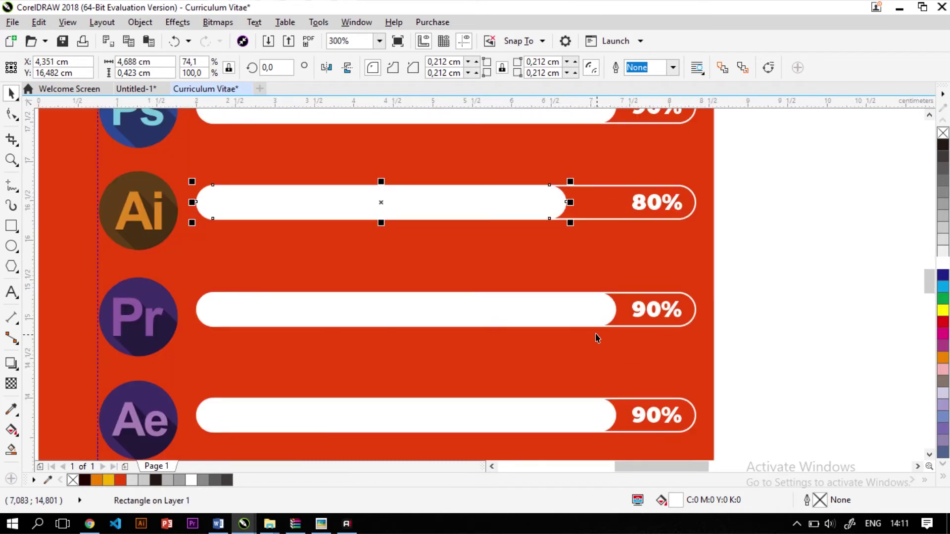
double_click(653, 317)
drag(666, 310, 616, 310)
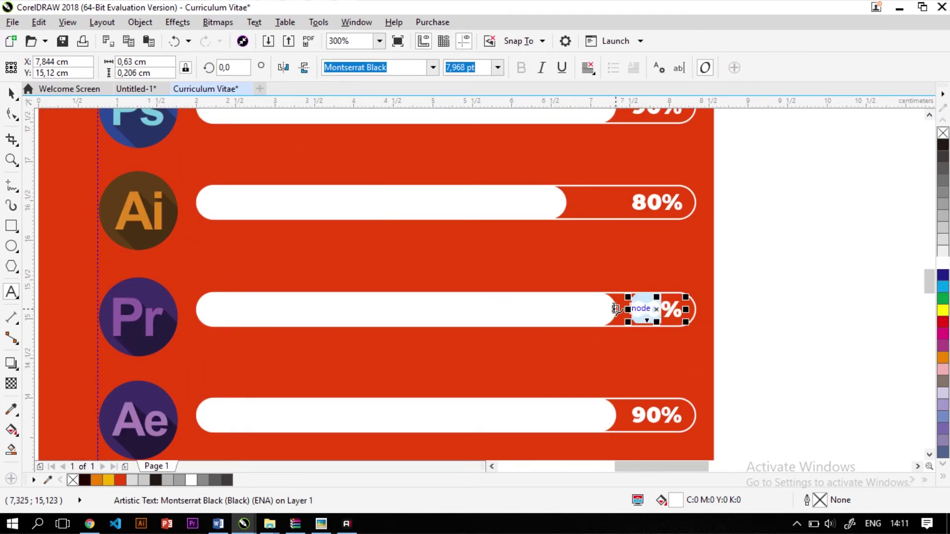
text(85)
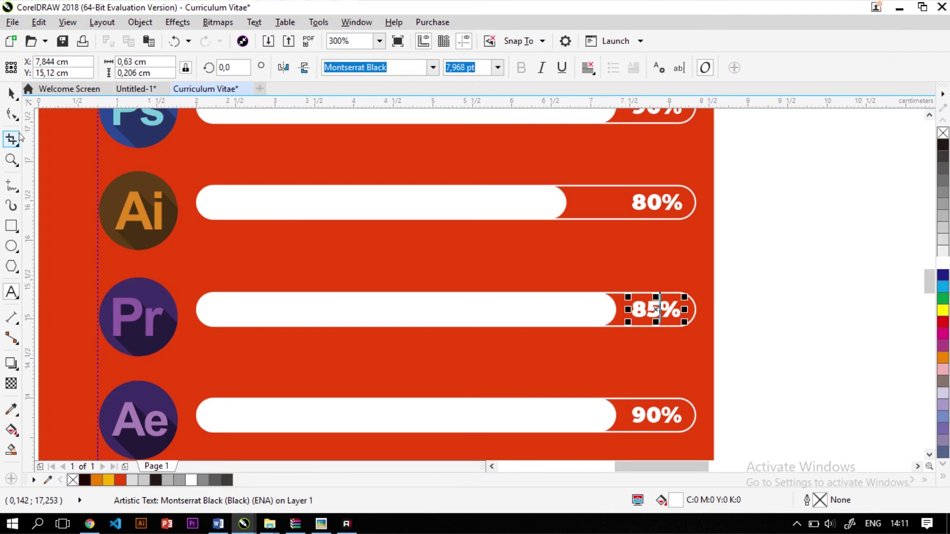
click(592, 309)
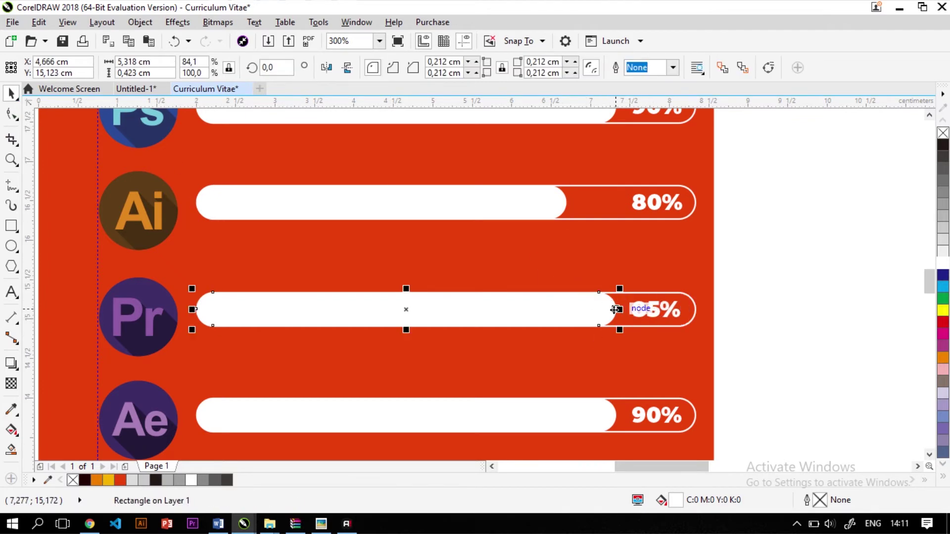
drag(615, 310, 595, 321)
Change the Ae label to 75% and shorten its white fill bar to match
scroll(595, 320, down, 2)
scroll(613, 331, up, 2)
click(614, 331)
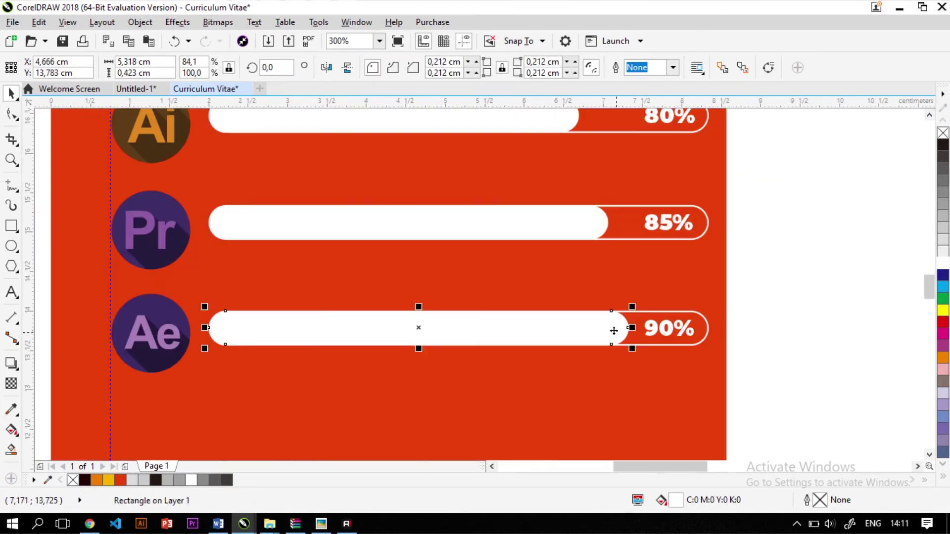
click(665, 333)
drag(674, 329, 631, 322)
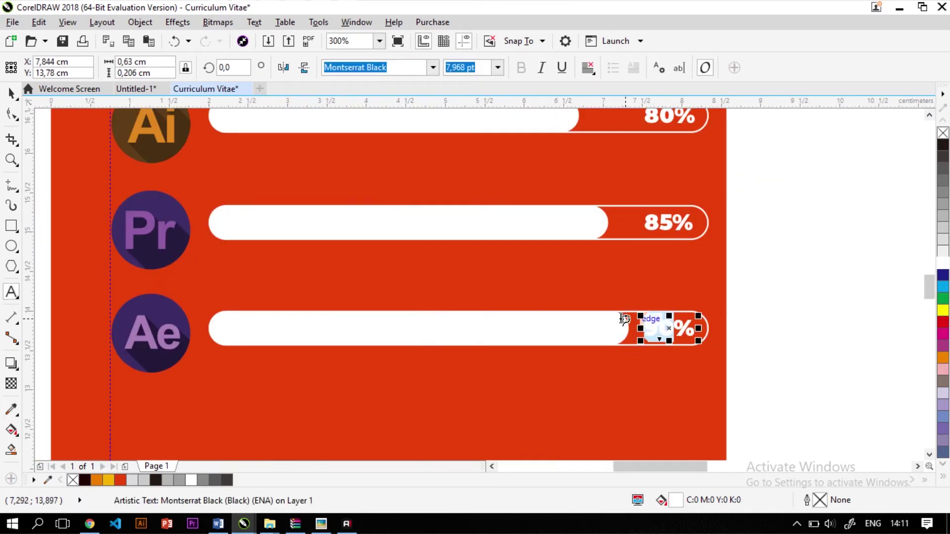
text(75)
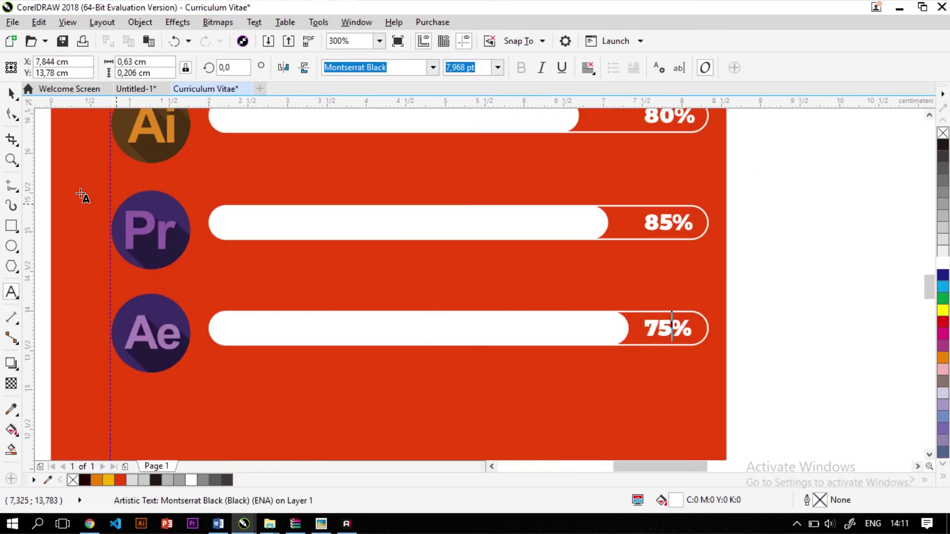
key(ctrl+space)
click(630, 344)
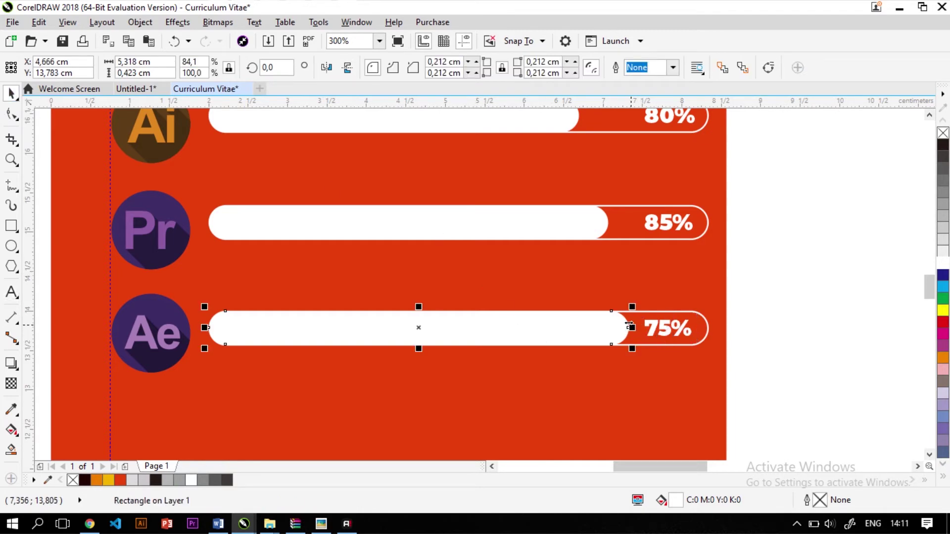
drag(630, 325, 484, 289)
Clear the selection, then select all the skill bar objects together
scroll(483, 289, down, 2)
click(260, 247)
scroll(268, 250, down, 3)
scroll(291, 256, up, 3)
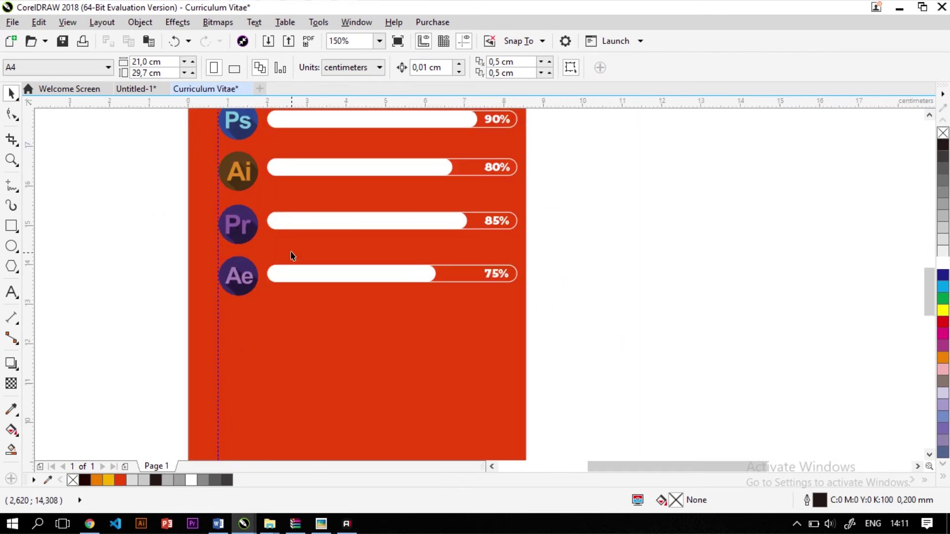
scroll(280, 193, up, 3)
scroll(335, 225, down, 1)
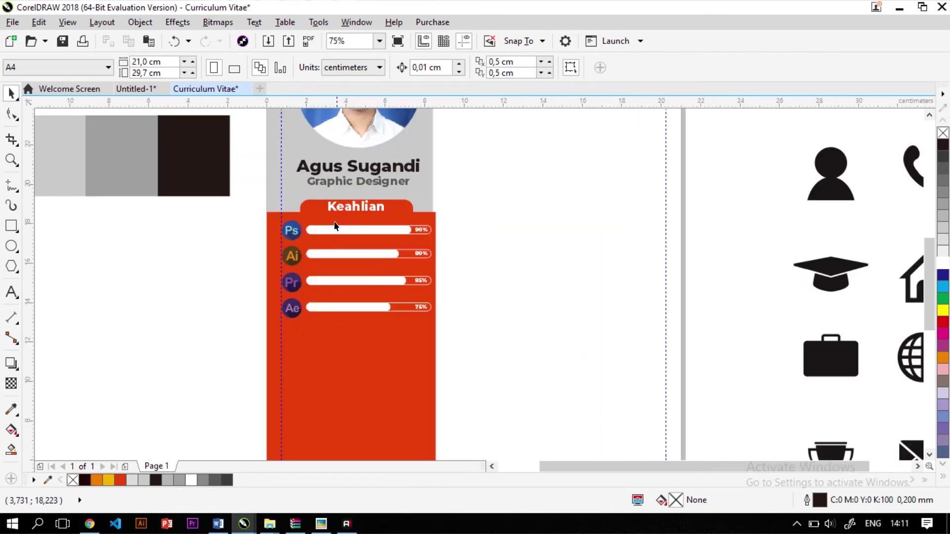
scroll(334, 226, up, 1)
drag(172, 220, 542, 414)
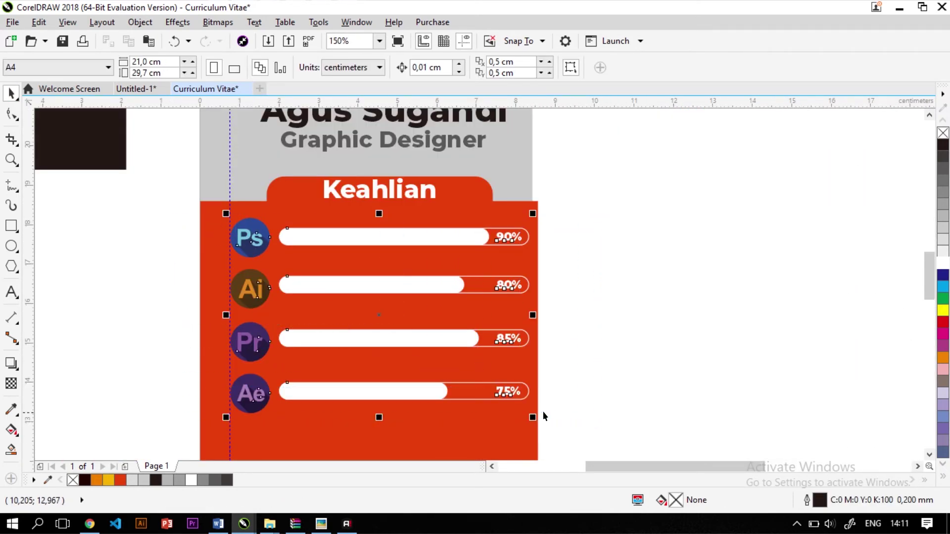
scroll(457, 397, up, 1)
scroll(409, 389, down, 1)
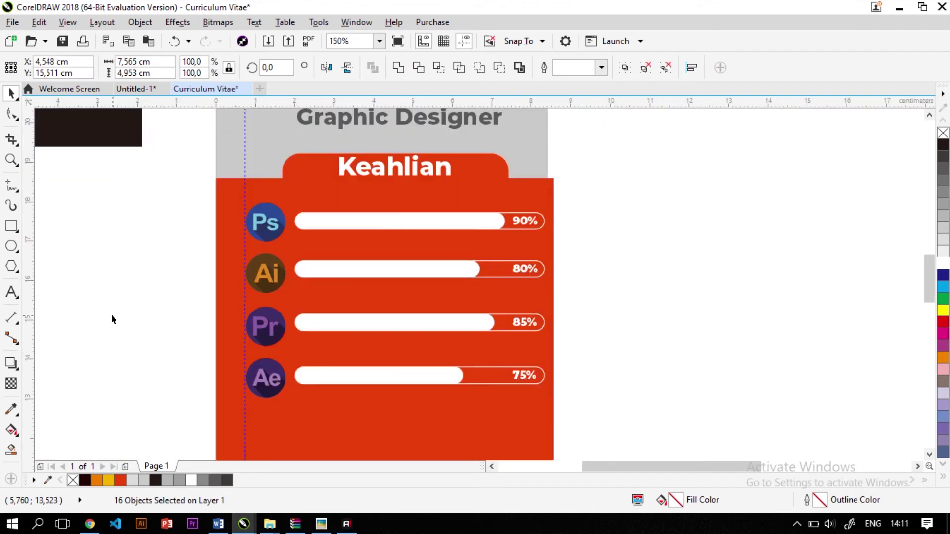
Type the caption 'Adobe Potoshop' above the Ps bar, fixing stray characters
click(183, 248)
scroll(389, 195, up, 1)
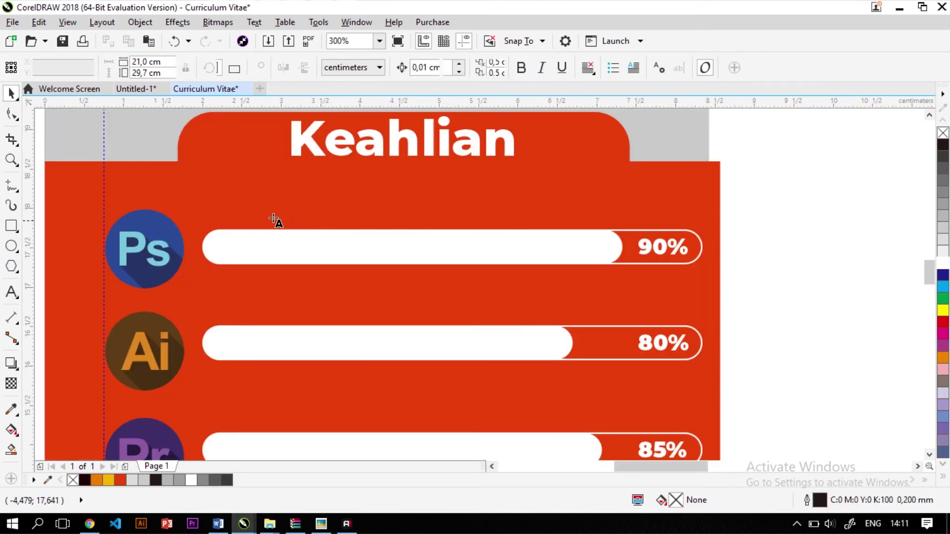
click(257, 210)
text(a)
drag(616, 309, 598, 321)
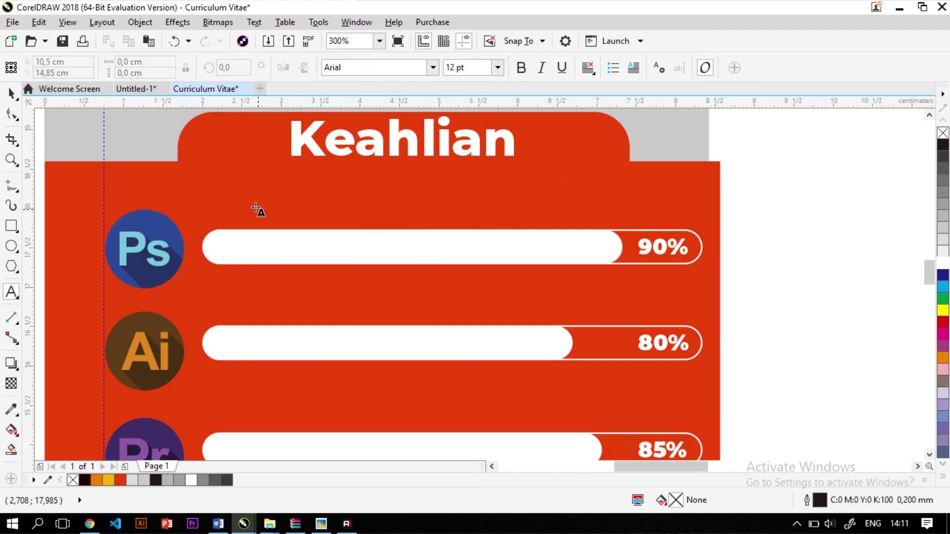
text(aD)
key(BackSpace)
key(BackSpace)
text(A)
text(do)
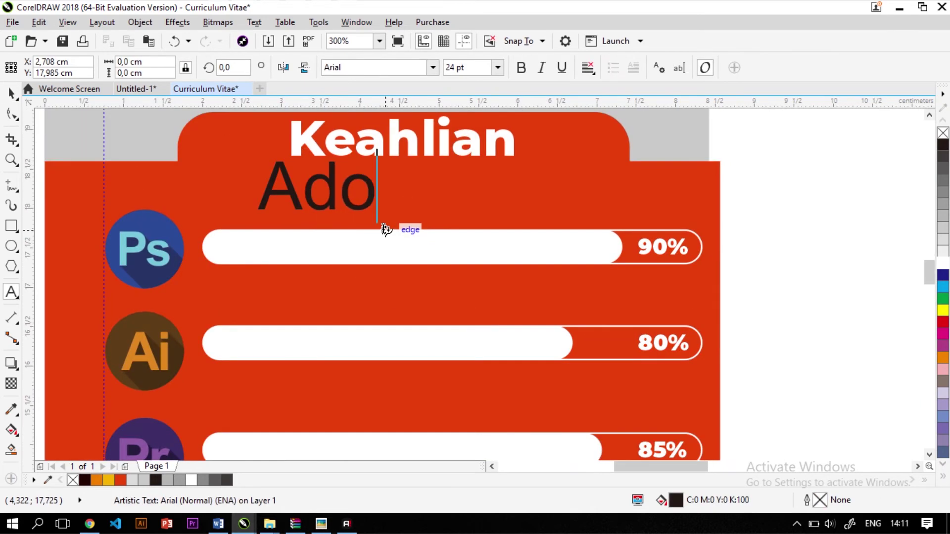
text(be Potos)
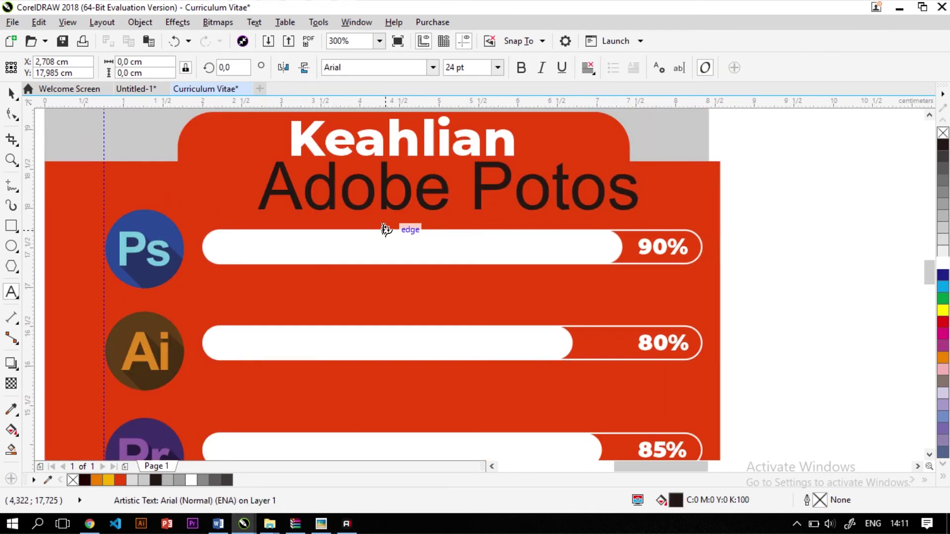
text(hop)
Make the caption white, shrink it and place it just above the Ps bar
key(ctrl+a)
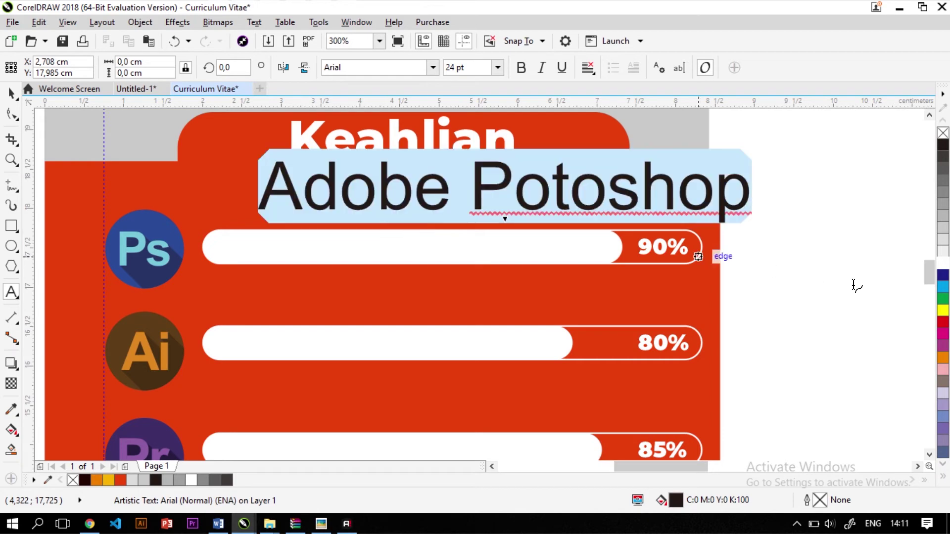
click(943, 251)
click(587, 184)
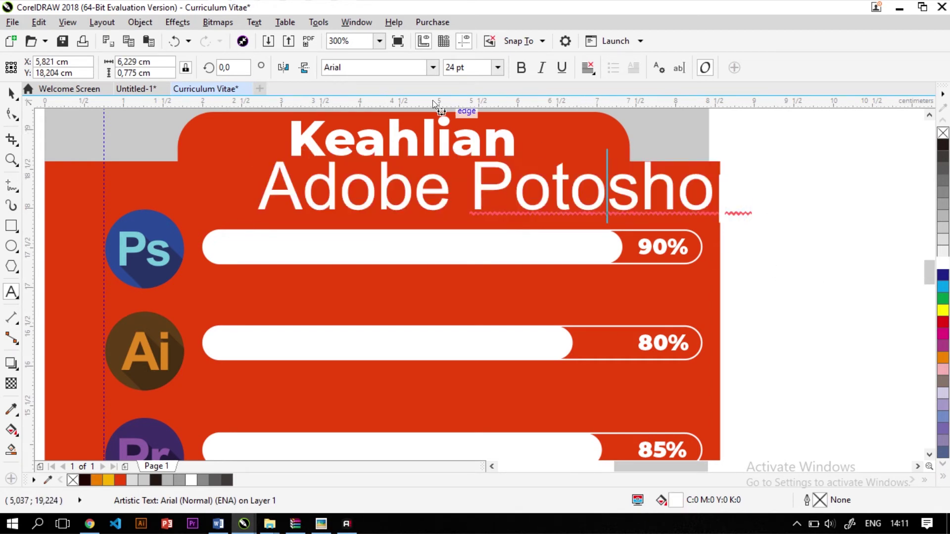
key(ctrl+a)
click(11, 92)
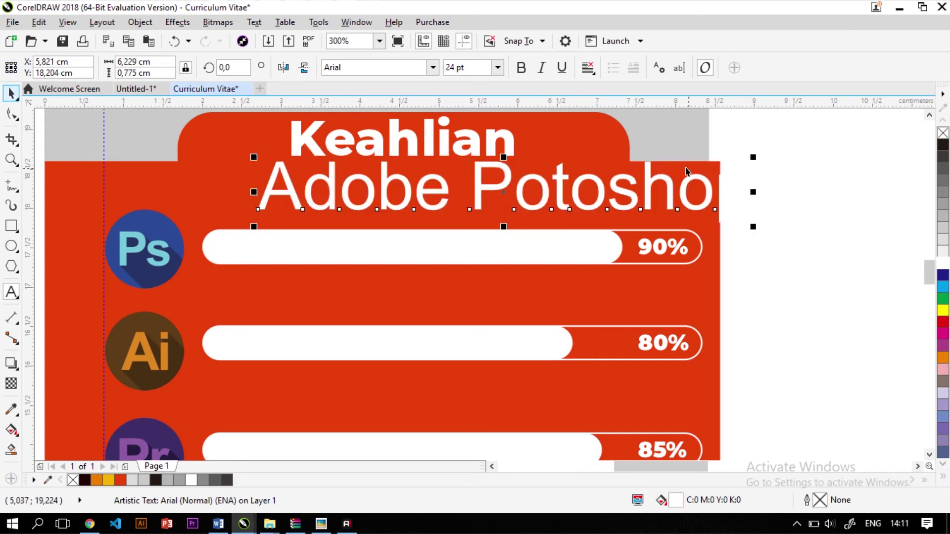
drag(753, 227, 636, 220)
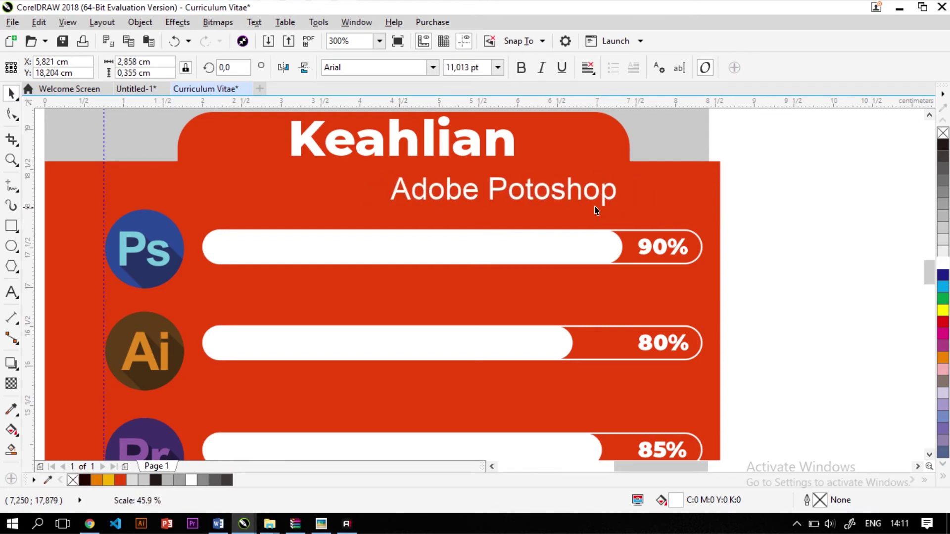
drag(571, 192, 483, 296)
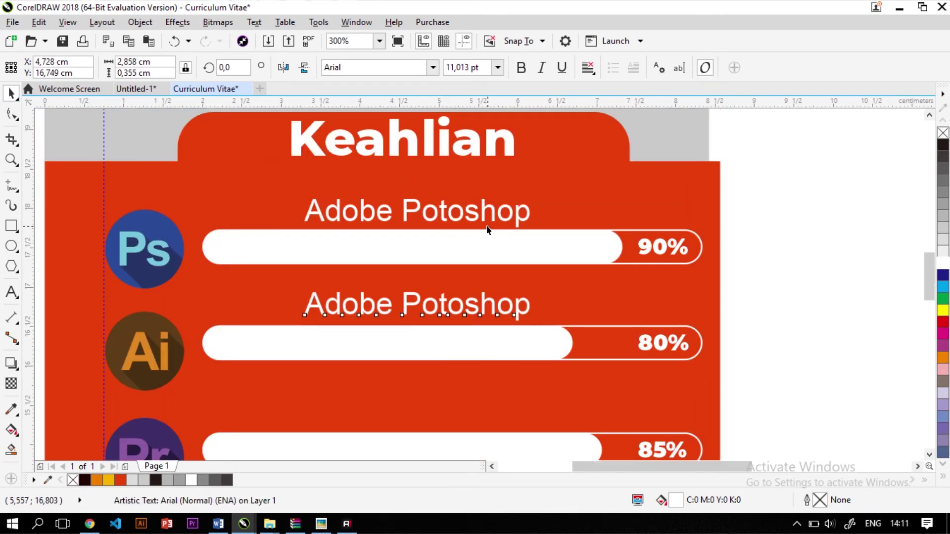
Drop copies of the caption above the other bars and select Potoshop in the second
scroll(485, 223, down, 2)
drag(455, 246, 453, 350)
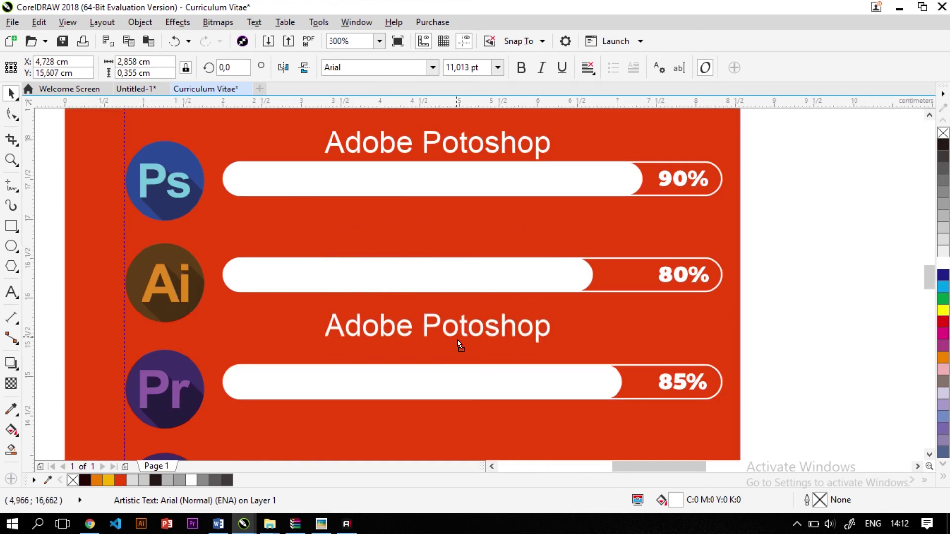
right_click(457, 342)
scroll(453, 349, down, 2)
scroll(464, 269, up, 2)
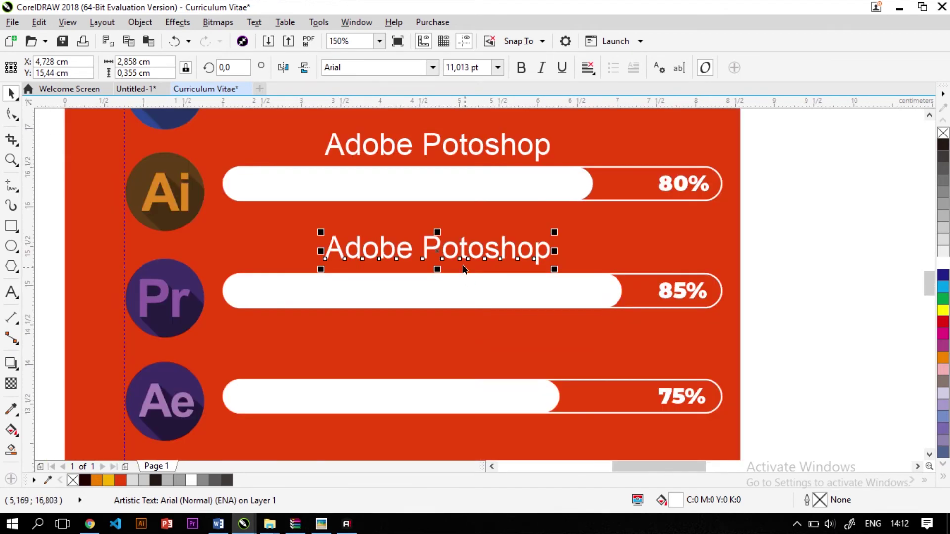
drag(462, 246, 468, 352)
right_click(469, 353)
scroll(468, 352, down, 2)
scroll(462, 238, up, 2)
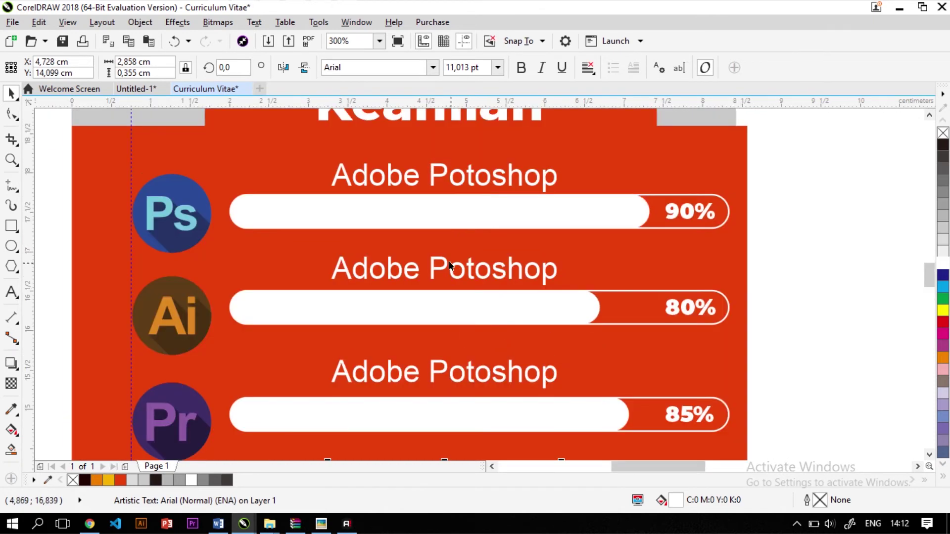
drag(431, 267, 622, 269)
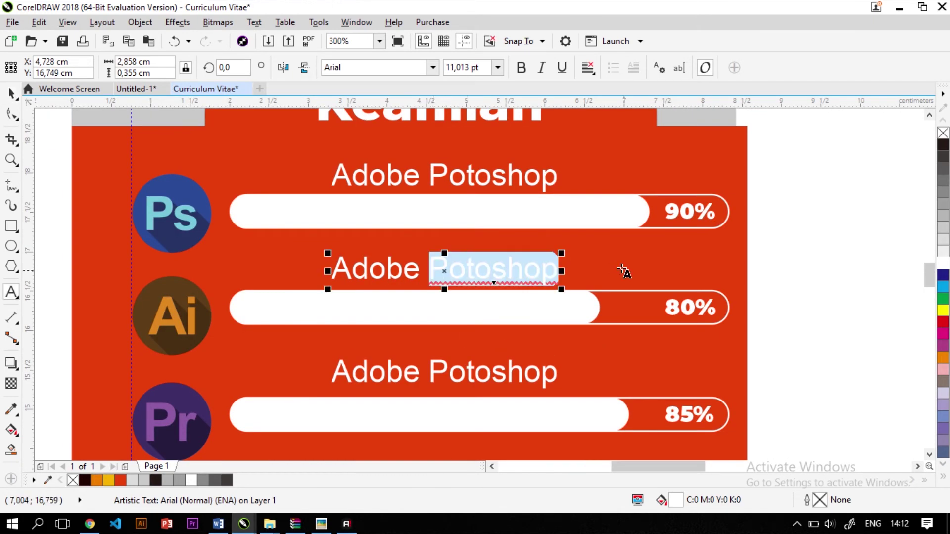
Rename the second and third captions to Adobe Illustrator and Adobe Premiere Pro
key(BackSpace)
text(Illustrator)
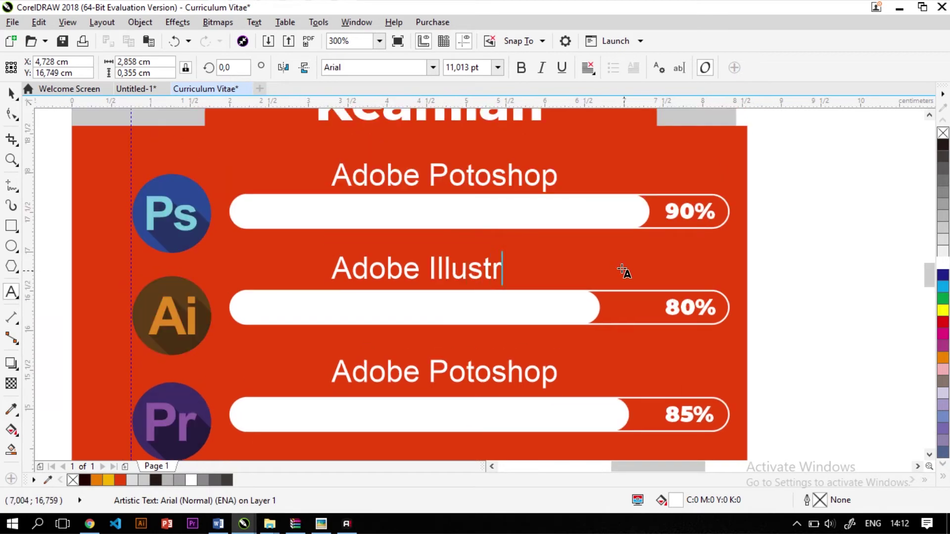
double_click(468, 374)
text(Pr)
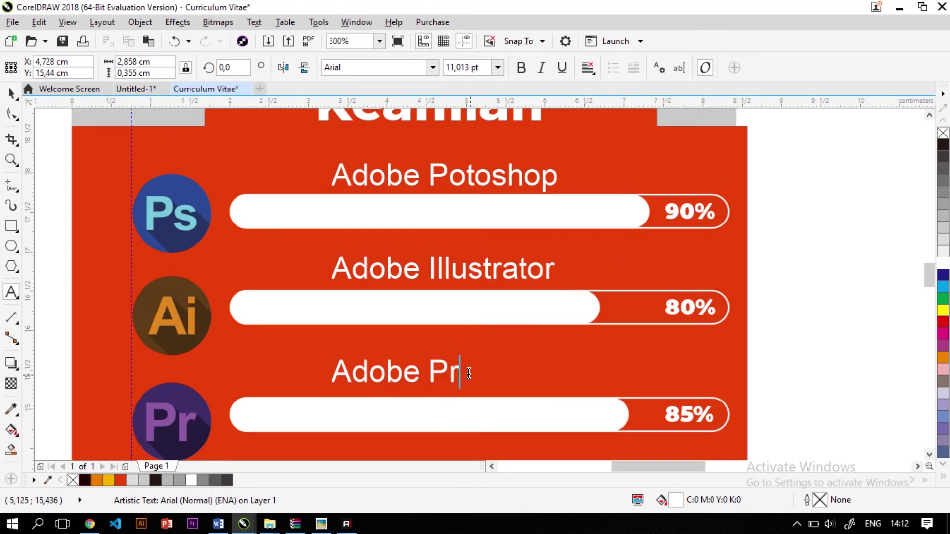
text(emiere Pro)
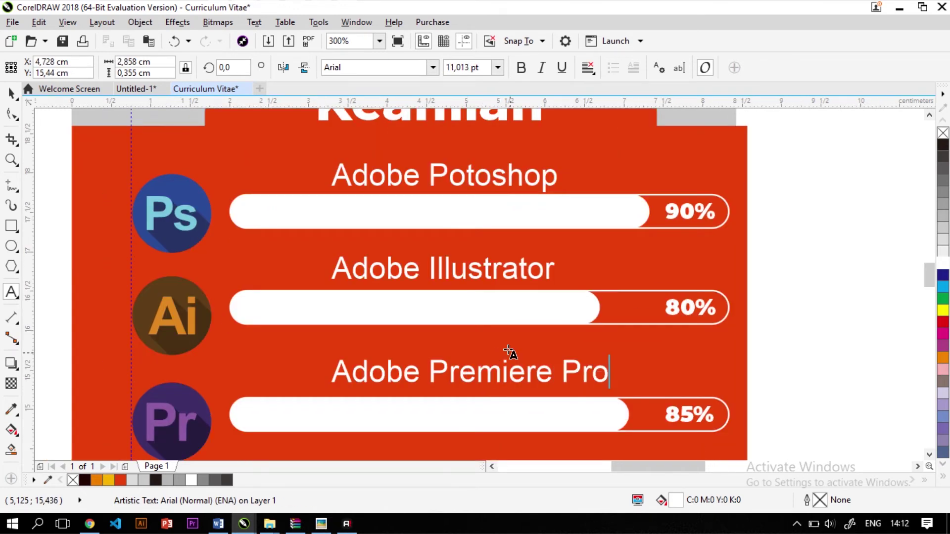
Change the fourth caption to read Adobe After Efek
scroll(510, 346, down, 4)
scroll(511, 351, down, 2)
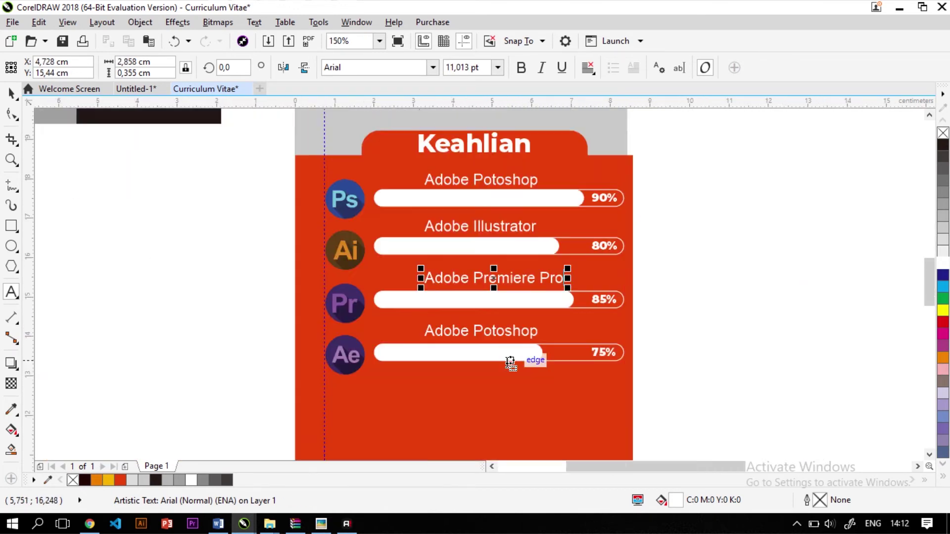
scroll(505, 337, up, 4)
click(500, 301)
double_click(500, 301)
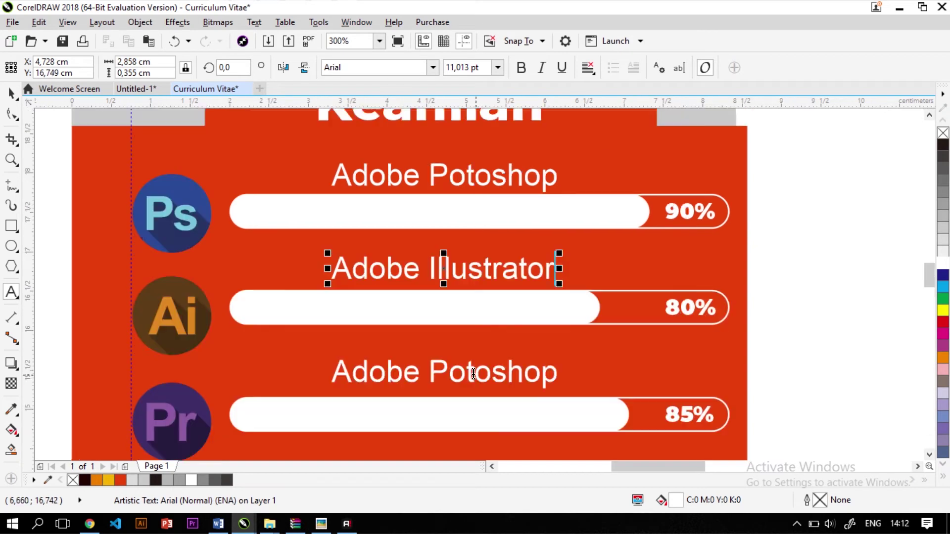
text(After Efek)
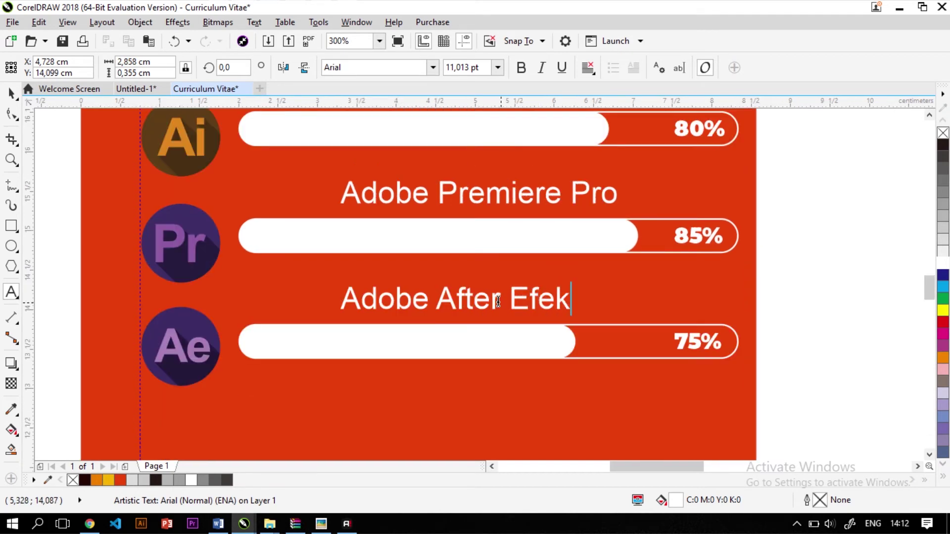
key(Escape)
Select the four skill captions together, then clear the selection
scroll(393, 309, down, 2)
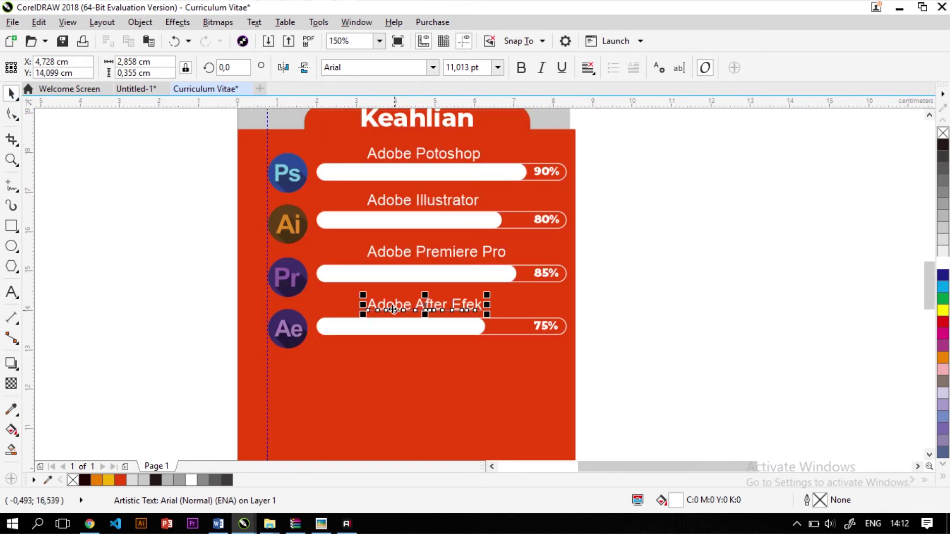
shift+click(458, 251)
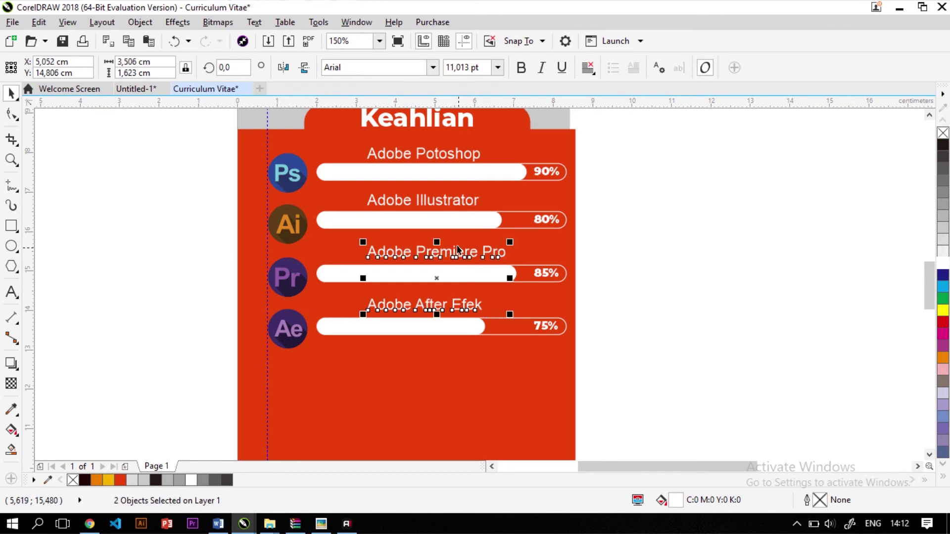
shift+click(445, 205)
shift+click(440, 149)
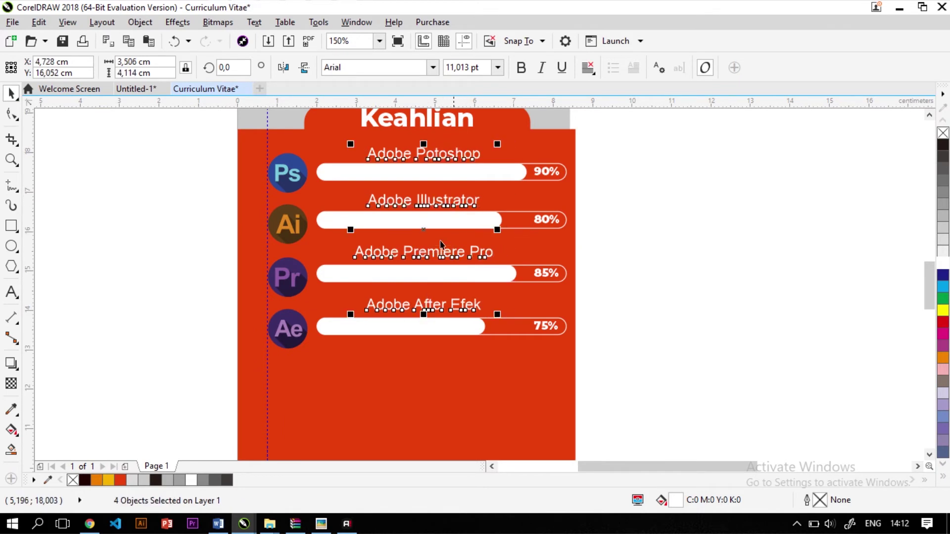
click(160, 216)
scroll(159, 215, down, 1)
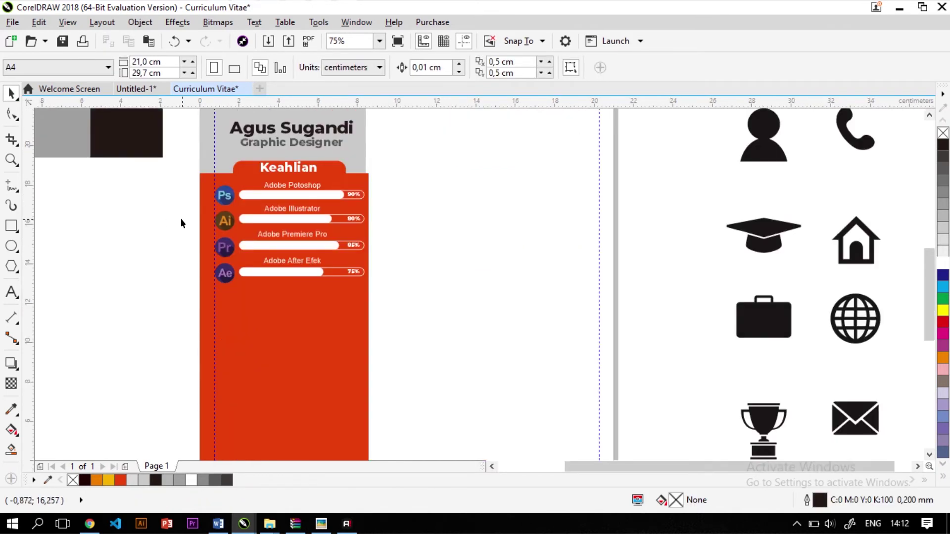
Duplicate the red skills panel and its Keahlian tab, resized to cover the lower page
scroll(180, 219, down, 1)
scroll(224, 292, up, 2)
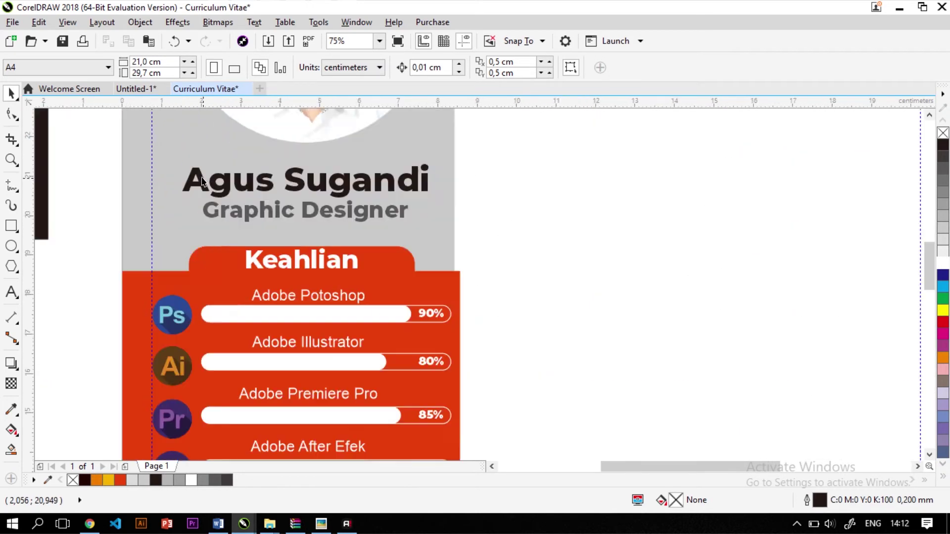
scroll(316, 292, down, 2)
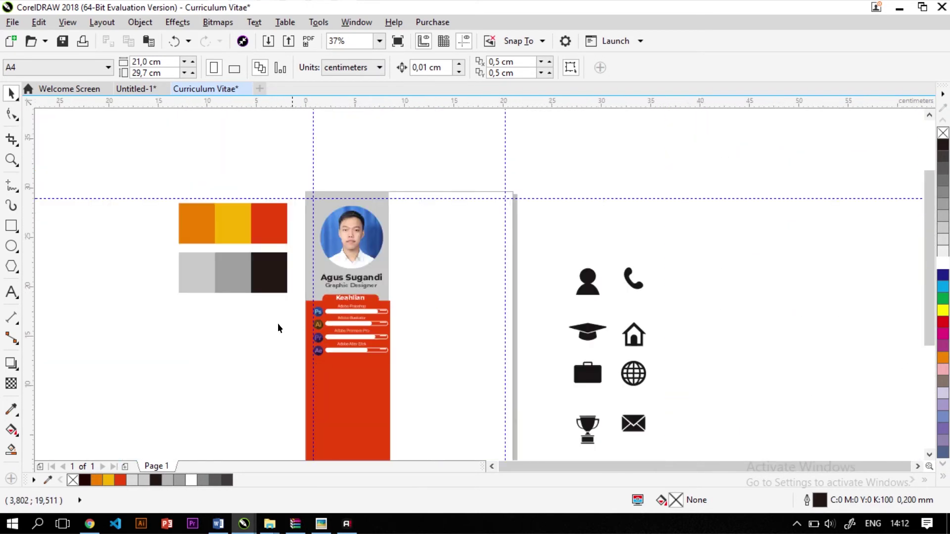
scroll(340, 366, down, 3)
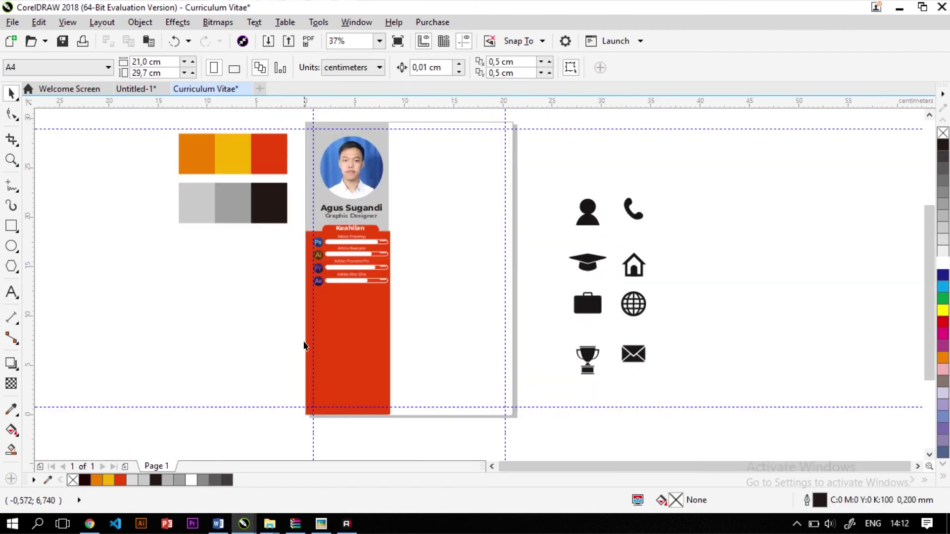
scroll(303, 345, up, 1)
click(342, 256)
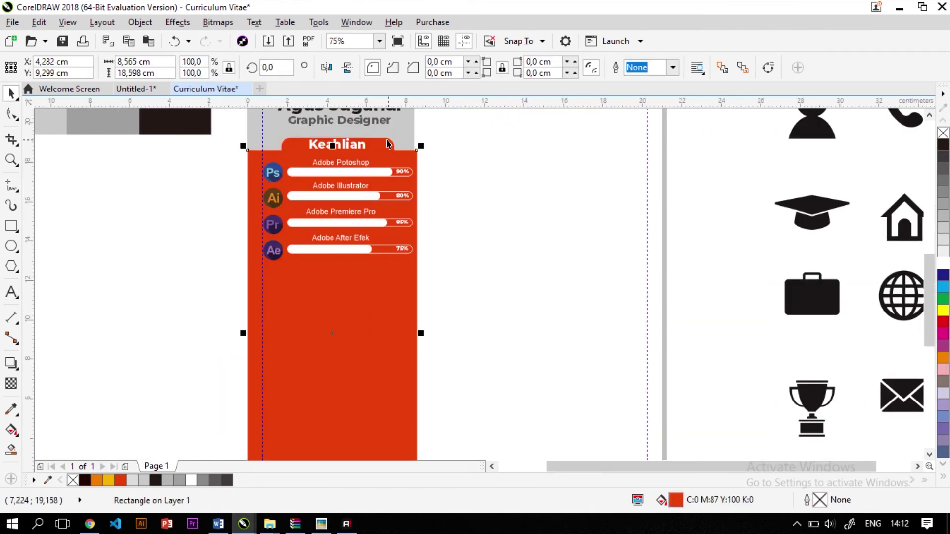
shift+click(384, 143)
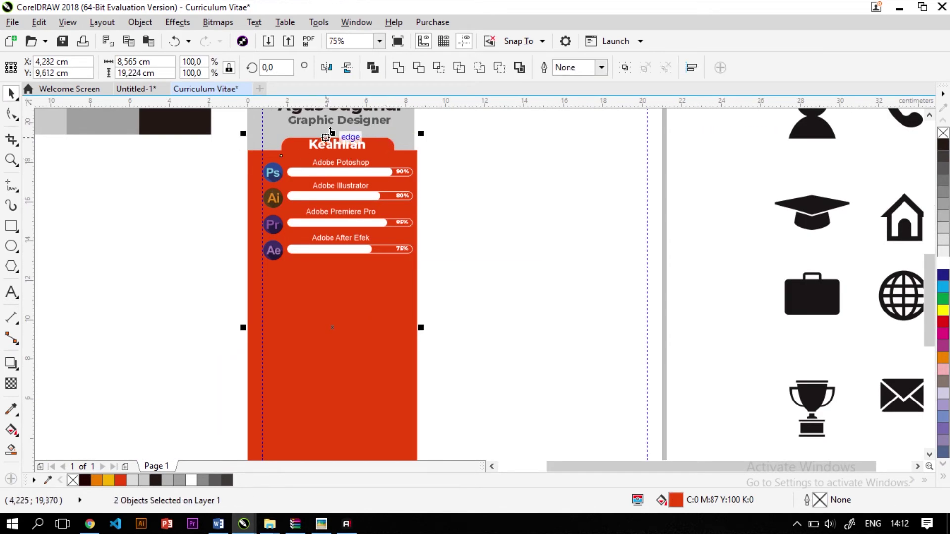
drag(317, 314, 105, 338)
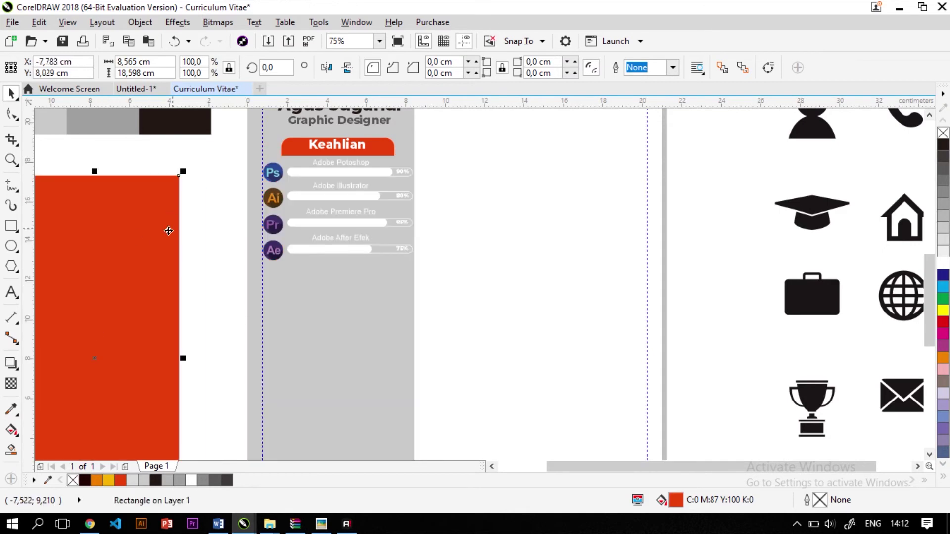
key(ctrl+z)
shift+click(384, 143)
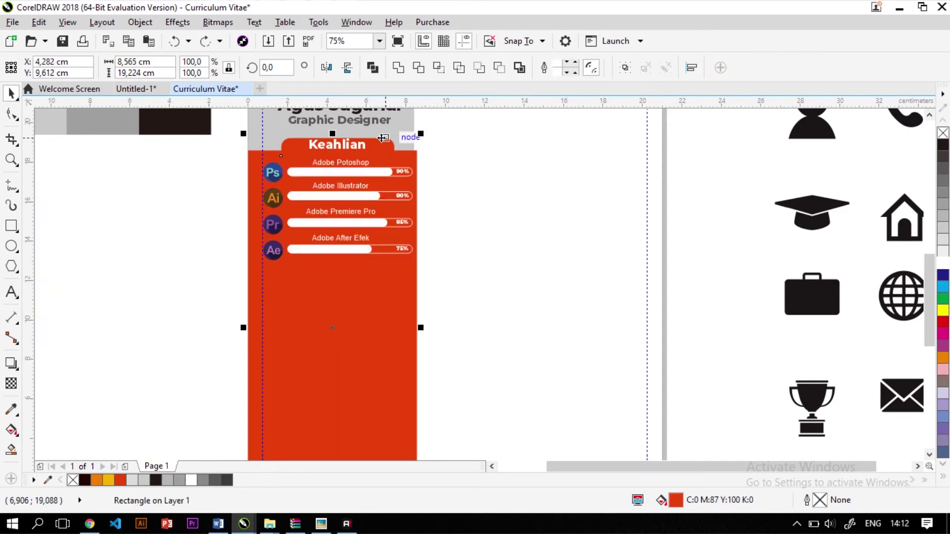
drag(332, 134, 336, 269)
scroll(464, 223, down, 1)
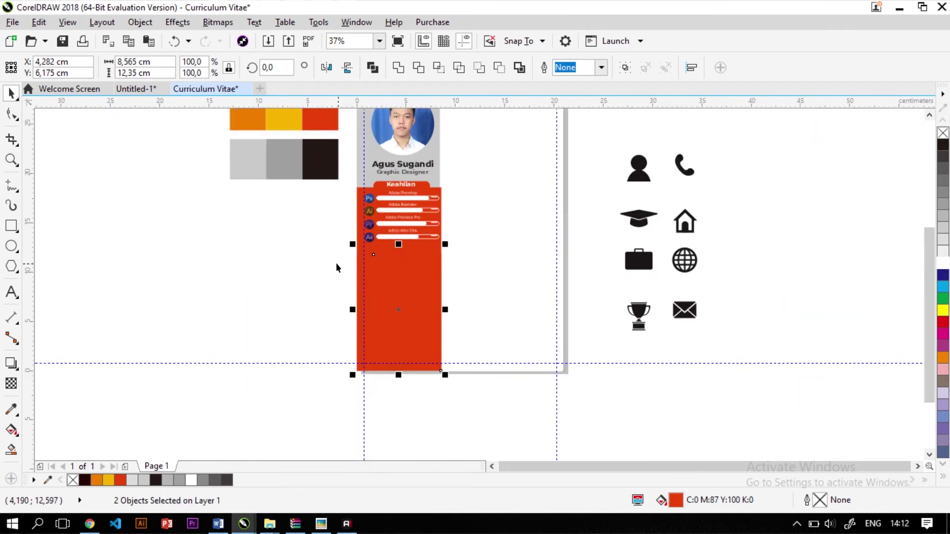
Fill the lower panel copy orange, sampled from the swatches with the Eyedropper
key(i)
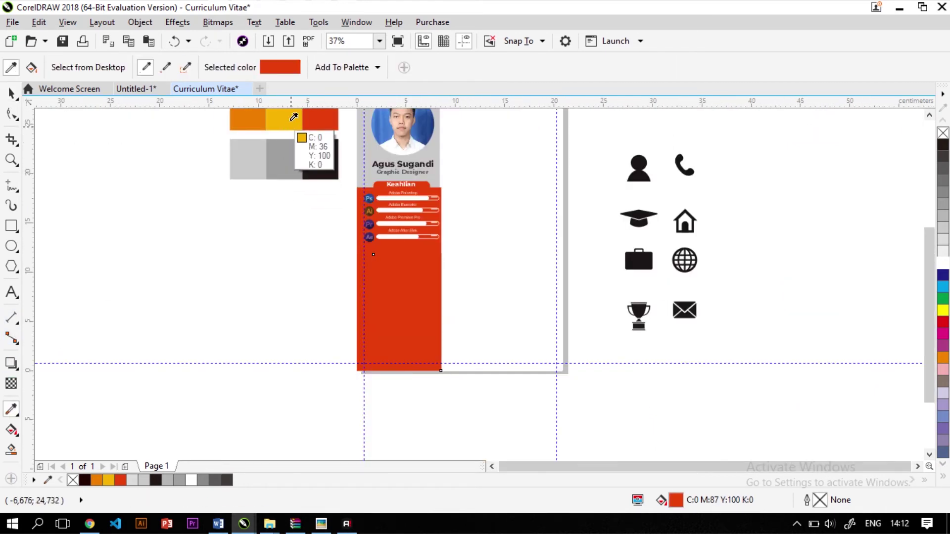
click(252, 113)
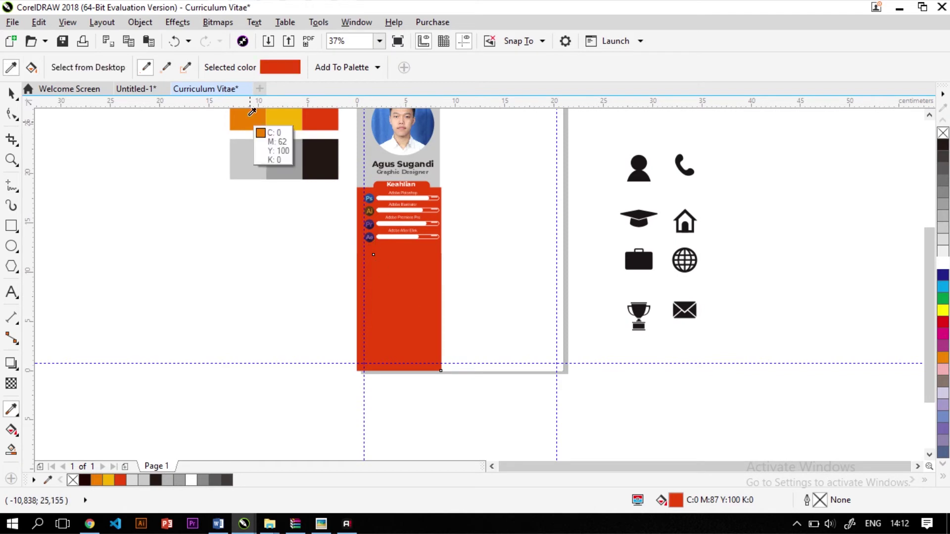
click(418, 258)
scroll(419, 260, up, 1)
scroll(310, 272, down, 1)
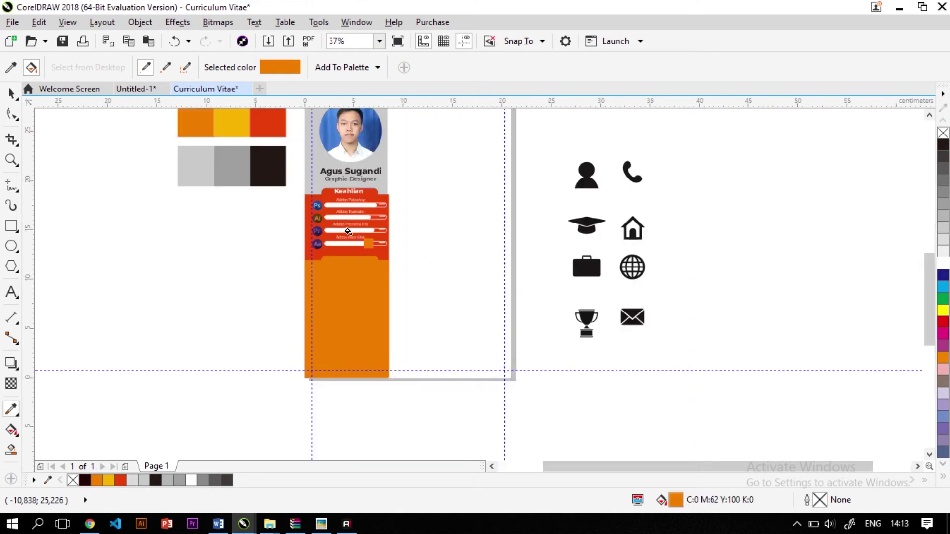
scroll(377, 241, up, 1)
Place a copy of the Keahlian title onto the new orange tab
key(space)
click(173, 184)
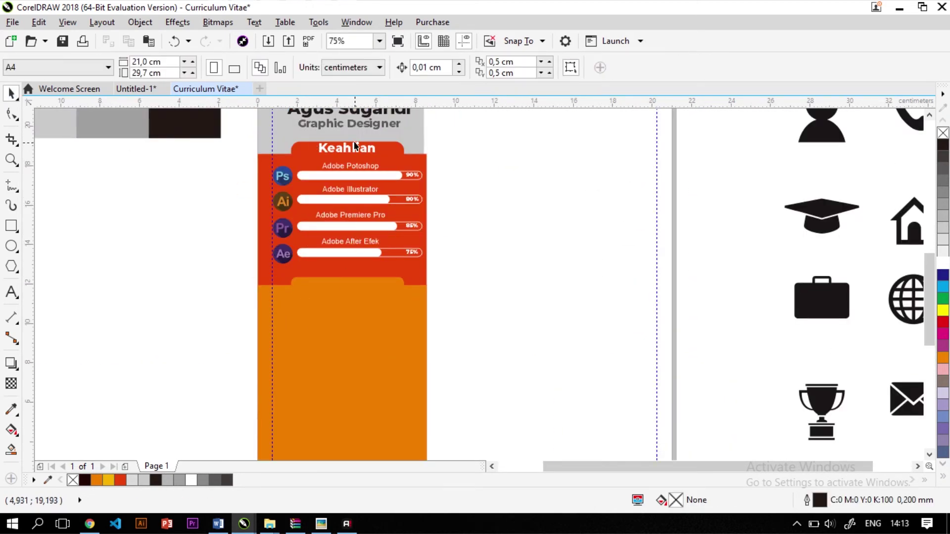
click(365, 149)
drag(365, 148, 363, 270)
scroll(340, 287, up, 2)
scroll(340, 287, up, 3)
Retype the lower orange tab's title as HOBI
click(363, 267)
double_click(363, 268)
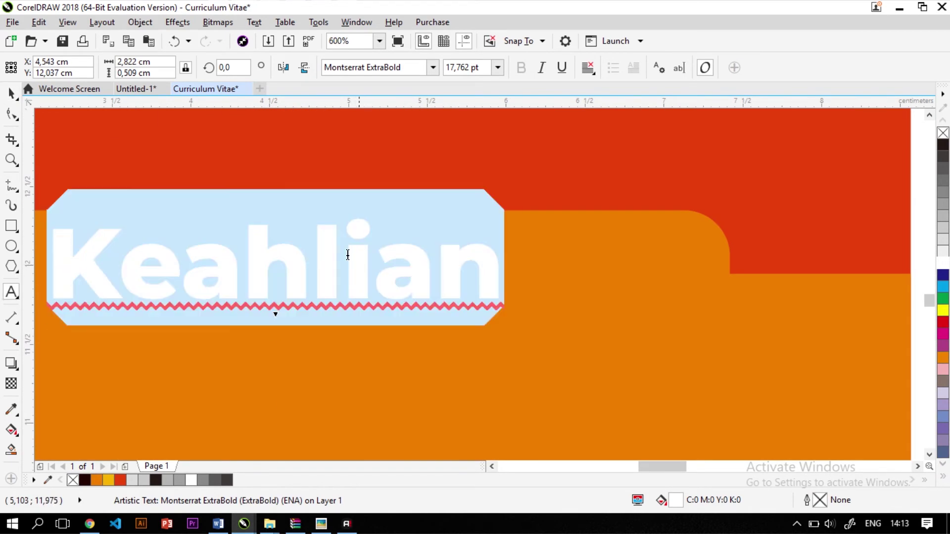
text(HOBI)
scroll(348, 254, down, 2)
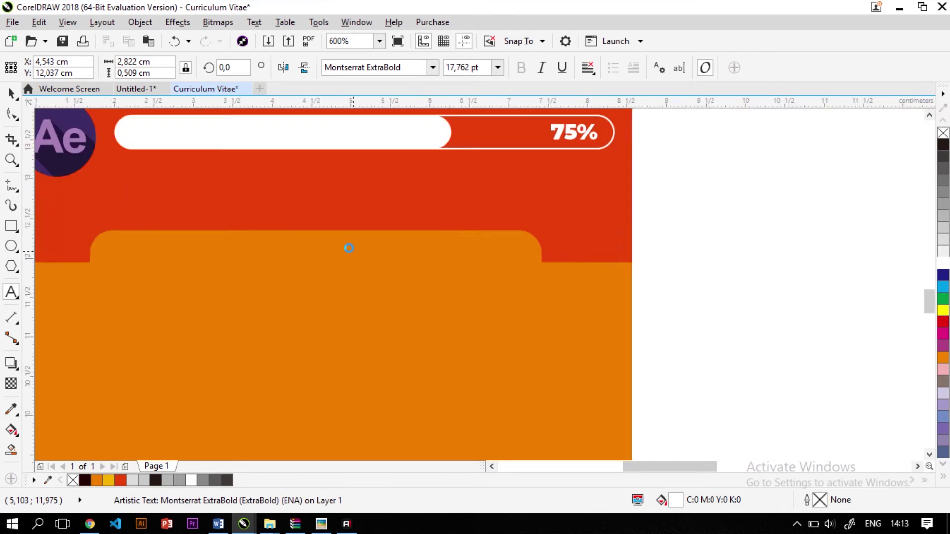
shift+click(386, 250)
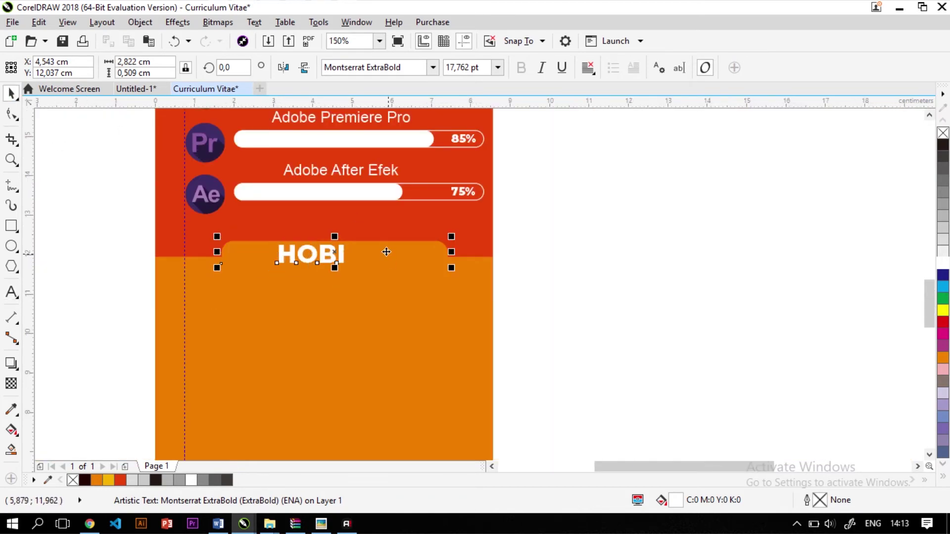
click(144, 281)
scroll(243, 373, down, 1)
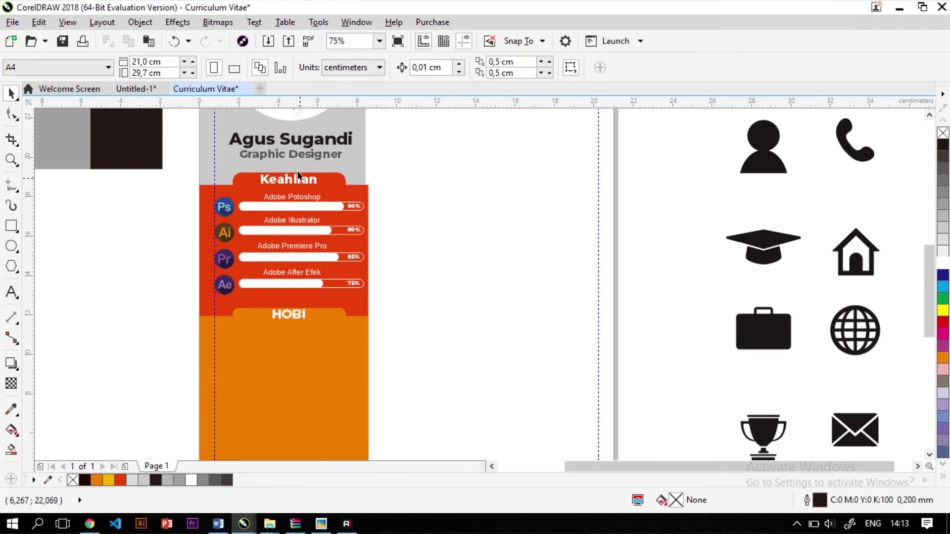
scroll(297, 174, up, 1)
Retype the top heading in uppercase as KEAHLIAN
double_click(293, 210)
key(ctrl+a)
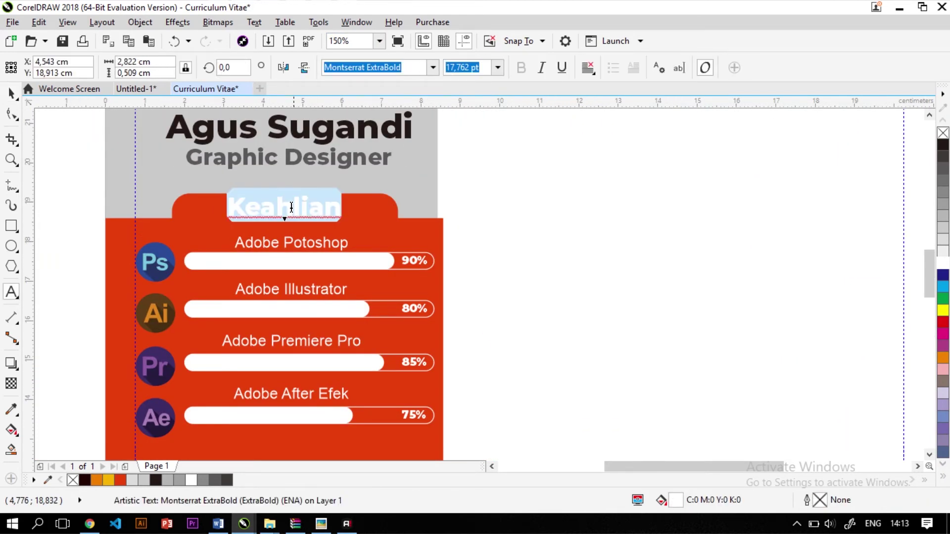
scroll(293, 210, up, 2)
scroll(363, 268, down, 2)
text(KEAHLIAN)
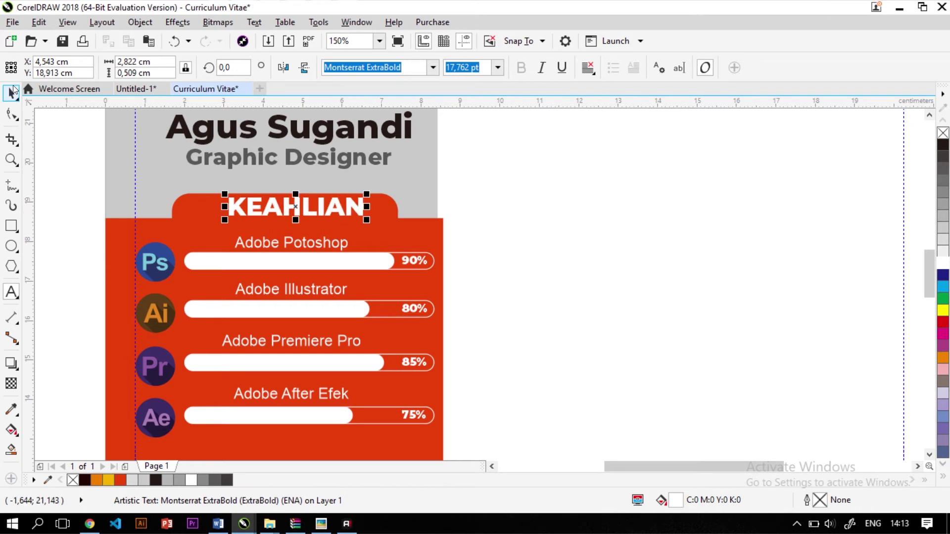
Centre the KEAHLIAN heading horizontally on its tab
click(11, 92)
shift+click(196, 212)
key(c)
scroll(403, 221, down, 2)
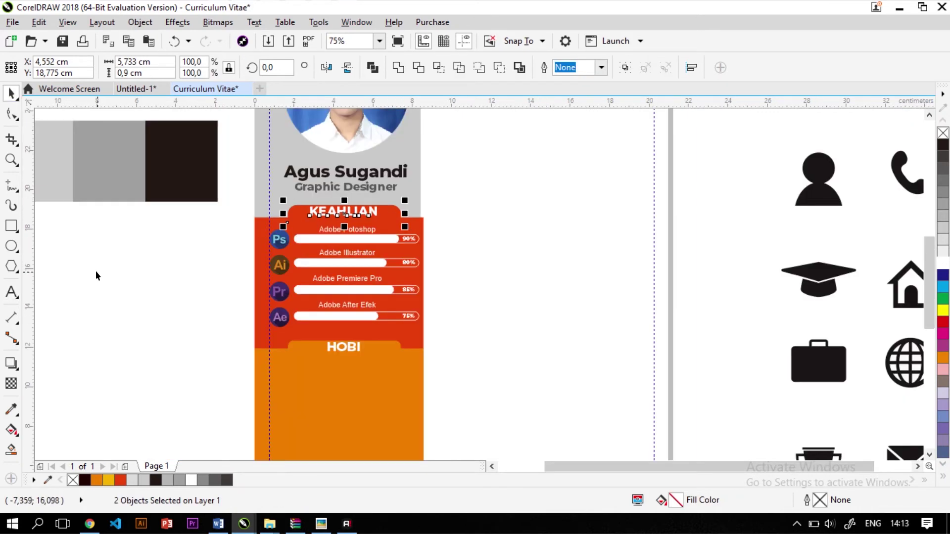
click(95, 274)
scroll(335, 225, down, 3)
scroll(334, 226, up, 2)
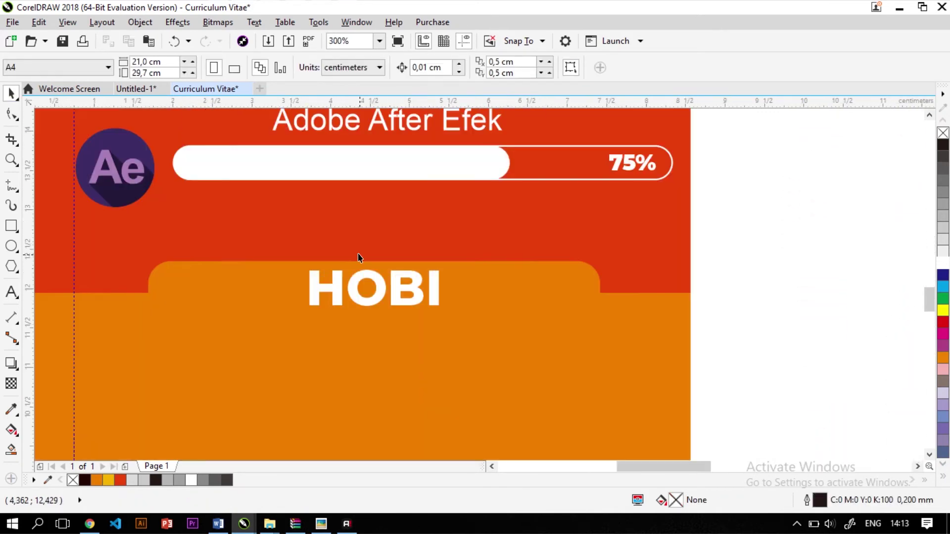
scroll(361, 254, down, 1)
Add a Futsal text line on the orange panel
key(F8)
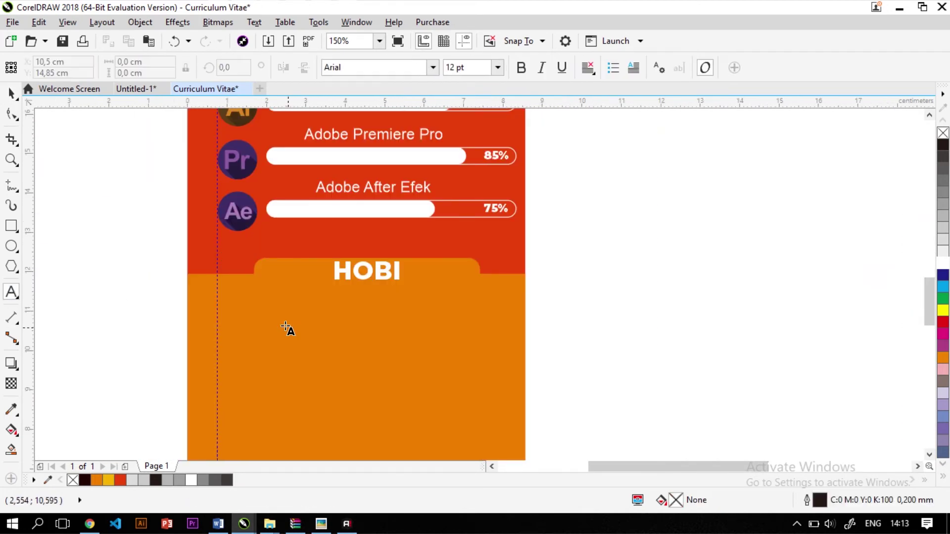
click(226, 315)
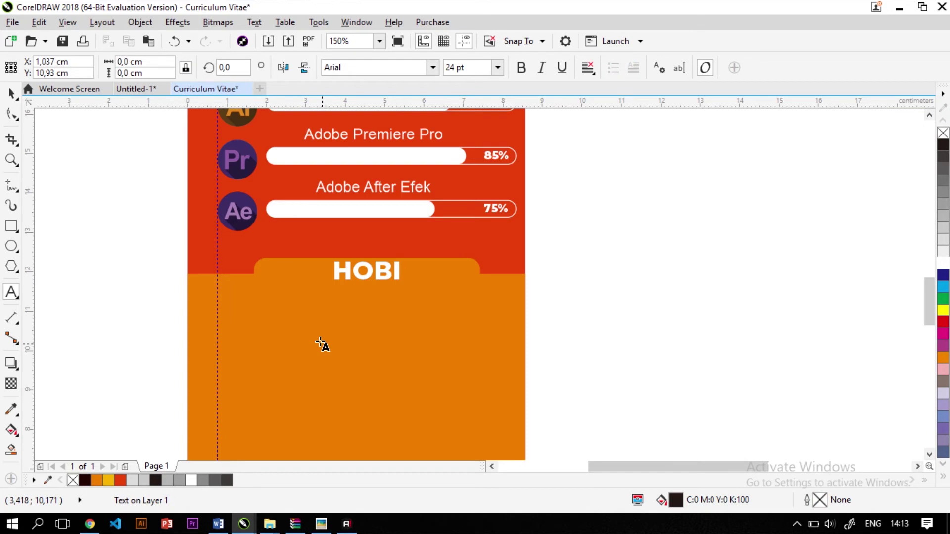
text(fUTA)
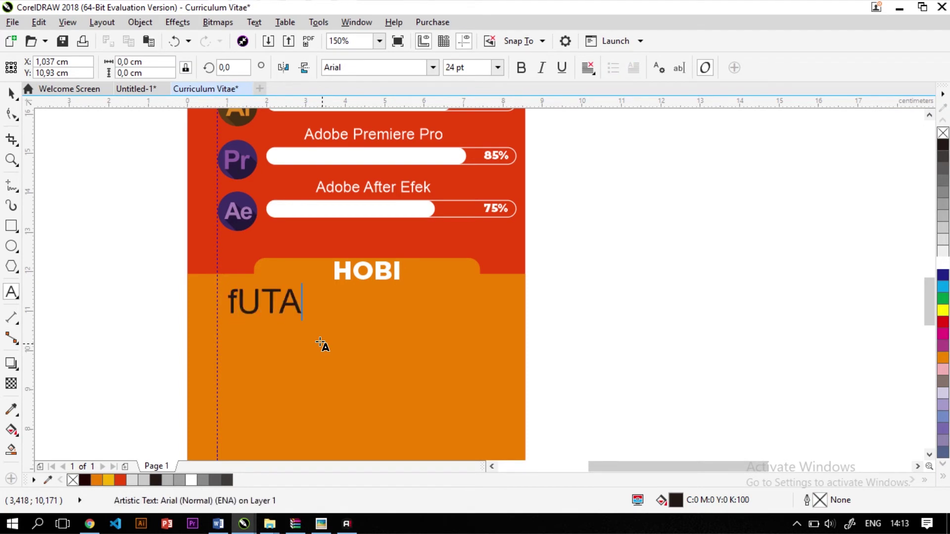
key(BackSpace)
key(BackSpace)
key(BackSpace)
key(BackSpace)
text(F)
text(utsal)
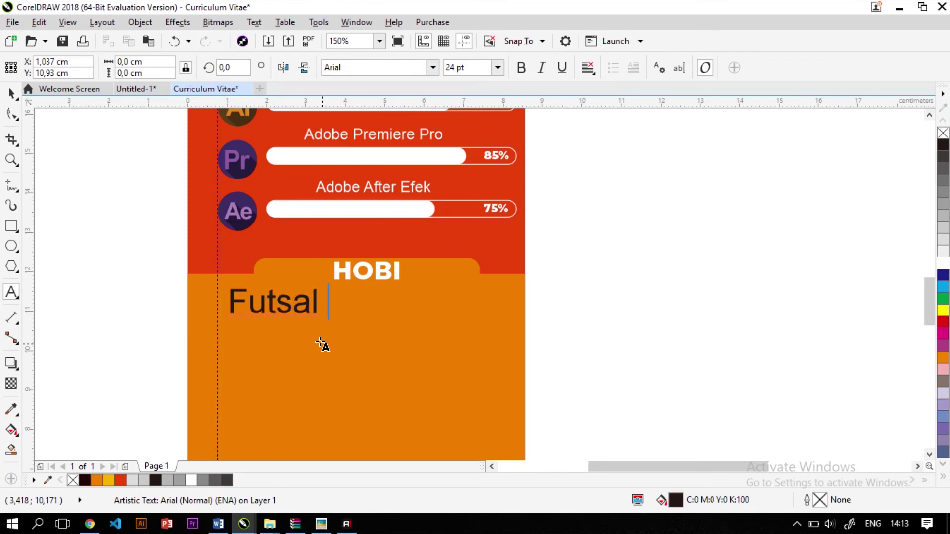
Set Futsal to Montserrat Medium, white, shrunk to about 16 pt
key(ctrl+a)
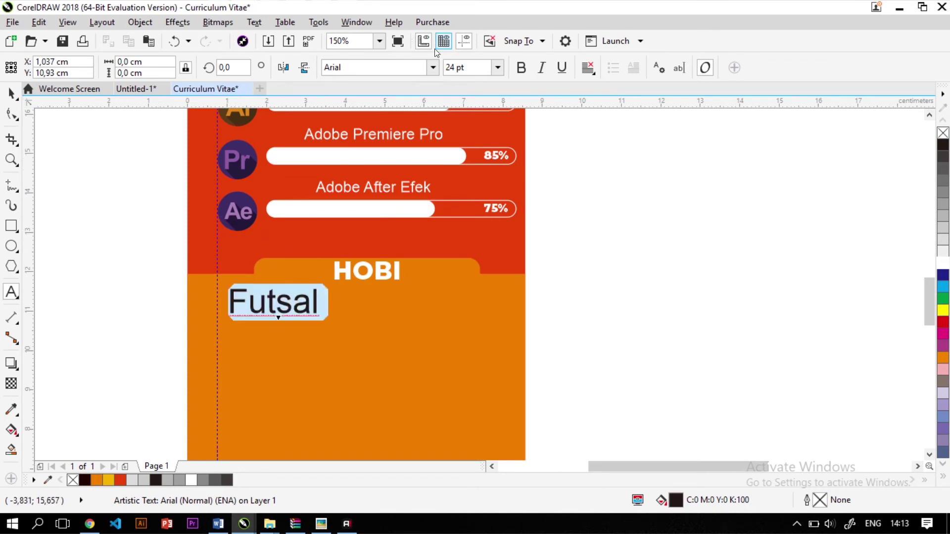
click(433, 67)
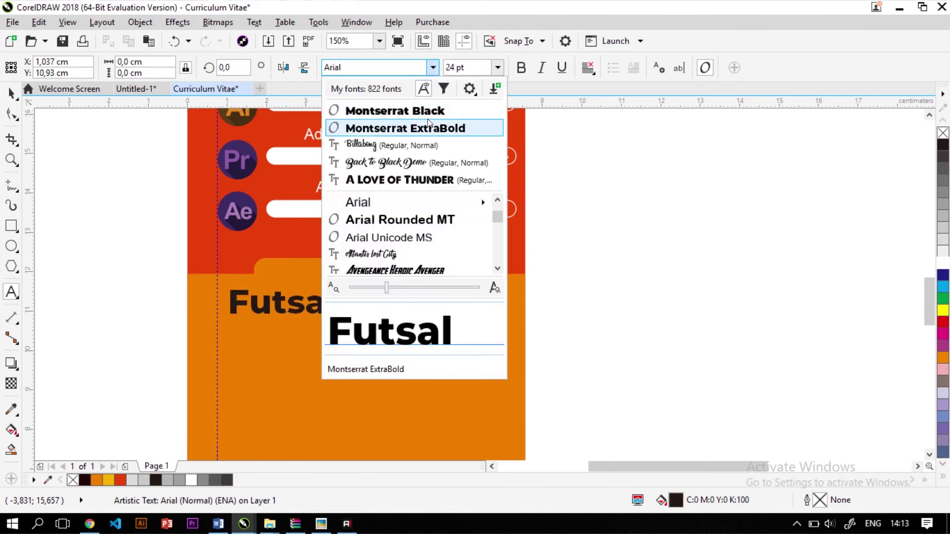
click(426, 128)
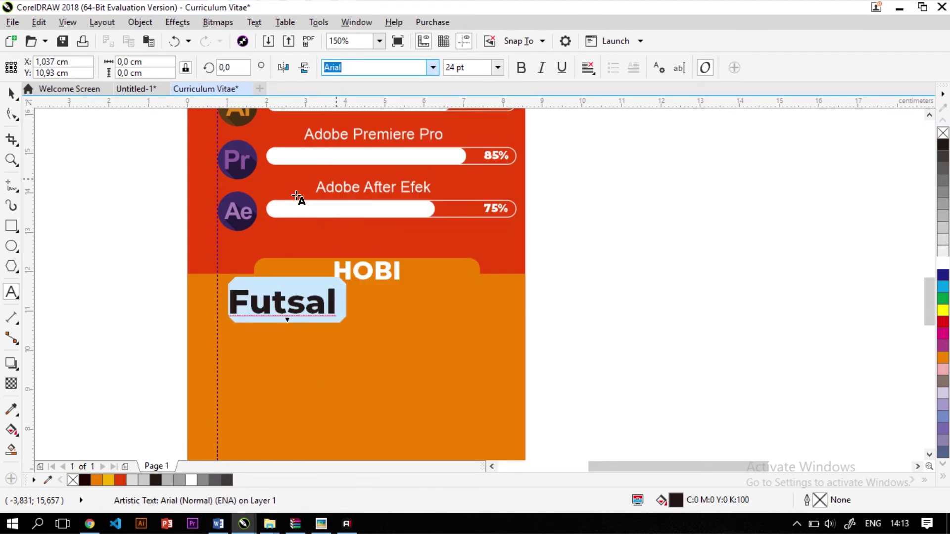
click(433, 67)
mouse_move(439, 202)
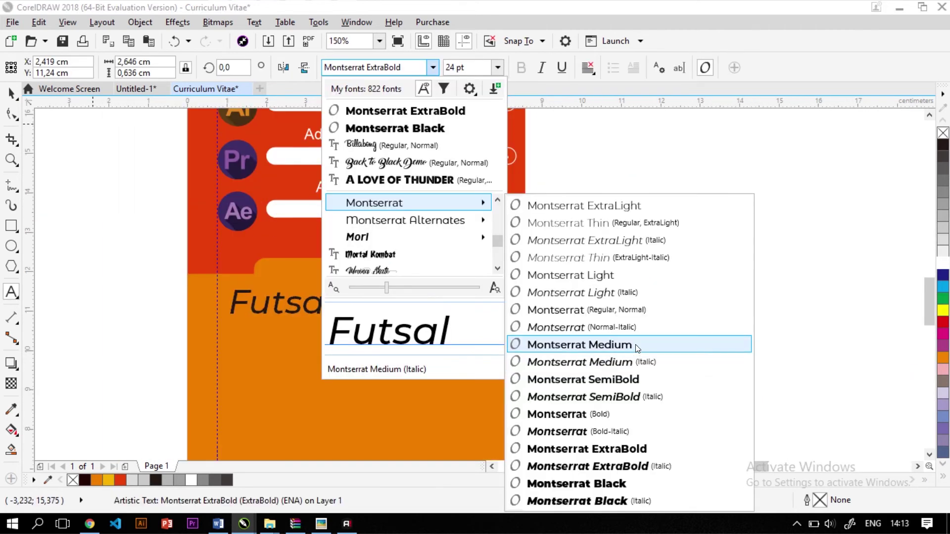
click(635, 345)
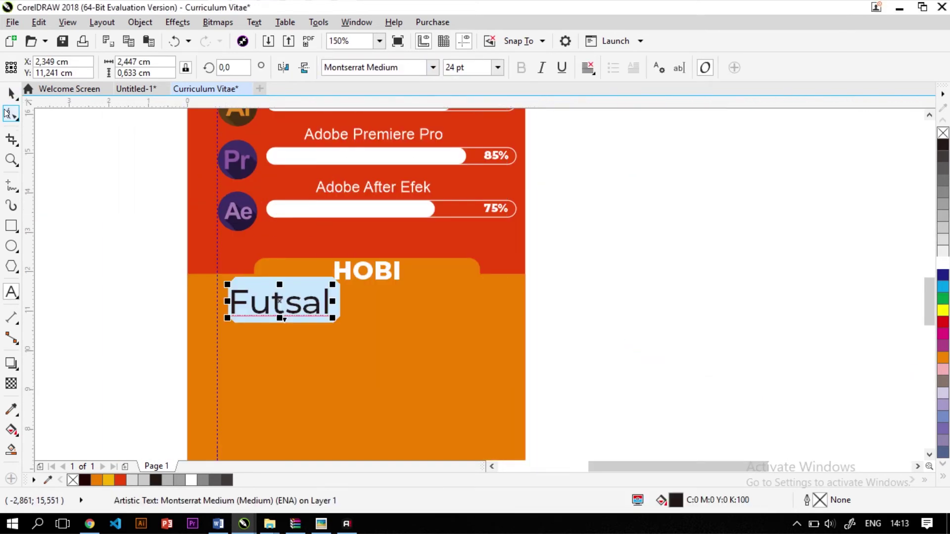
click(11, 93)
scroll(281, 322, up, 2)
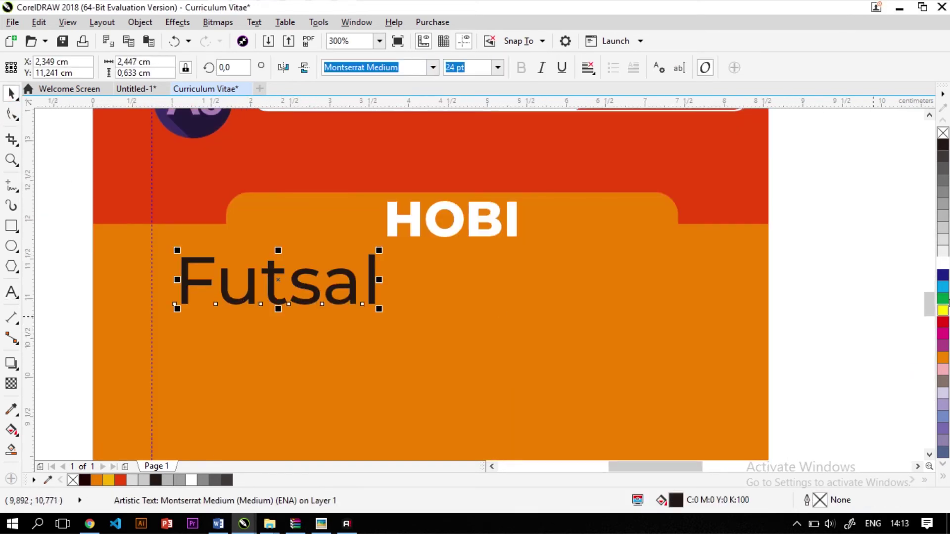
click(942, 262)
drag(380, 309, 297, 376)
Turn a copy of Futsal into the lines Basket Ball, Traveling and Etc
double_click(244, 375)
key(ctrl+a)
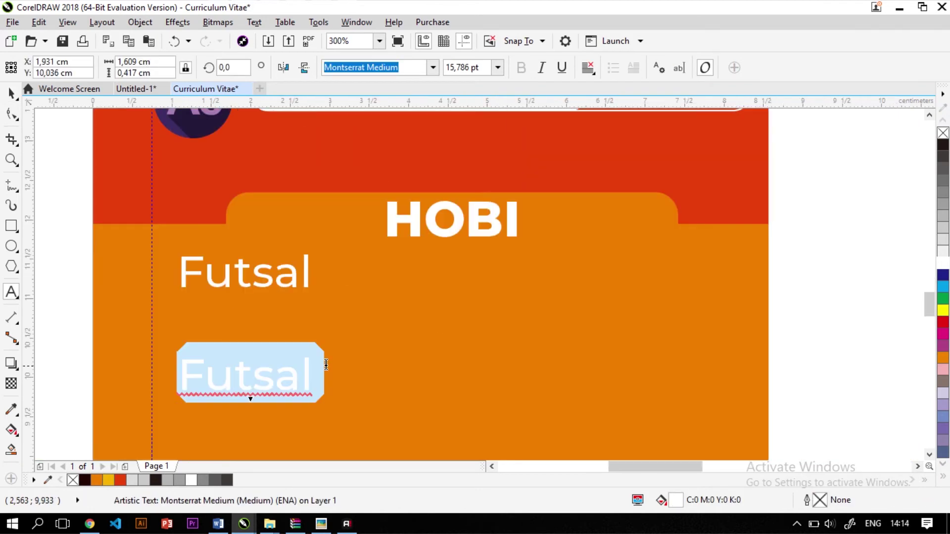
text(Ba)
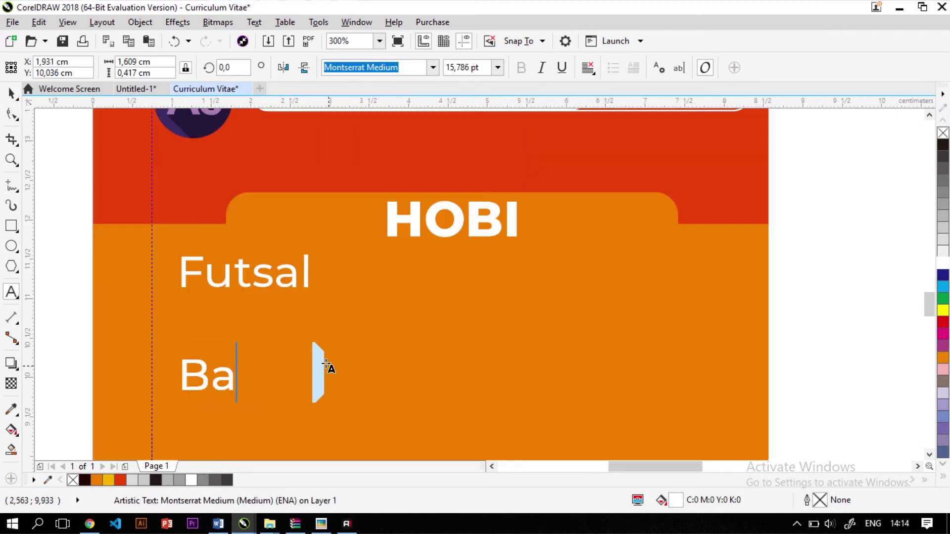
text(sket Bal)
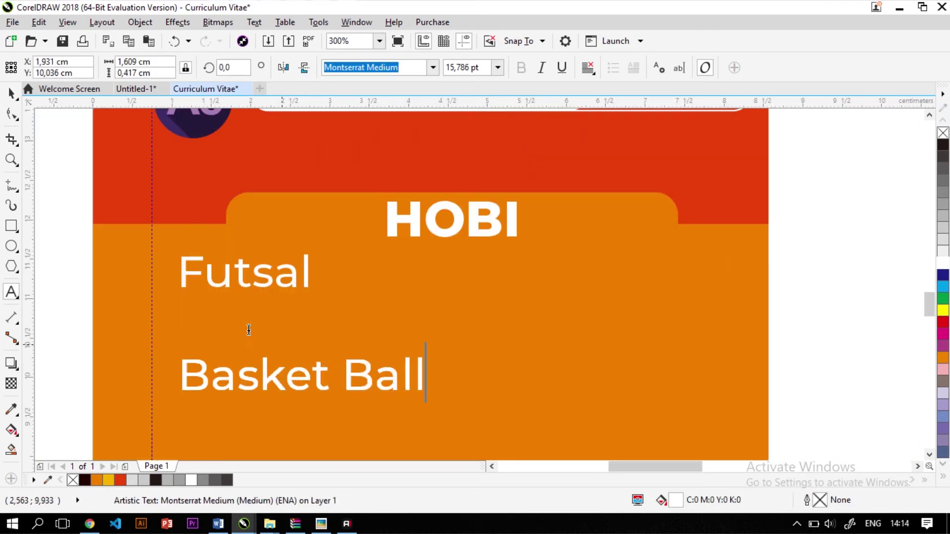
text(l)
key(Return)
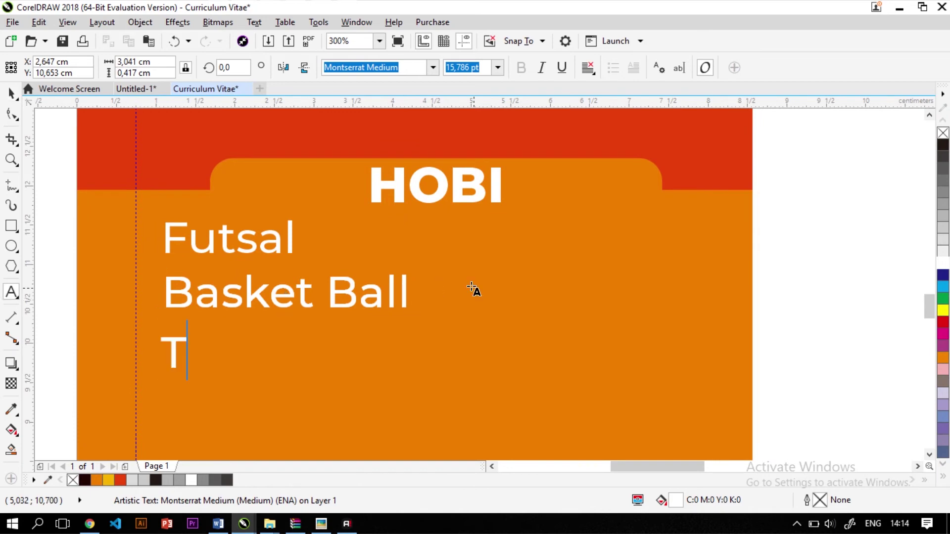
text(Travelin)
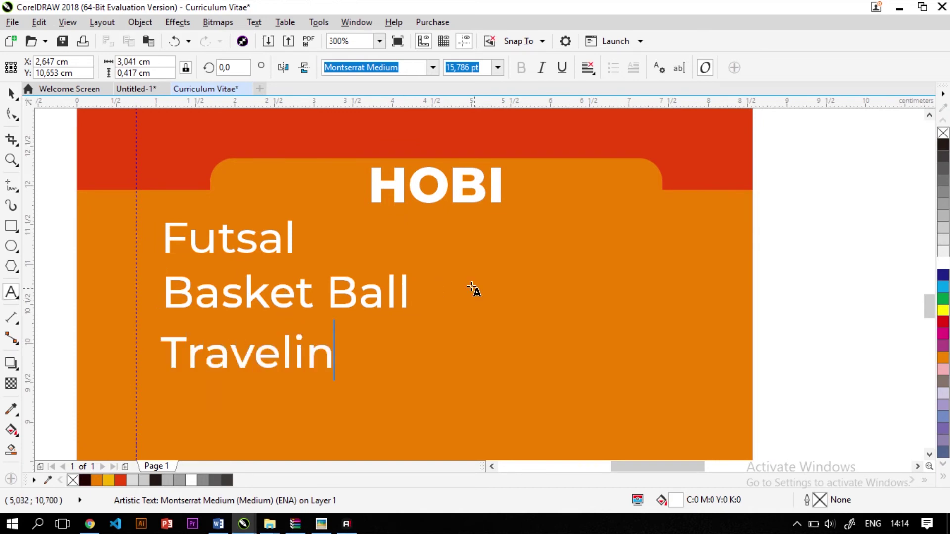
text(g )
text(Etc)
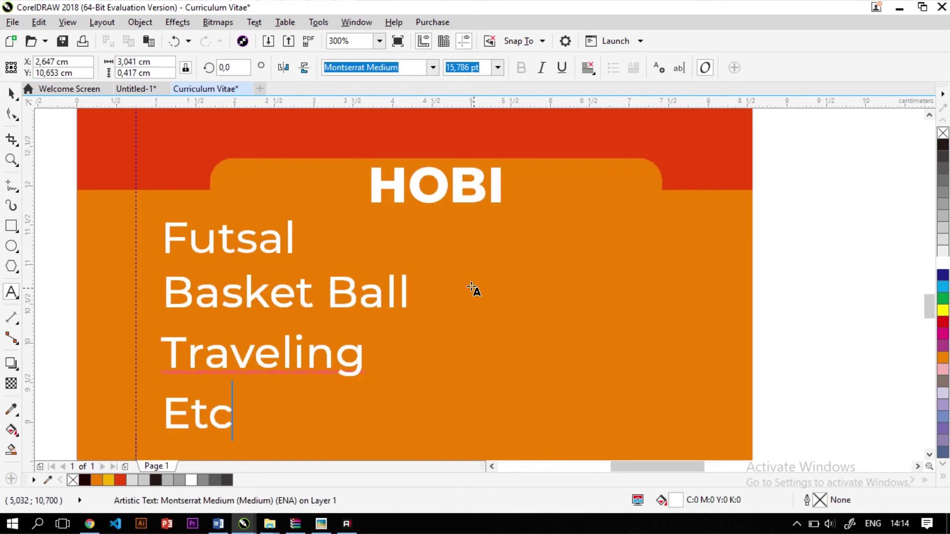
text(.)
scroll(464, 287, down, 4)
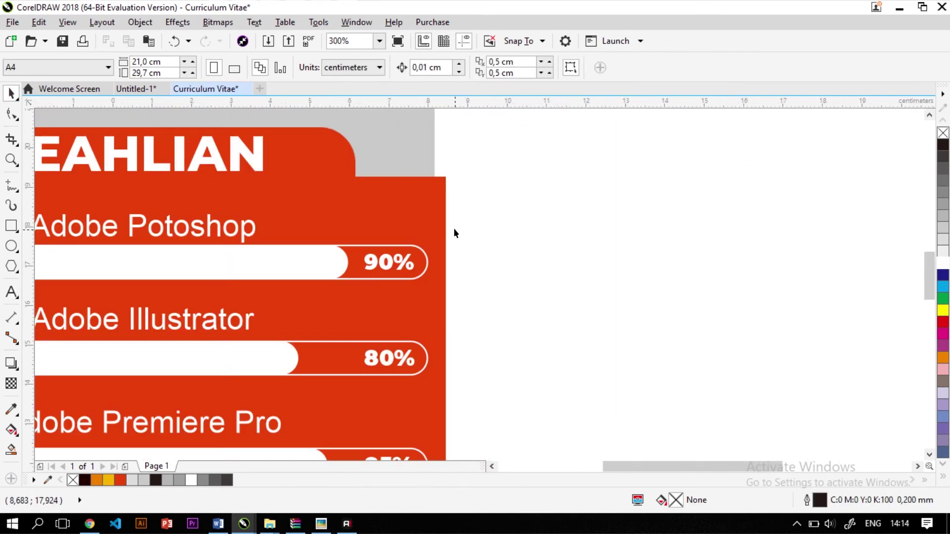
Shorten the orange panel shapes vertically
scroll(453, 227, down, 3)
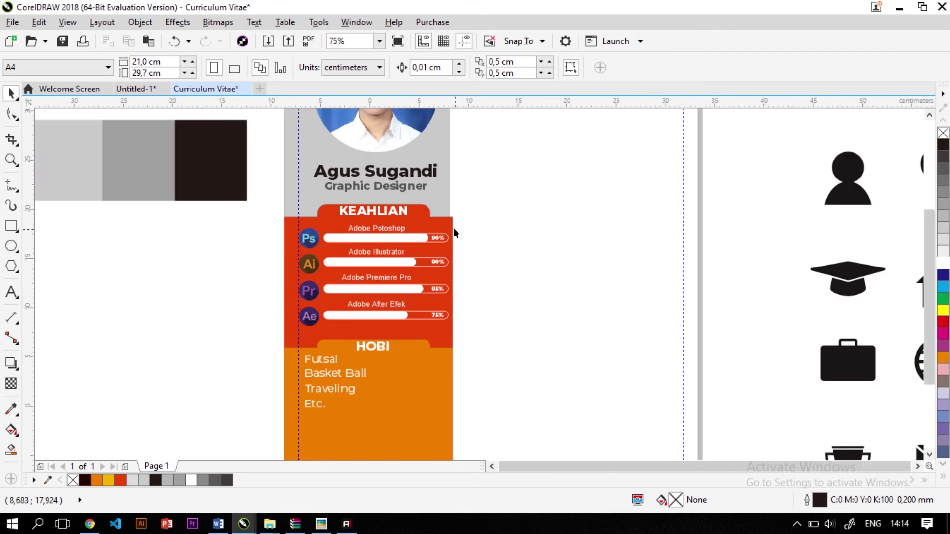
scroll(290, 269, up, 3)
scroll(198, 243, down, 2)
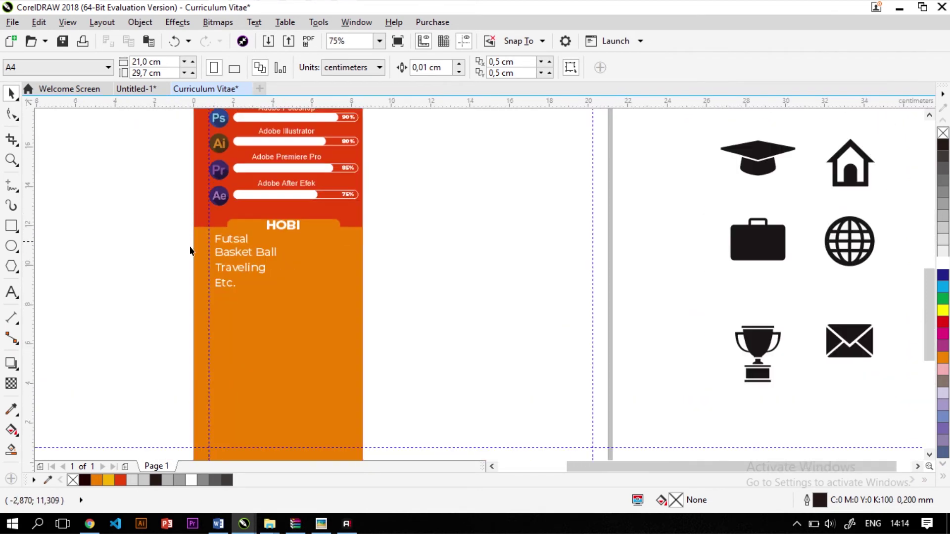
scroll(238, 287, up, 2)
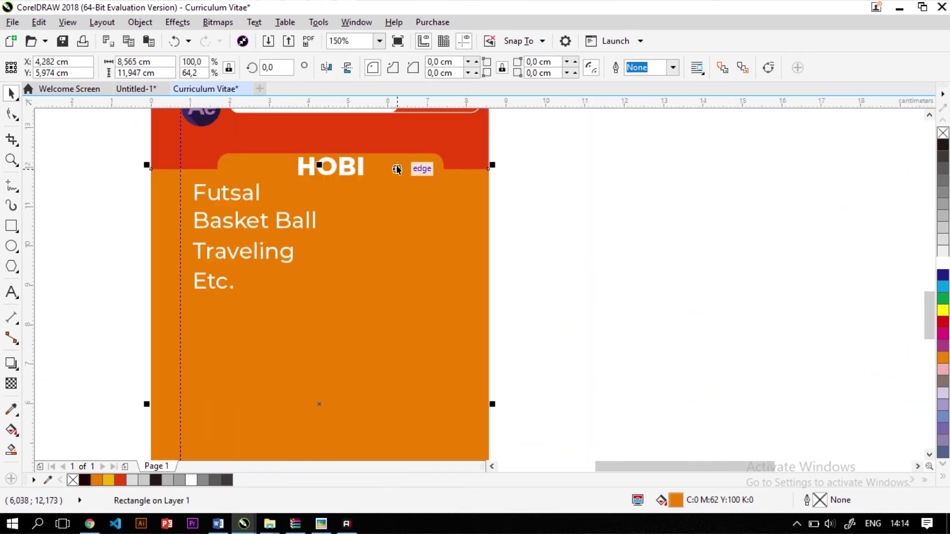
scroll(393, 167, down, 2)
shift+click(392, 194)
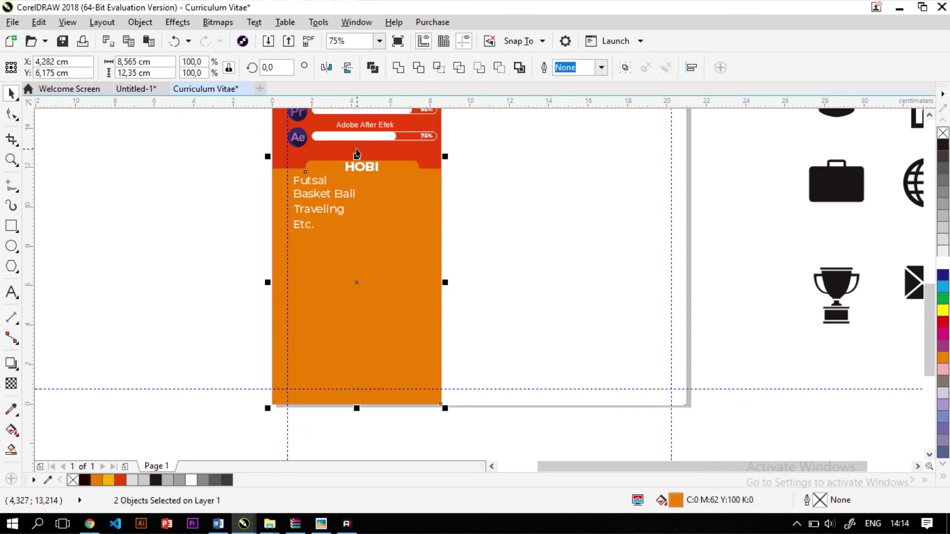
drag(356, 156, 362, 232)
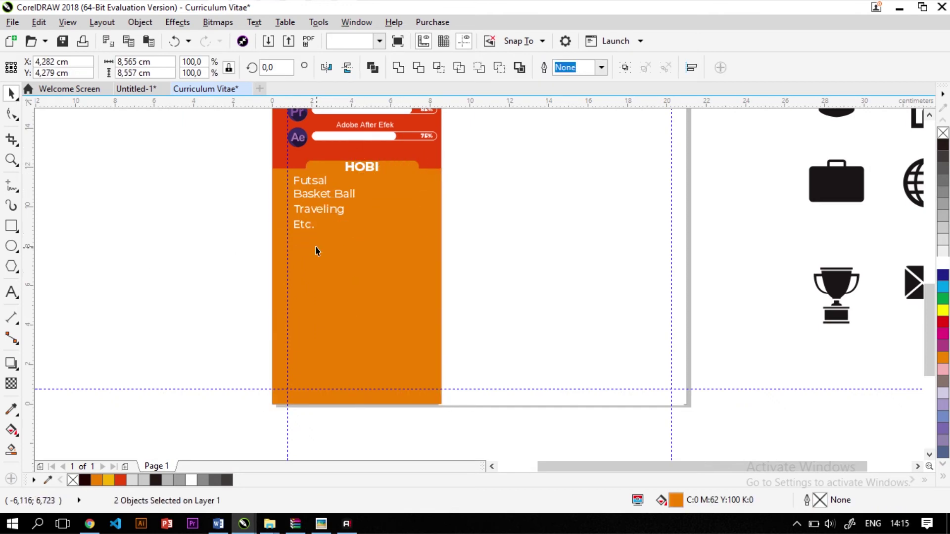
click(364, 239)
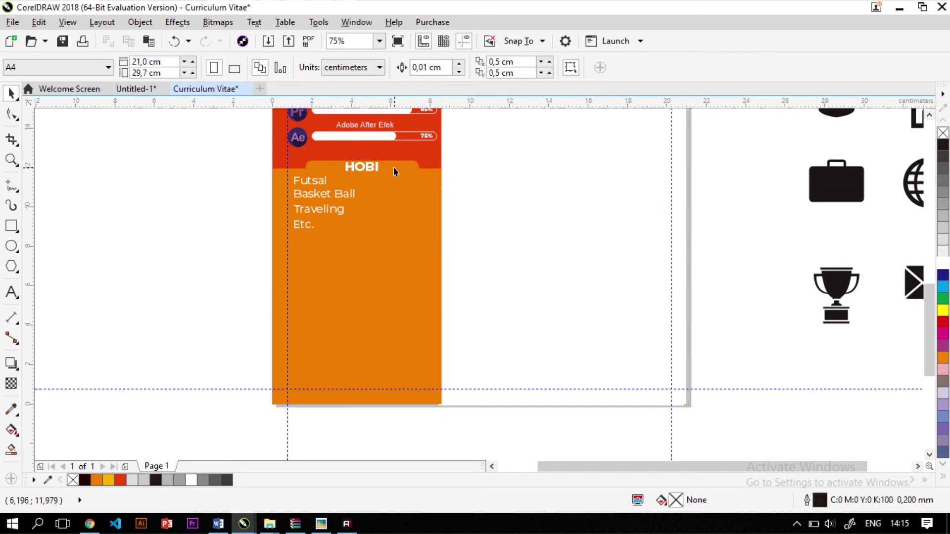
scroll(332, 260, down, 2)
key(Escape)
scroll(371, 216, up, 2)
scroll(344, 242, down, 2)
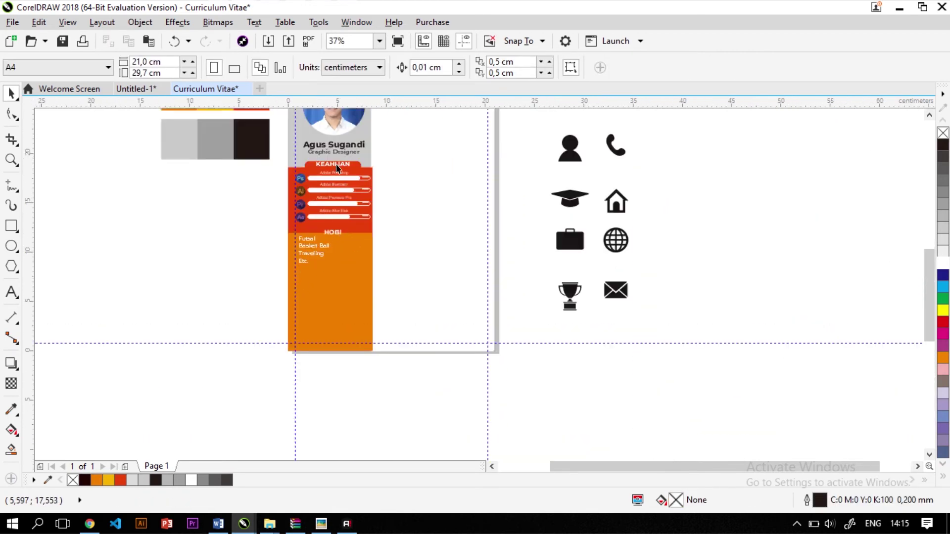
scroll(344, 242, up, 2)
Place a copy of the KEAHLIAN rounded tab behind the HOBI heading
click(385, 165)
scroll(379, 183, up, 2)
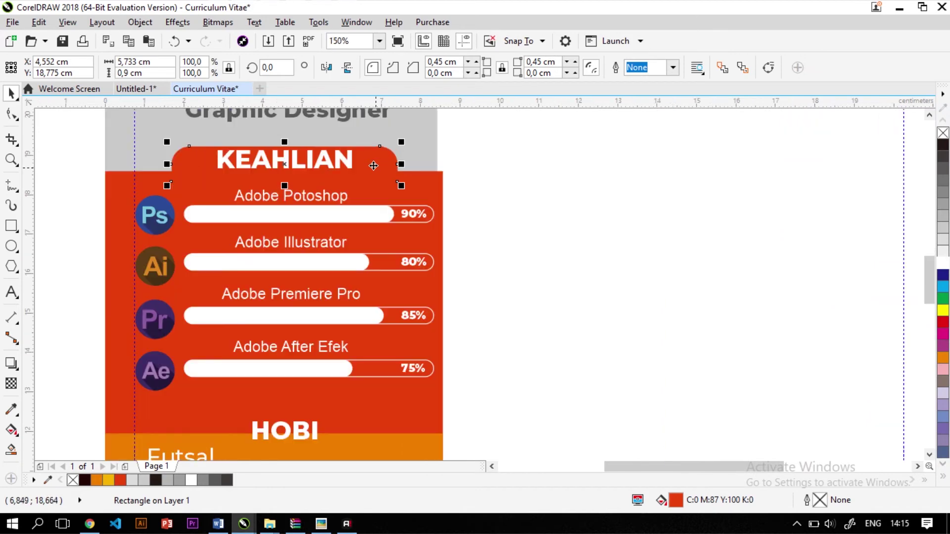
scroll(379, 182, down, 2)
drag(359, 168, 357, 301)
drag(198, 272, 358, 357)
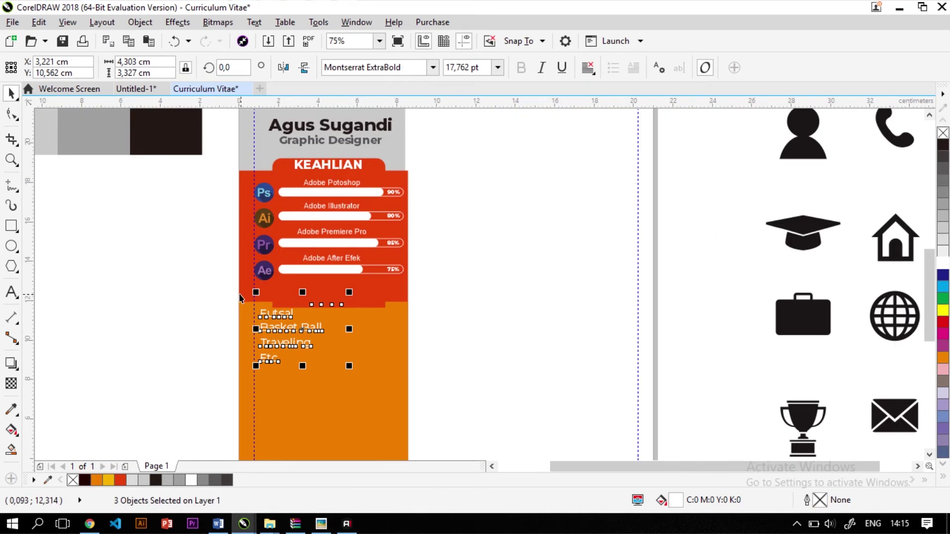
click(147, 315)
scroll(333, 276, up, 4)
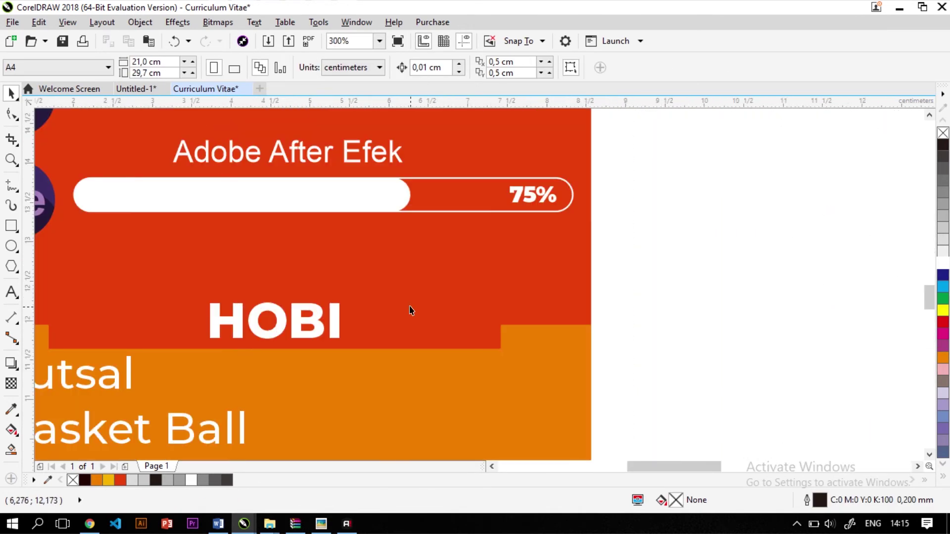
Fill the HOBI tab with the hobby panel's orange using the Color Eyedropper
click(391, 319)
click(12, 408)
click(415, 382)
click(437, 318)
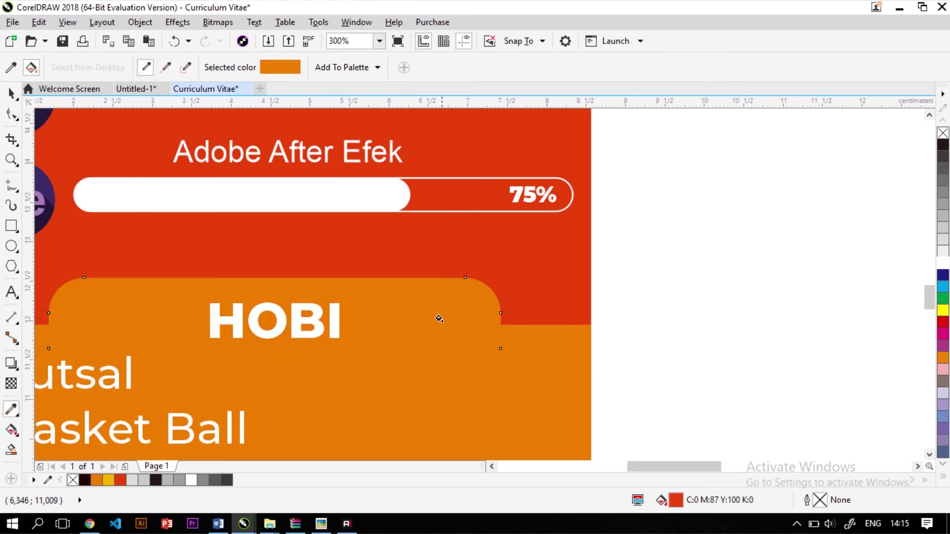
scroll(387, 309, down, 2)
click(12, 93)
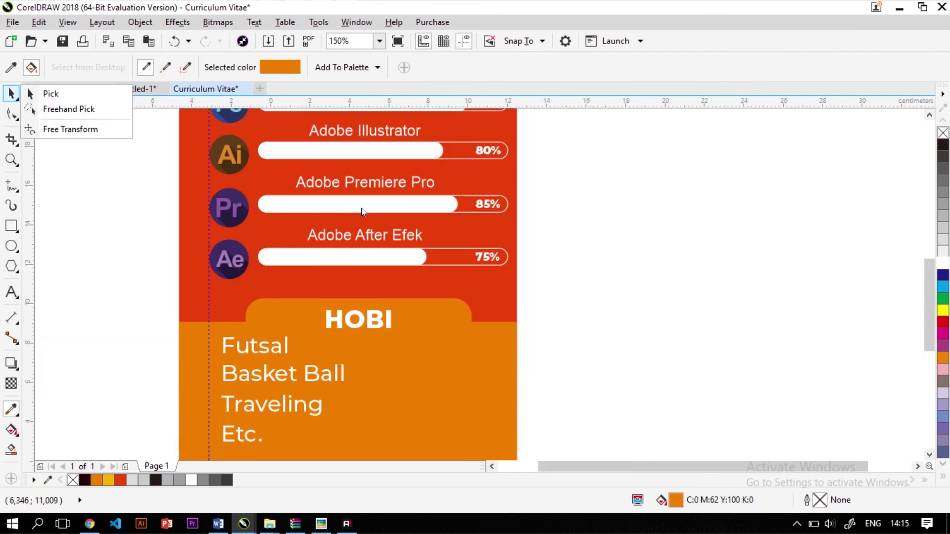
scroll(242, 310, down, 6)
Fill the bottom rectangle yellow, sampled from the colour swatches
click(11, 92)
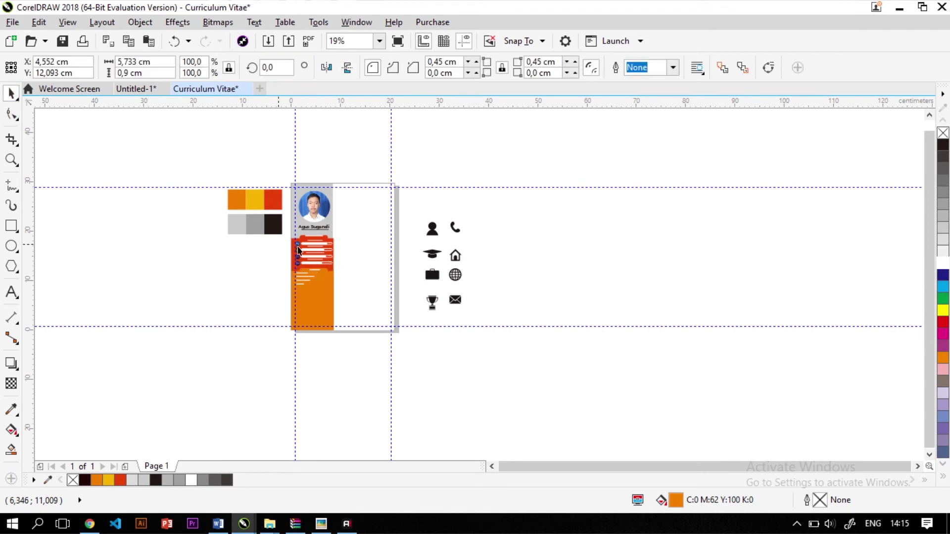
scroll(312, 247, up, 2)
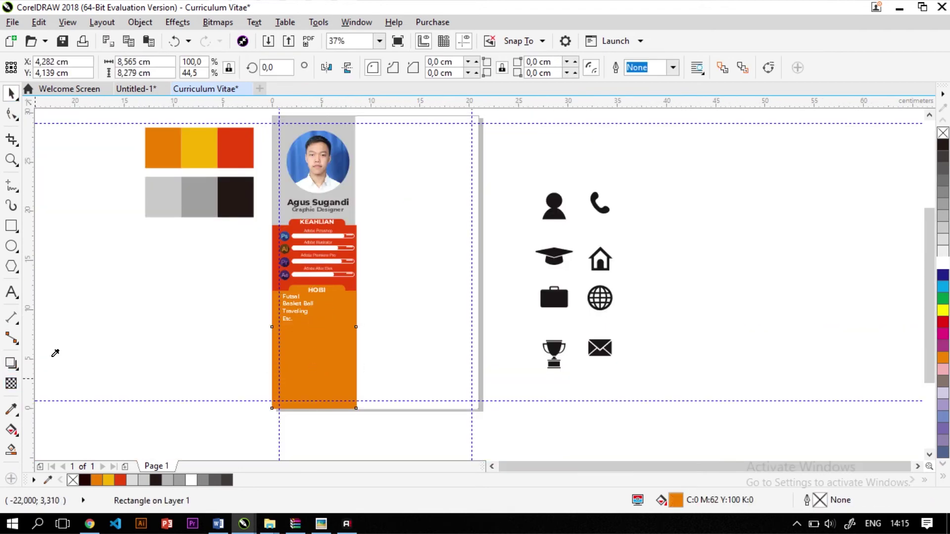
key(i)
click(206, 142)
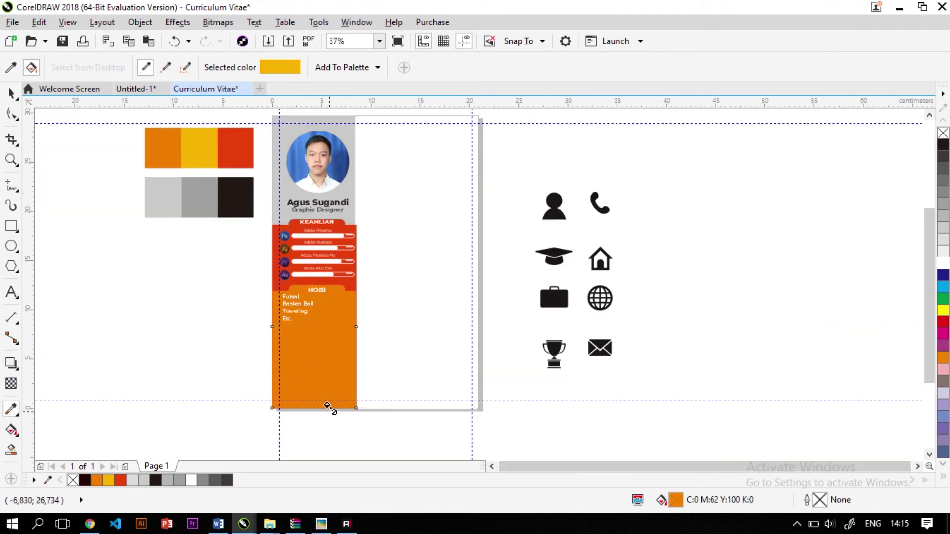
click(330, 377)
scroll(330, 306, up, 2)
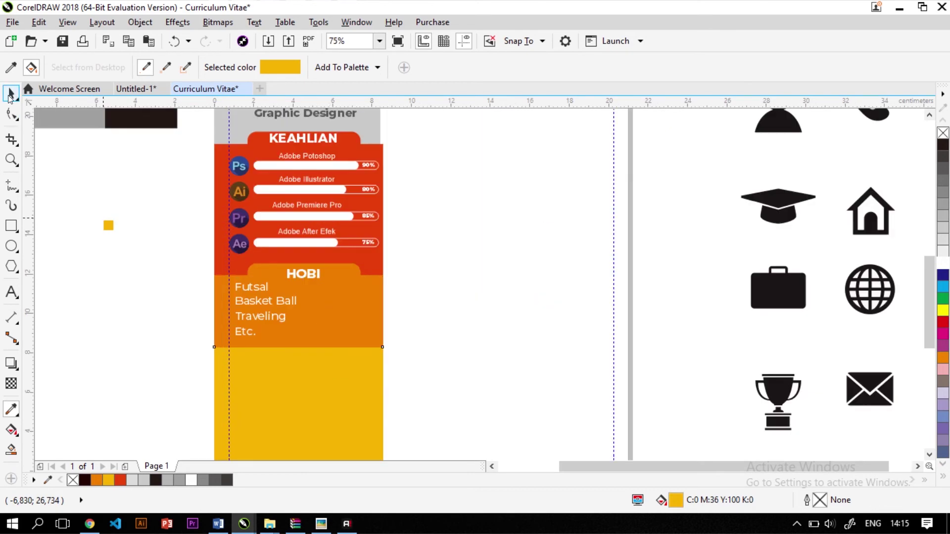
click(10, 94)
click(119, 278)
Copy the HOBI tab below Etc. and fill it with the panel's yellow
click(352, 272)
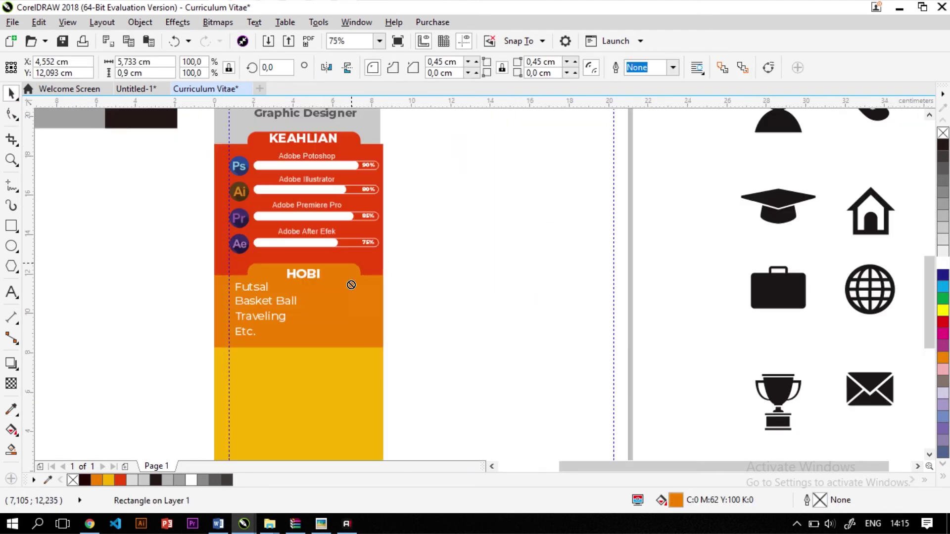
drag(352, 285, 355, 334)
scroll(270, 336, up, 2)
click(263, 365)
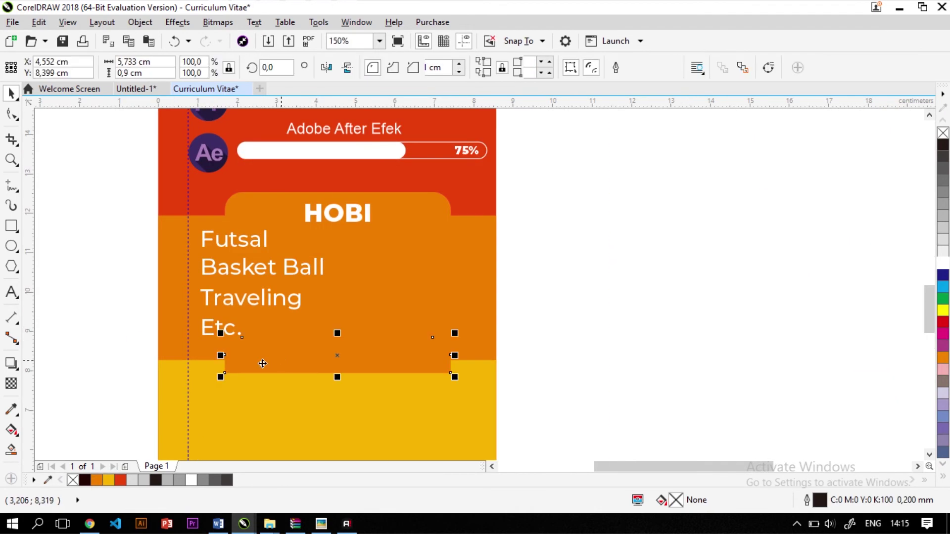
click(11, 409)
click(295, 336)
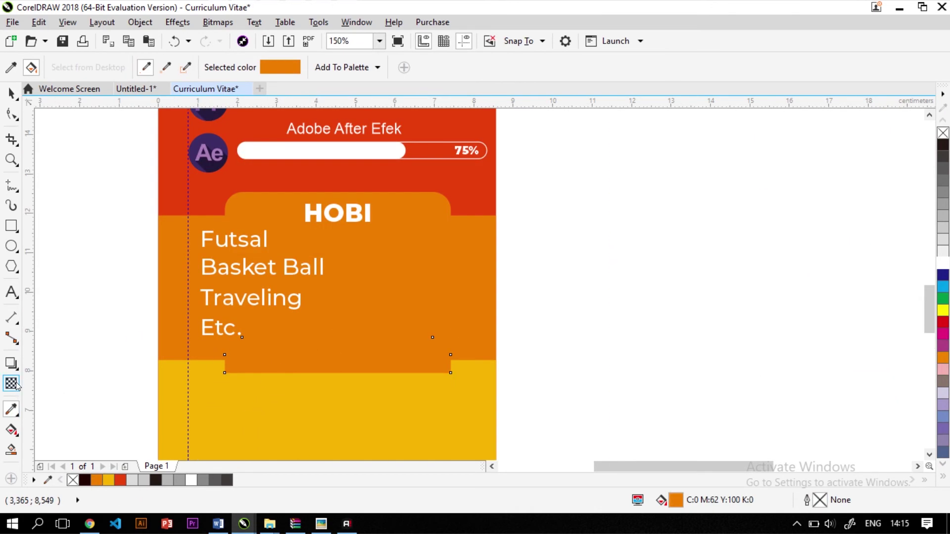
click(11, 408)
click(217, 391)
click(364, 342)
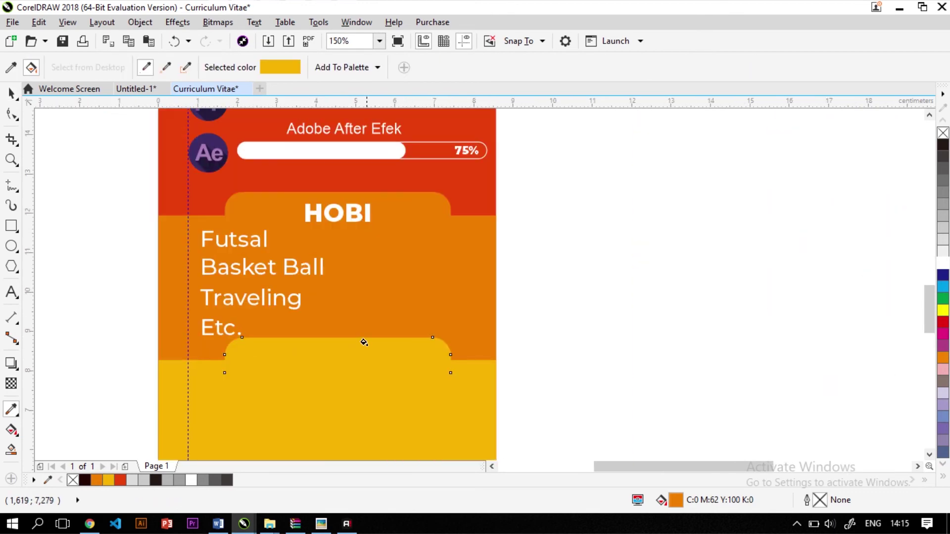
click(11, 93)
click(132, 260)
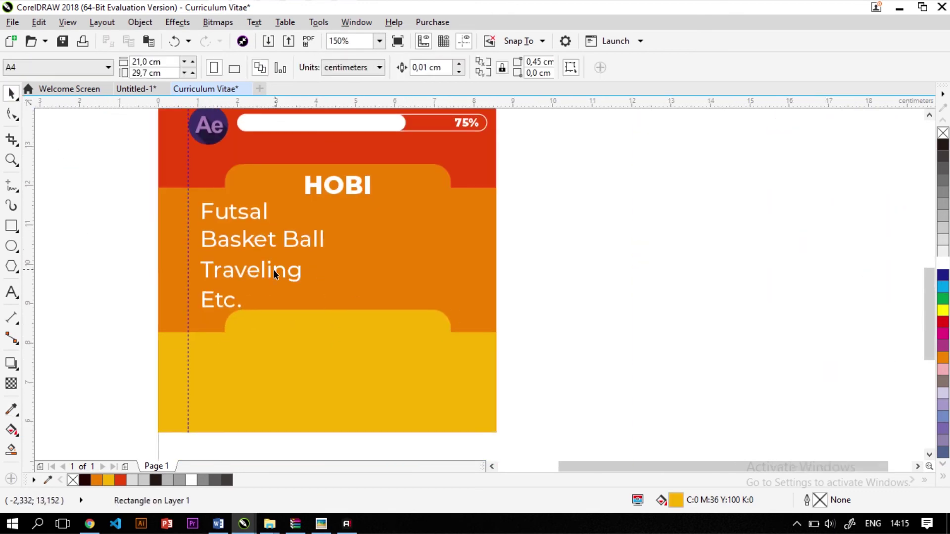
Lower the yellow panel's top edge and move the yellow tab down onto it
scroll(274, 269, down, 2)
scroll(303, 329, down, 1)
scroll(297, 337, up, 1)
click(297, 341)
scroll(300, 331, up, 1)
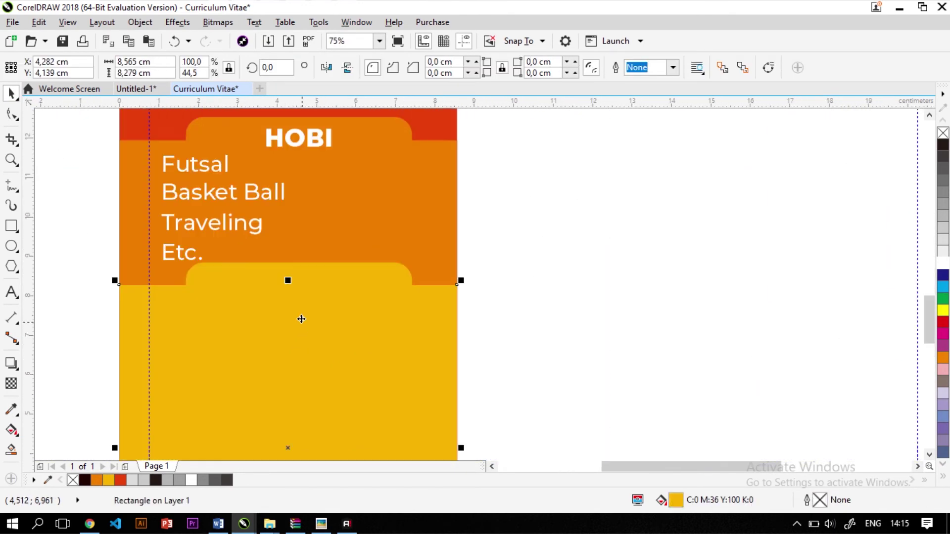
drag(287, 281, 311, 309)
click(310, 282)
scroll(320, 233, down, 3)
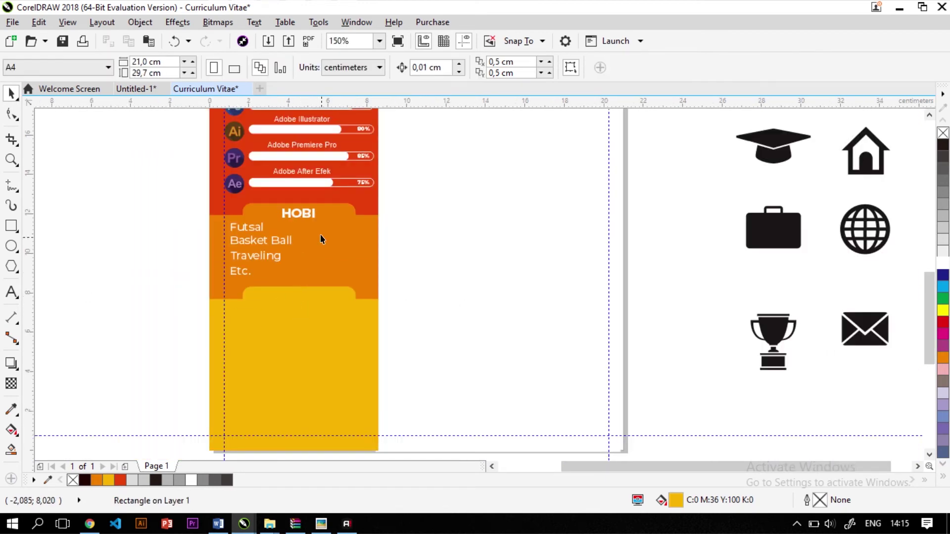
Copy HOBI onto the yellow tab, retype it as KONTAK, and centre it there
click(304, 218)
drag(304, 218, 301, 294)
scroll(301, 294, up, 2)
double_click(303, 292)
key(ctrl+a)
text(K)
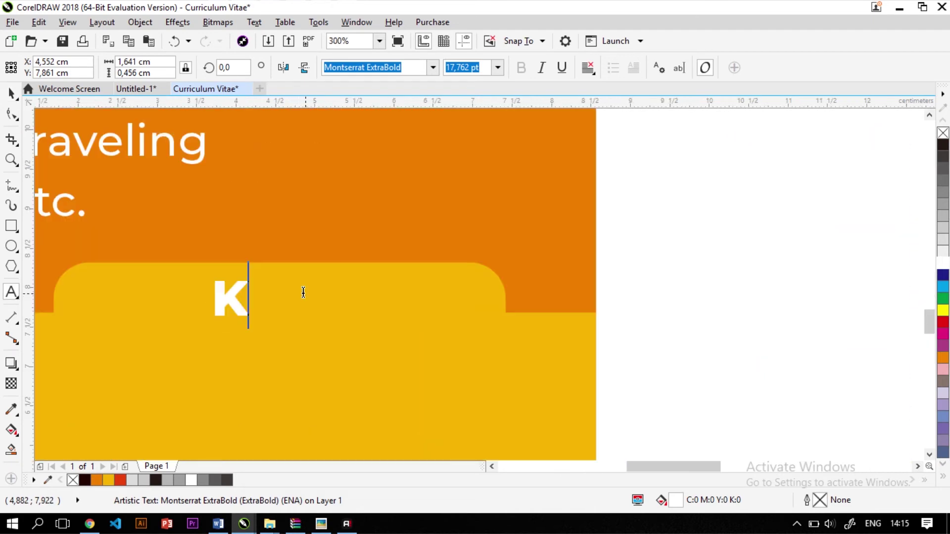
key(ctrl+z)
text(KONTAK)
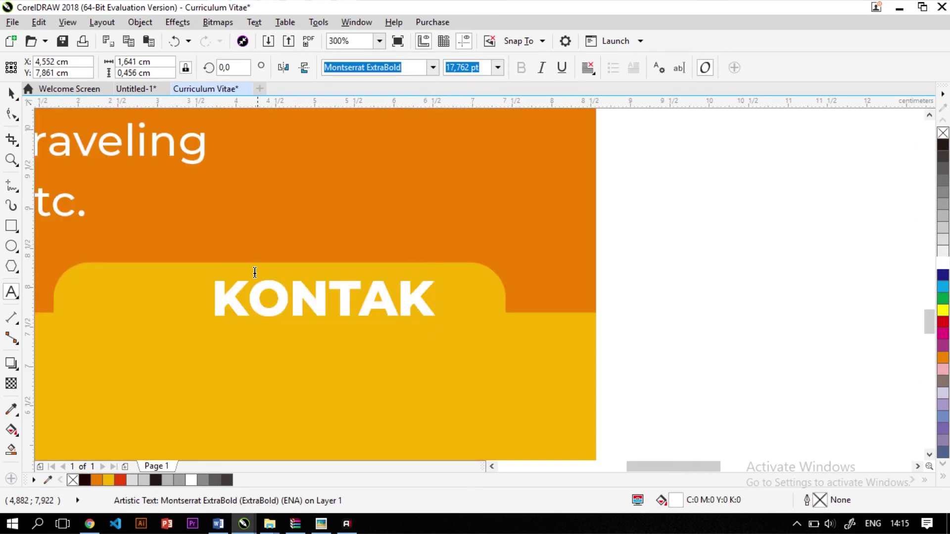
click(17, 97)
shift+click(144, 280)
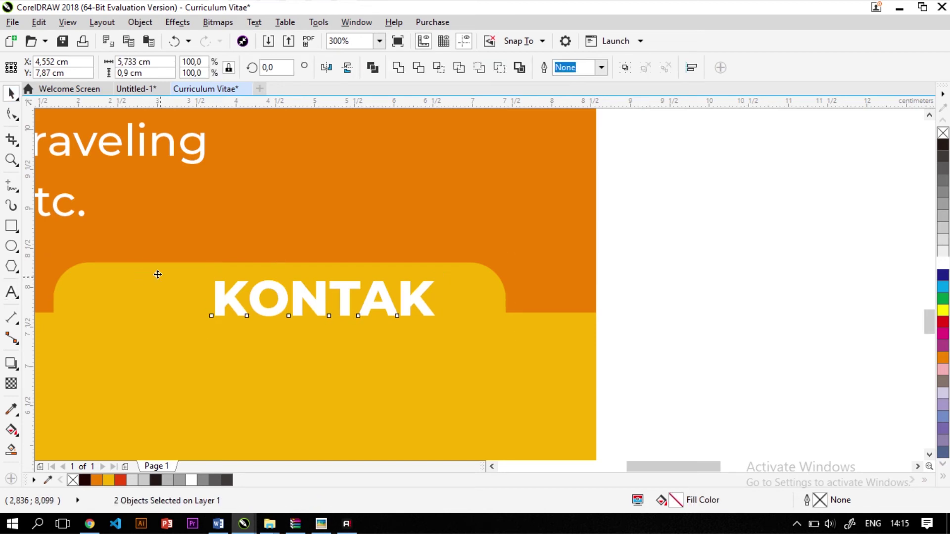
key(F3)
click(68, 149)
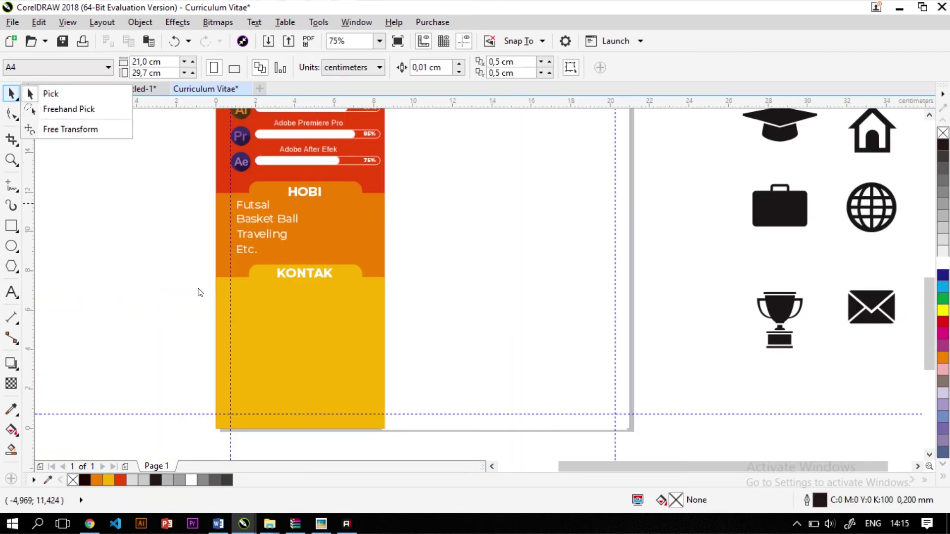
Drag the phone icon from beside the page into the yellow KONTAK panel
key(F3)
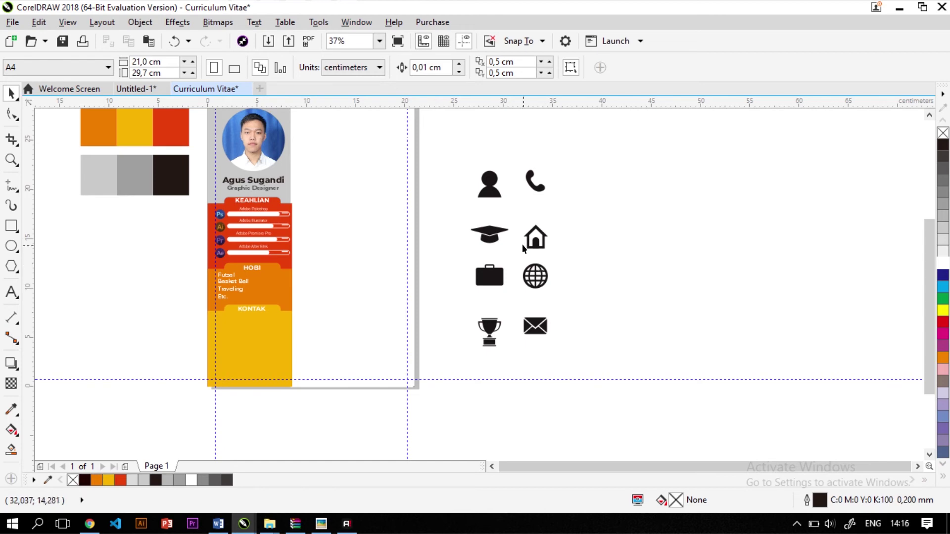
drag(538, 181, 234, 337)
scroll(233, 335, up, 4)
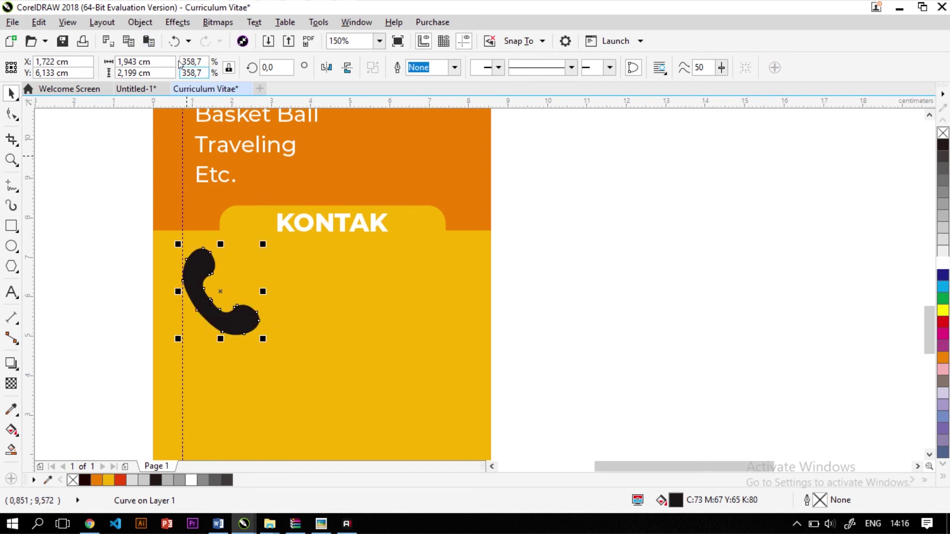
Shrink the phone icon to 0,5 cm wide
click(133, 62)
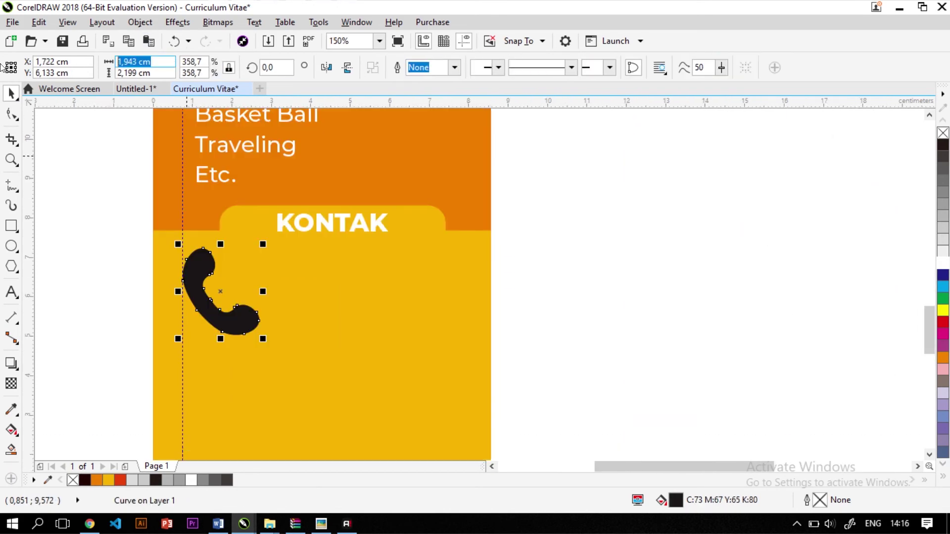
text(1)
key(Return)
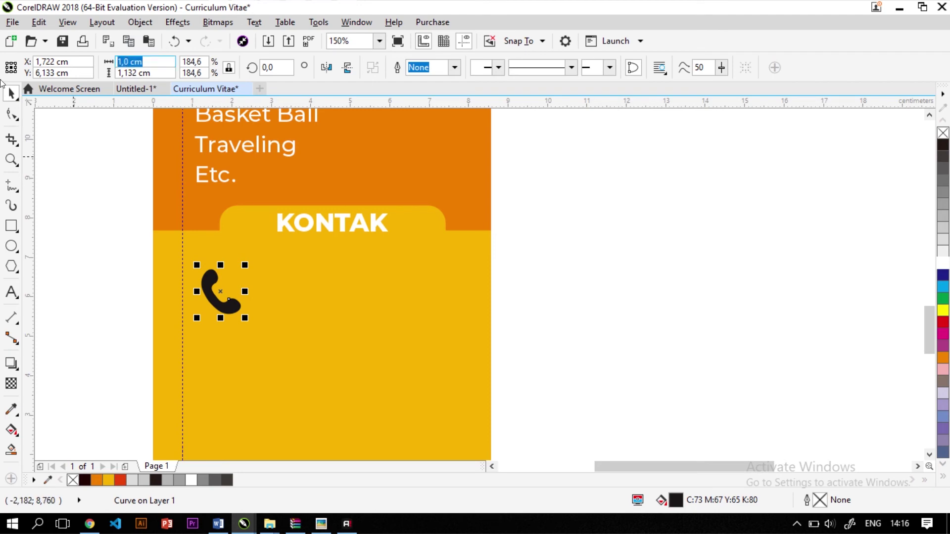
text(0,5)
key(Return)
key(Escape)
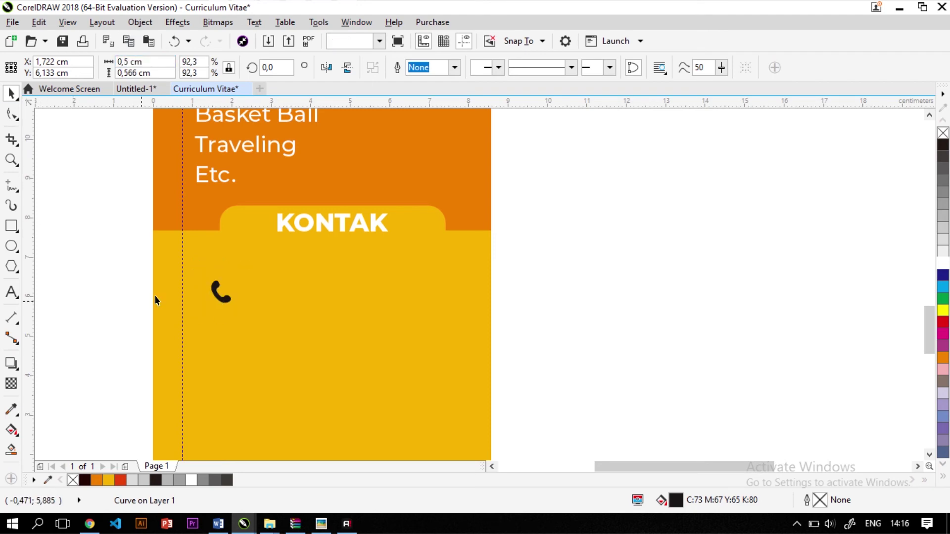
Position the phone icon just under the KONTAK heading tab
scroll(171, 290, up, 2)
drag(259, 289, 250, 233)
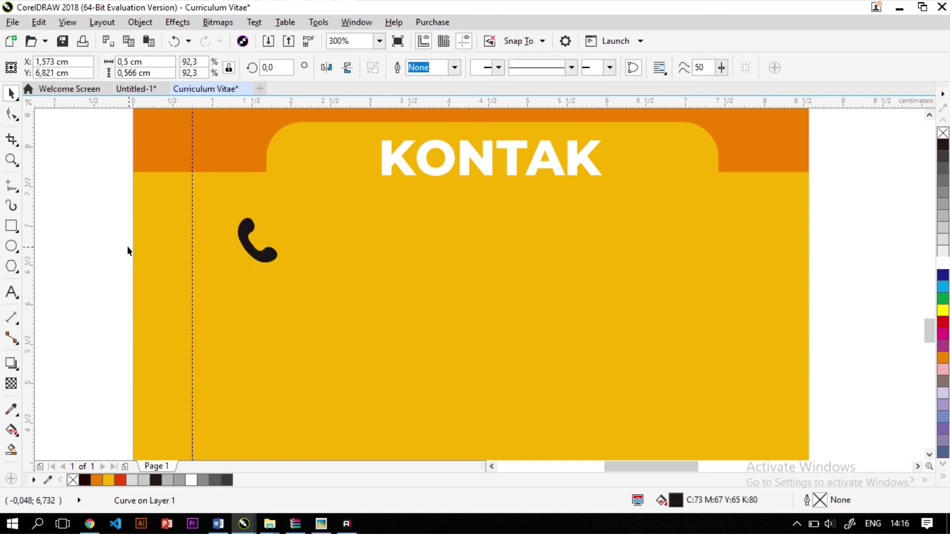
key(Escape)
click(11, 246)
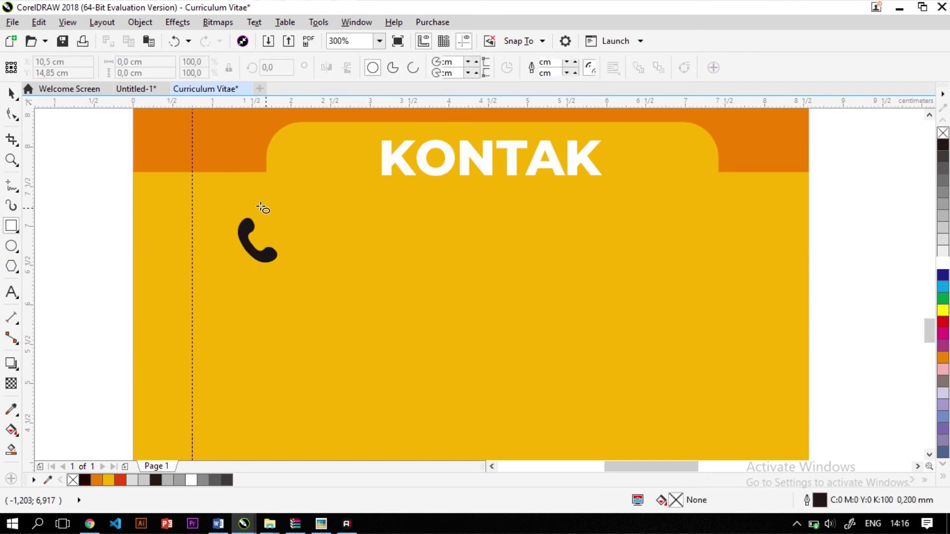
Draw a white, outline-free circle around the phone icon
drag(229, 214, 272, 269)
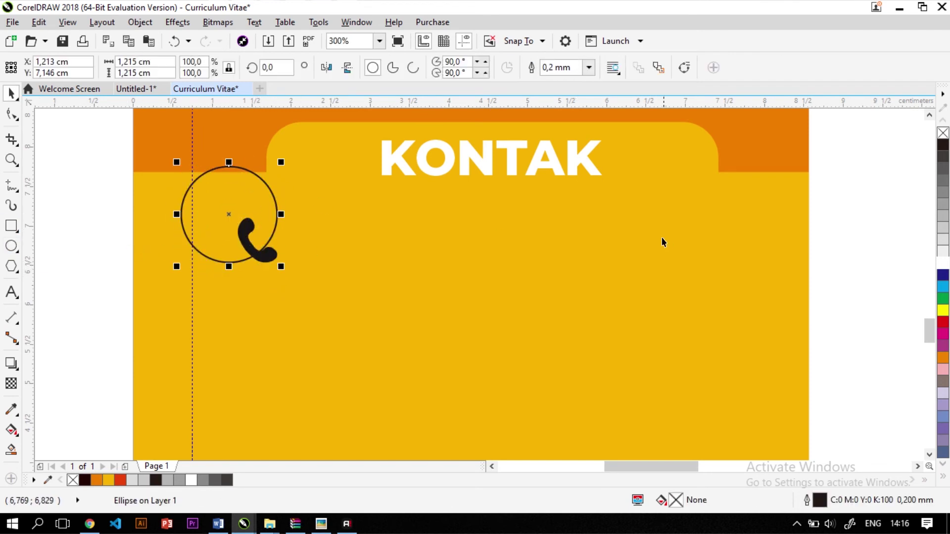
click(943, 263)
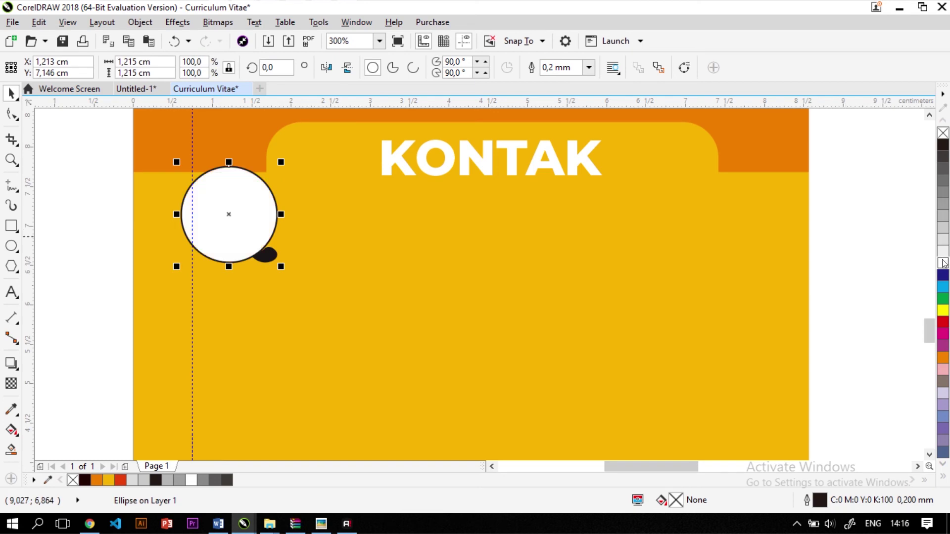
right_click(943, 134)
click(118, 209)
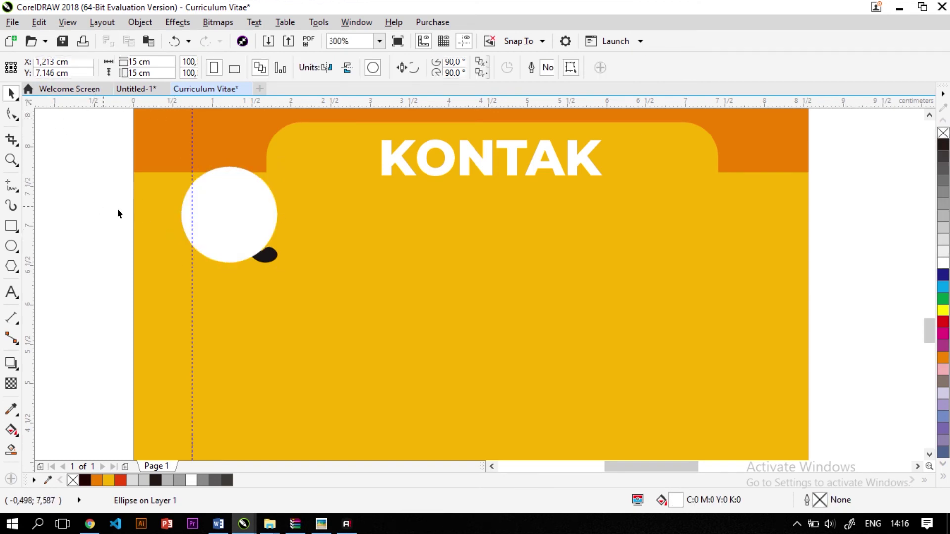
Centre the phone icon horizontally and vertically on the white circle
drag(115, 193, 286, 266)
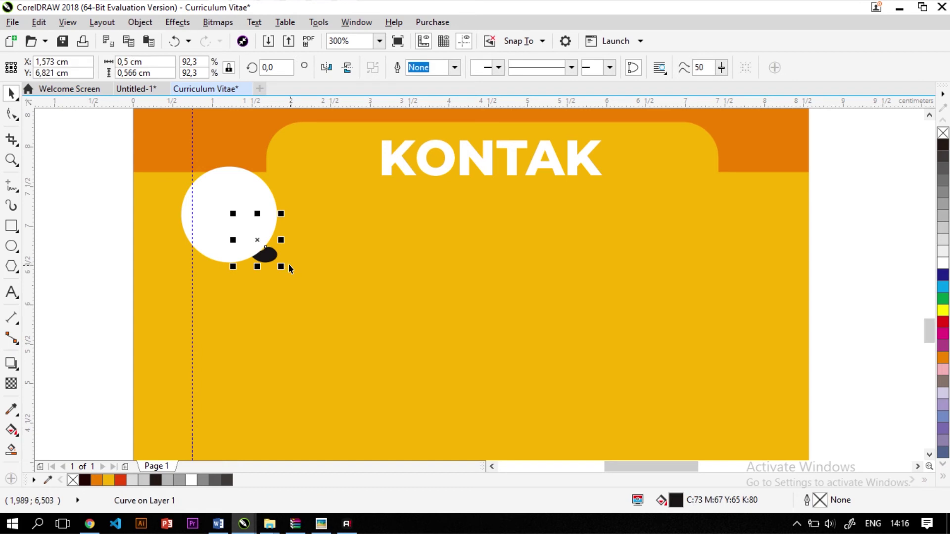
shift+click(245, 188)
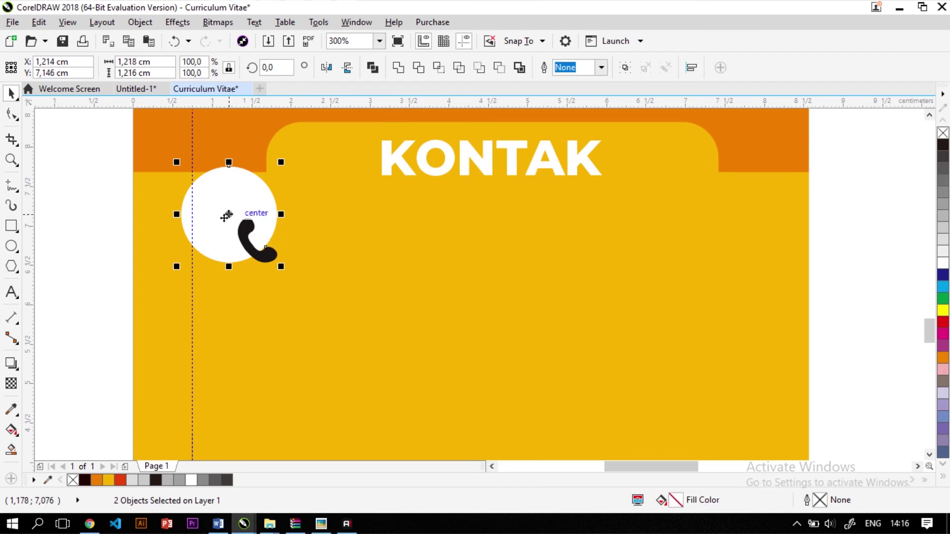
key(c)
key(e)
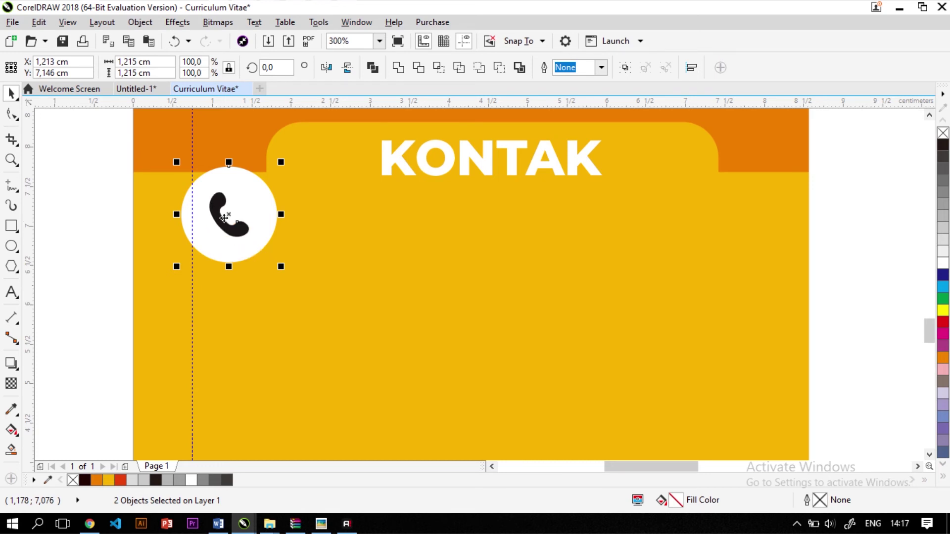